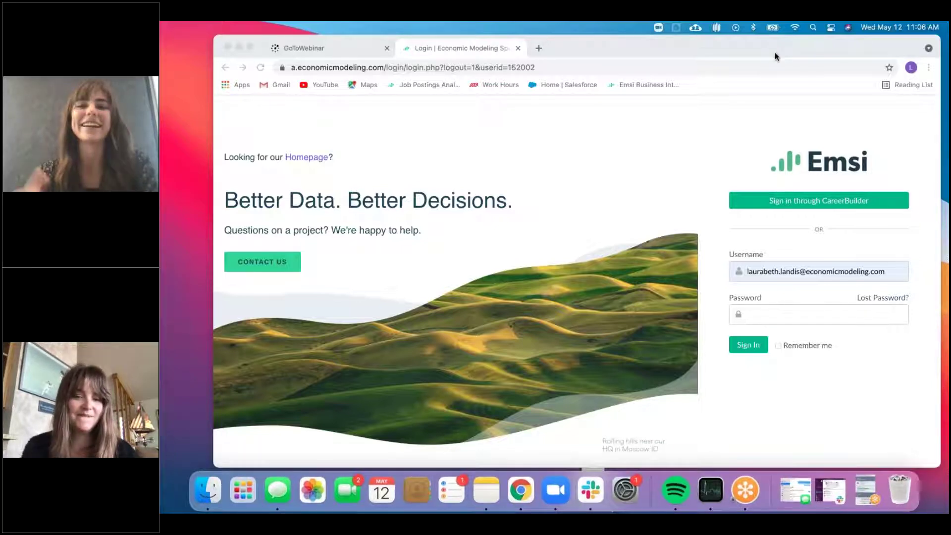
Sign in to Emsi Analyst with the account password and save the login in the browser
left_click(868, 47)
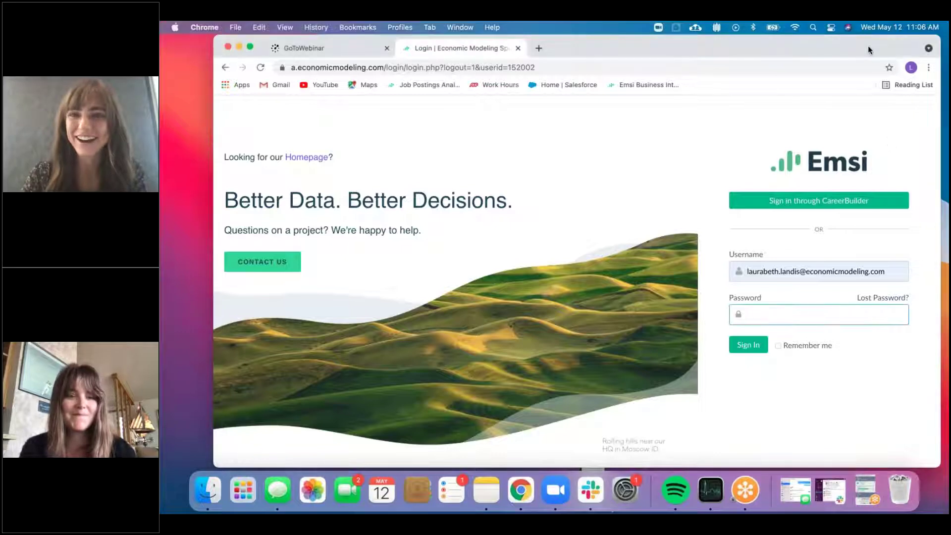
left_click_drag(860, 48, 838, 45)
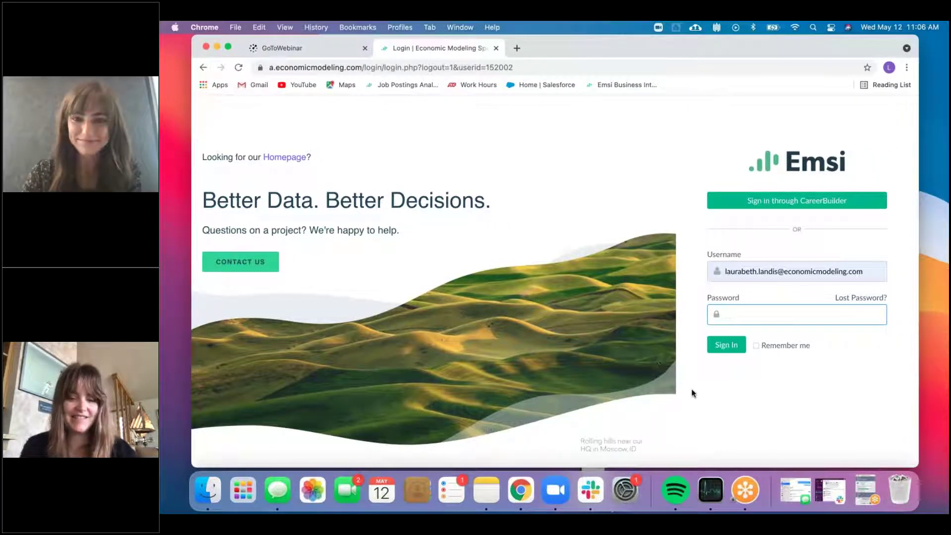
left_click(712, 331)
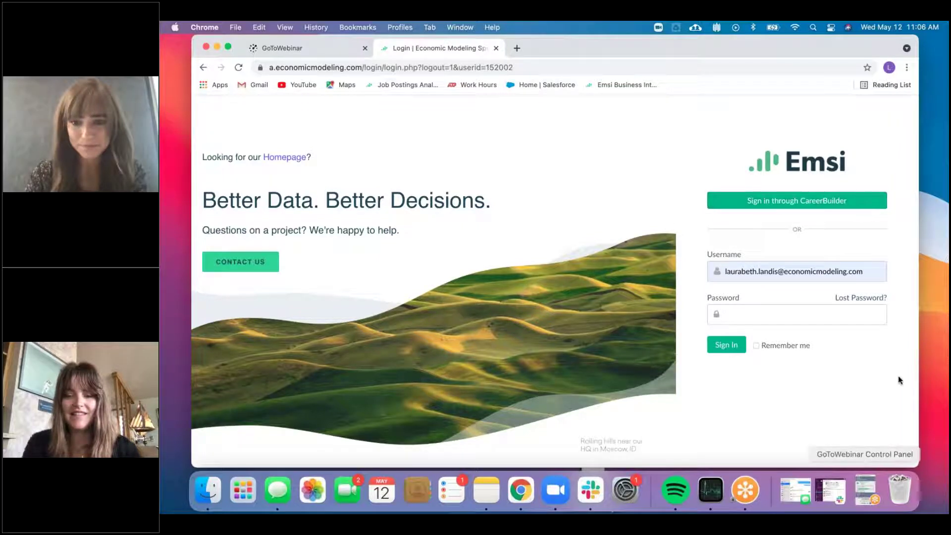
left_click(770, 315)
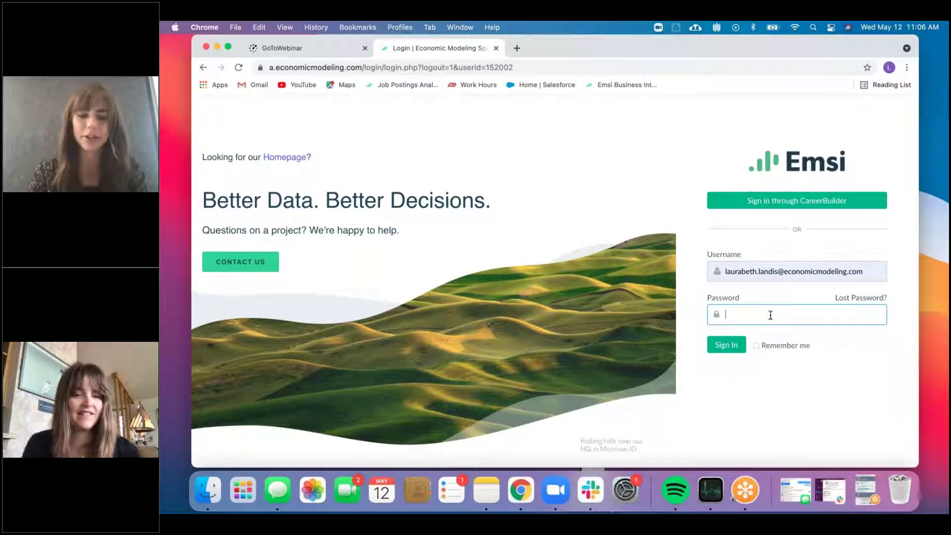
type("••••••••••••")
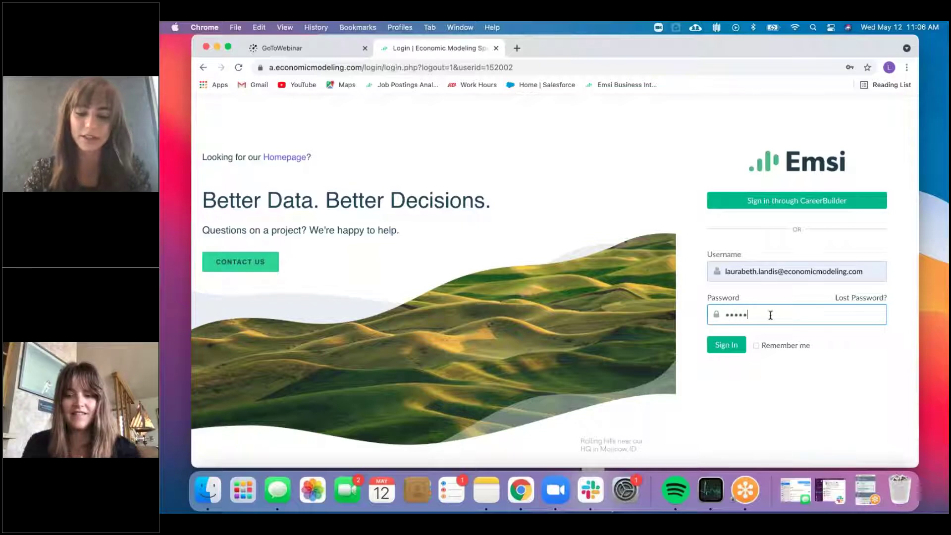
type("•")
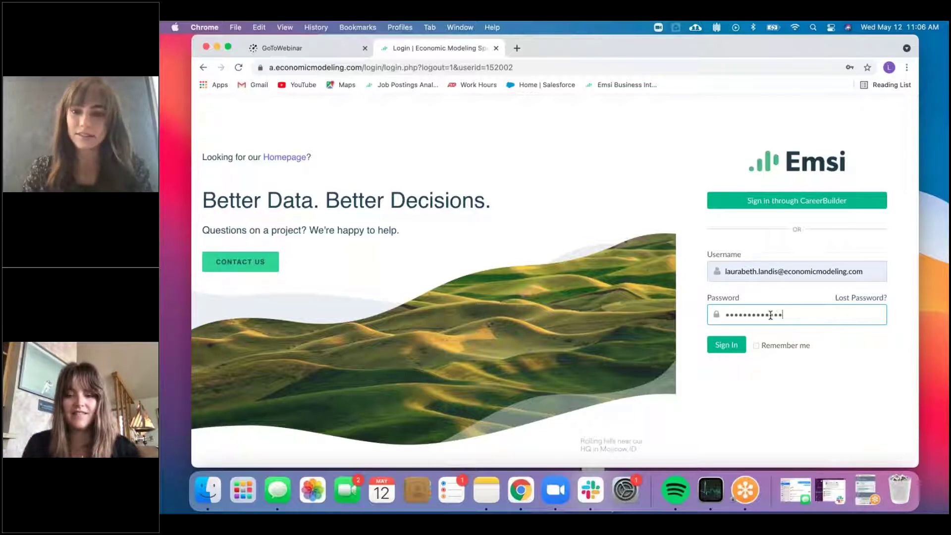
key("Return")
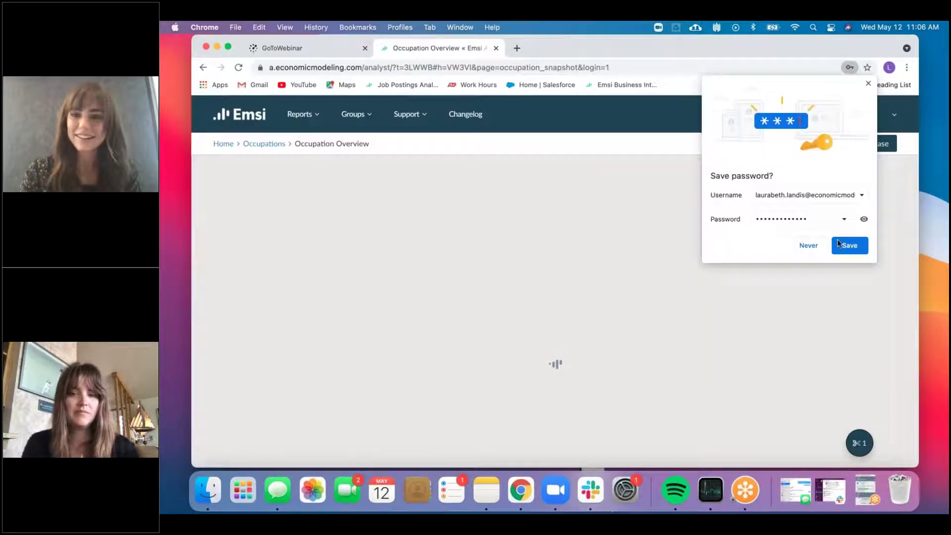
left_click(838, 239)
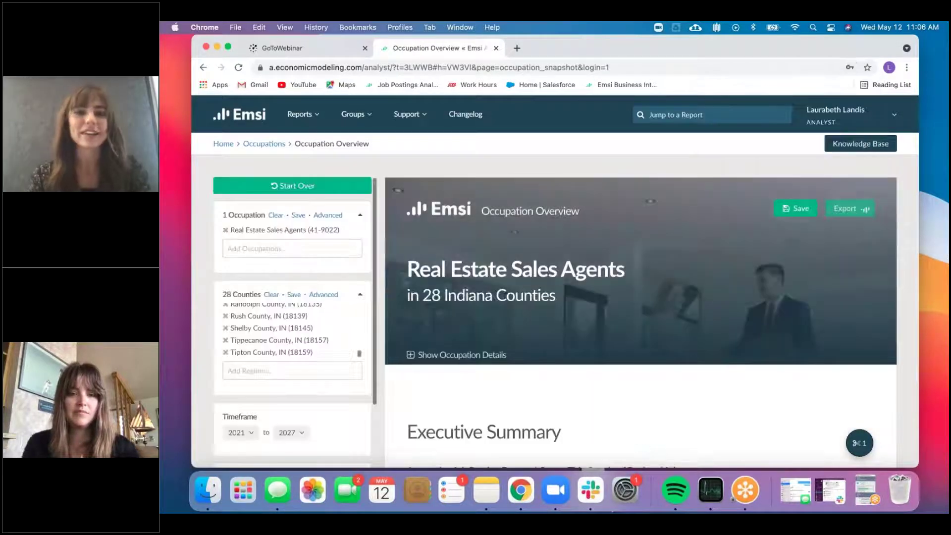
Leave the Occupation Overview report and open the Analyst home page
left_click_drag(612, 38, 607, 37)
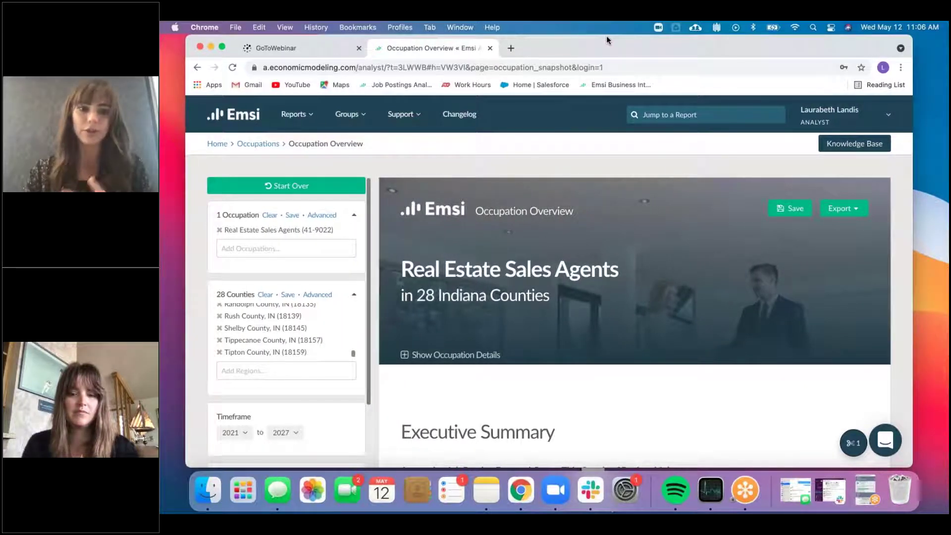
left_click(218, 144)
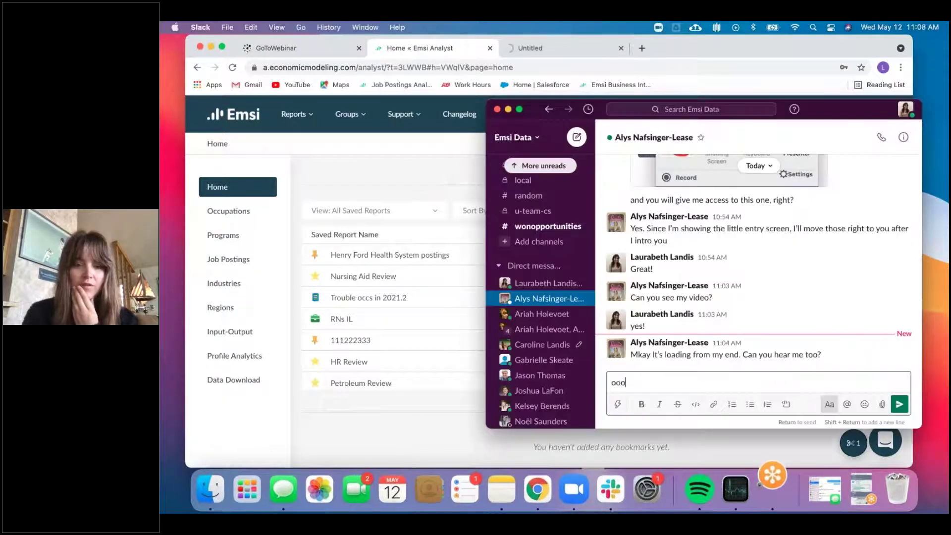
Send the colleague the Slack message "oooh no" and minimize the Slack window
type("h no")
key("Return")
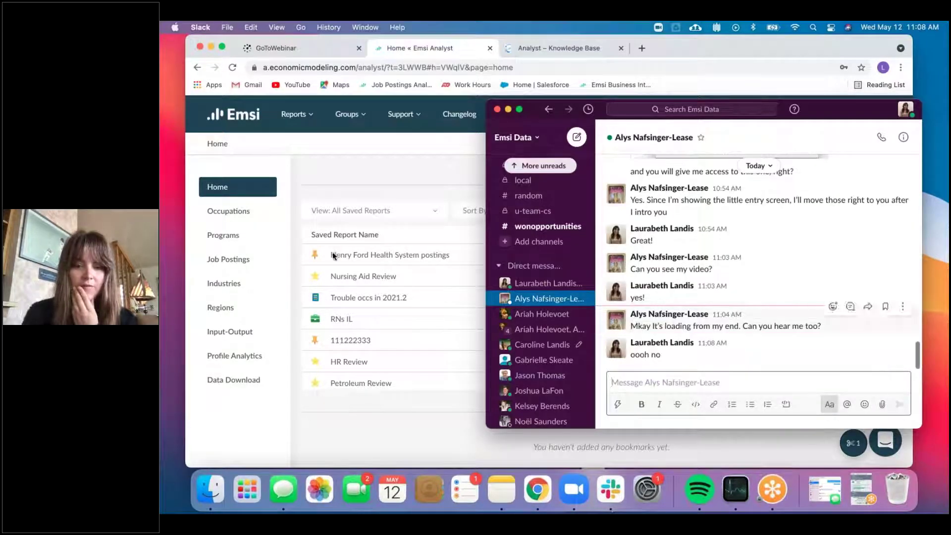
left_click(774, 490)
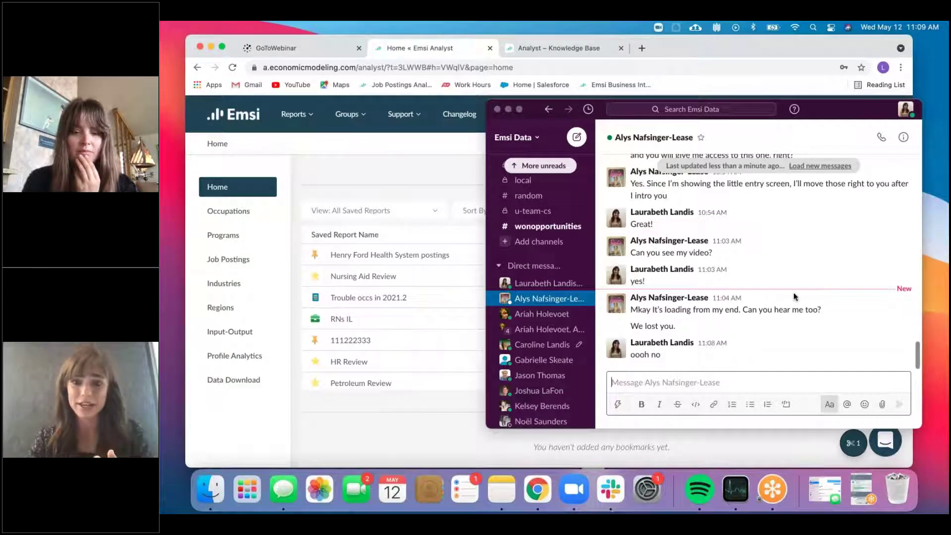
left_click(511, 112)
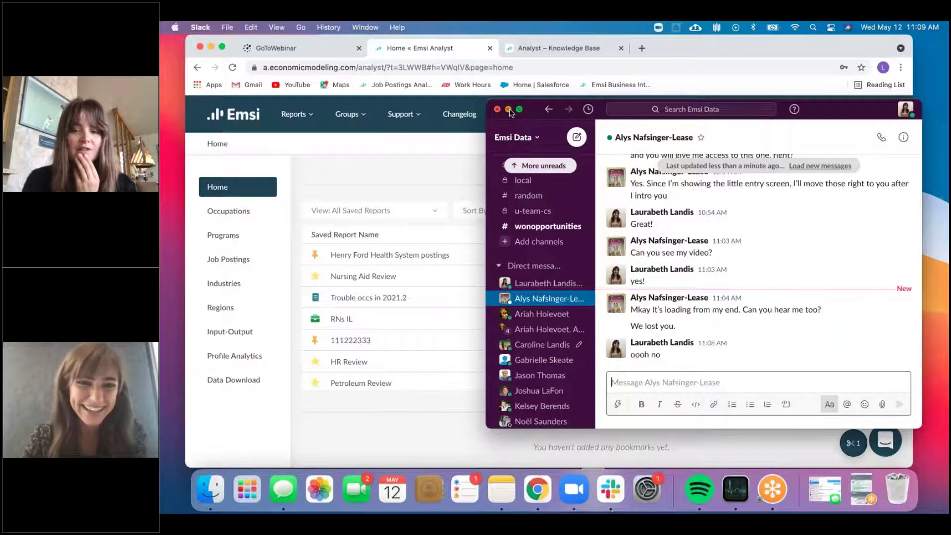
left_click(509, 109)
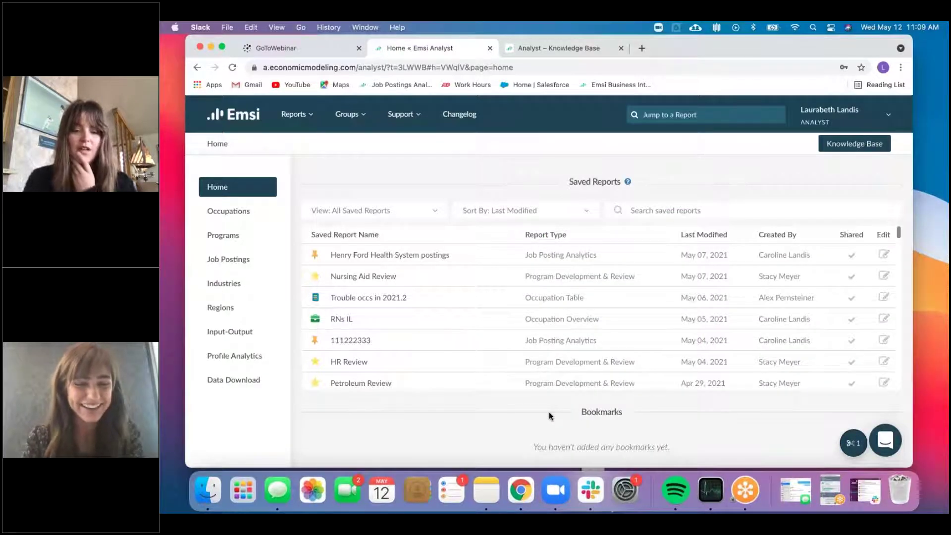
View the support resources and account manager contact details, and close the list
left_click(697, 450)
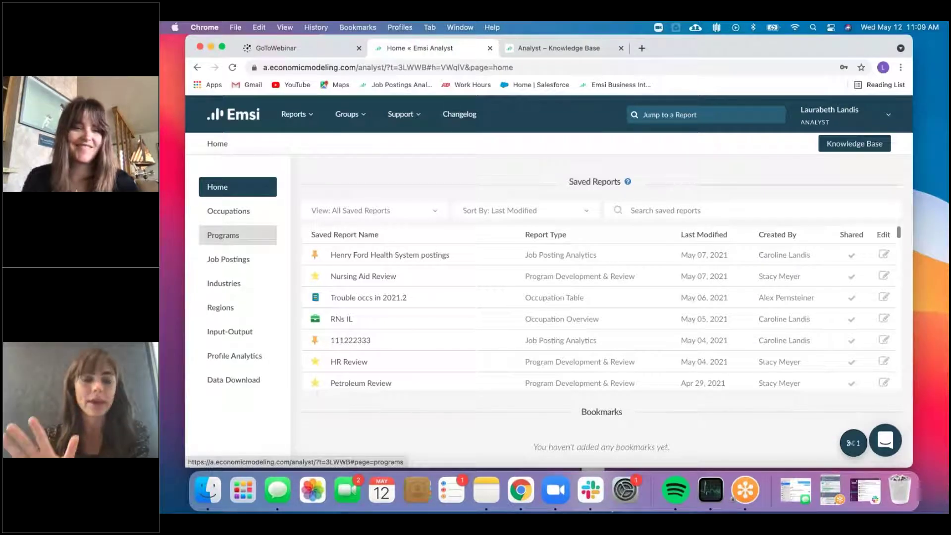
left_click(407, 122)
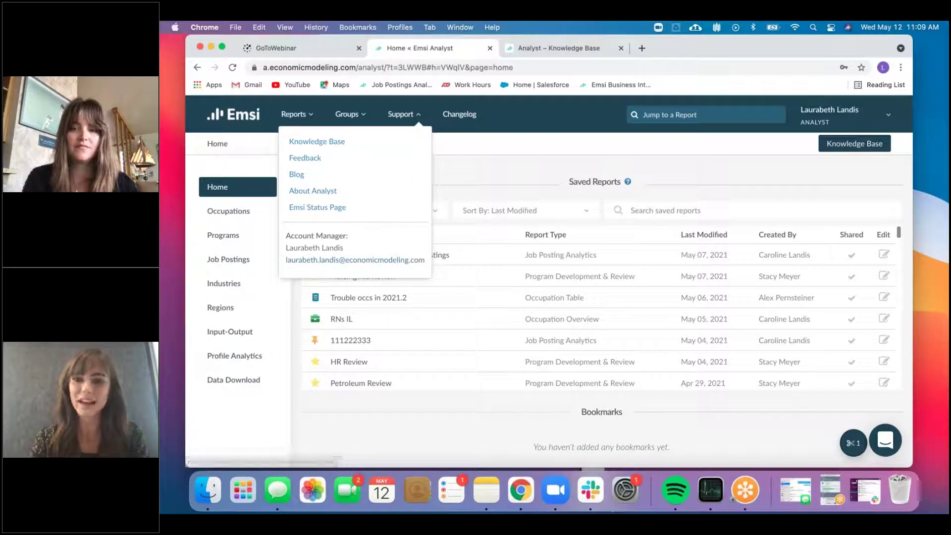
left_click(733, 169)
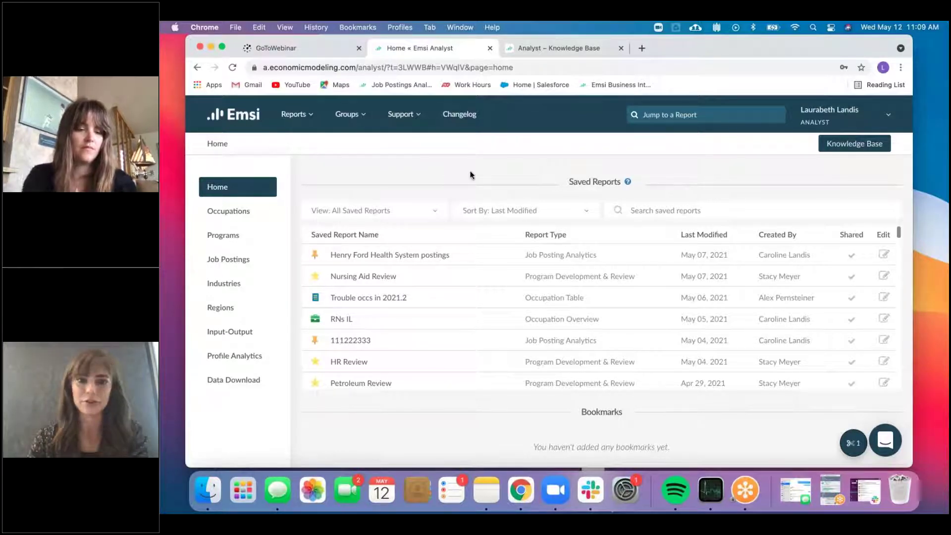
View the support chat's messaging options, close the extra tab opened from it, and close the chat
left_click(885, 441)
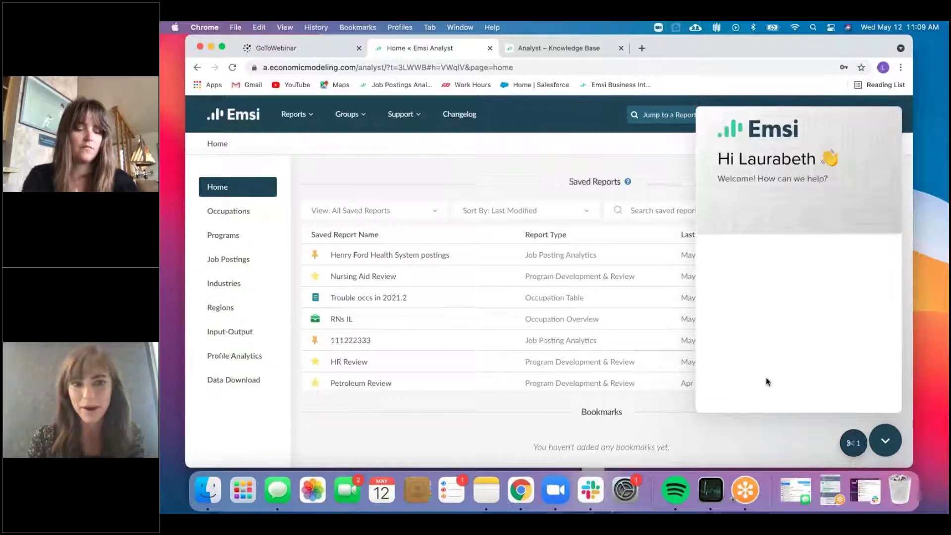
left_click(805, 401)
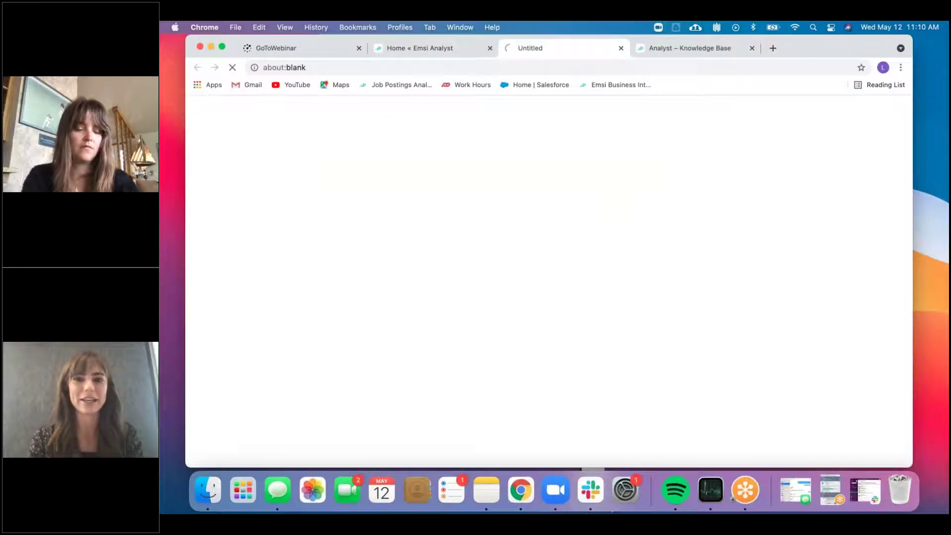
key("super+w")
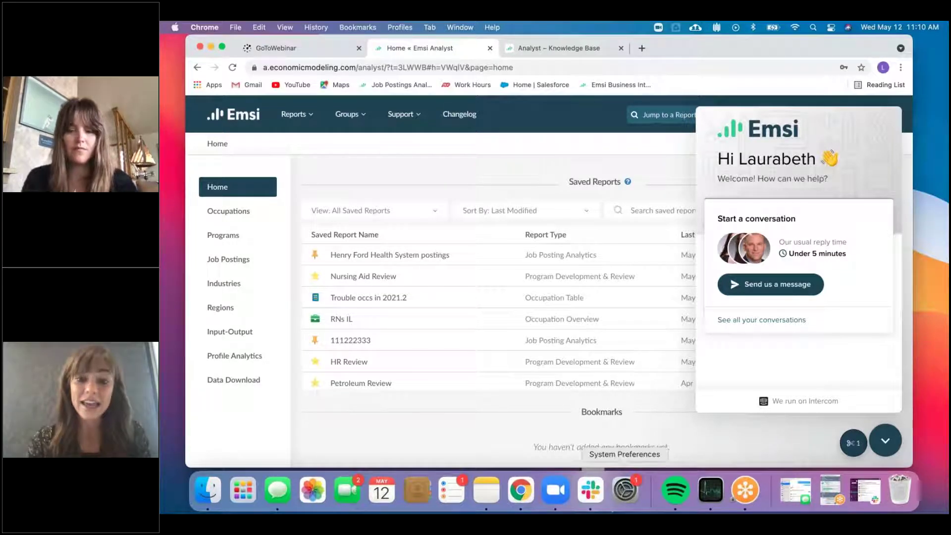
left_click(886, 440)
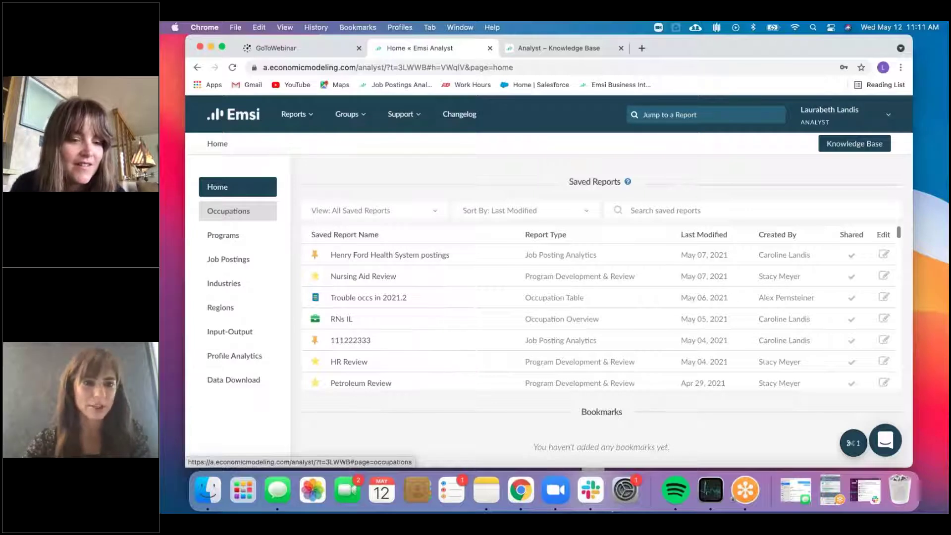
Browse the popular and other reports available in the Occupations category
left_click(238, 211)
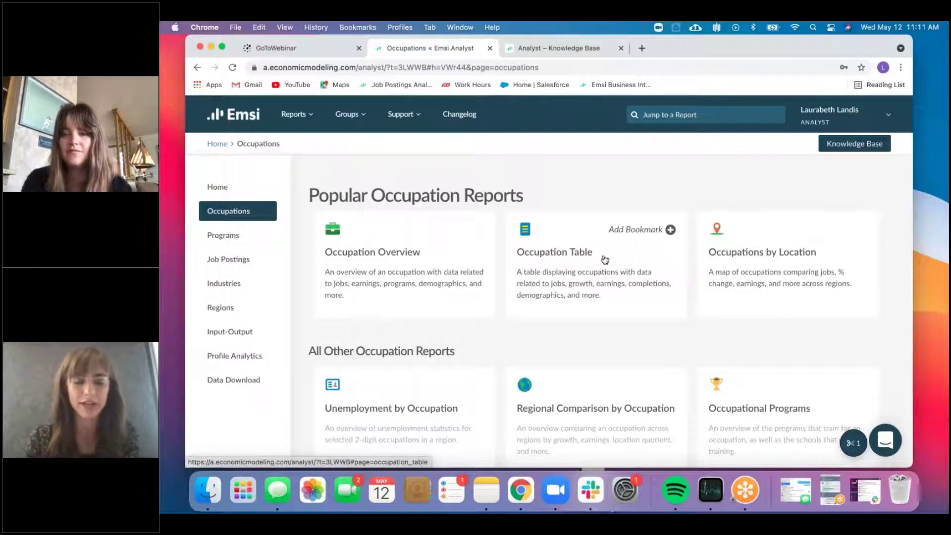
scroll(605, 260, "down", 5)
scroll(605, 260, "down", 4)
scroll(604, 260, "up", 9)
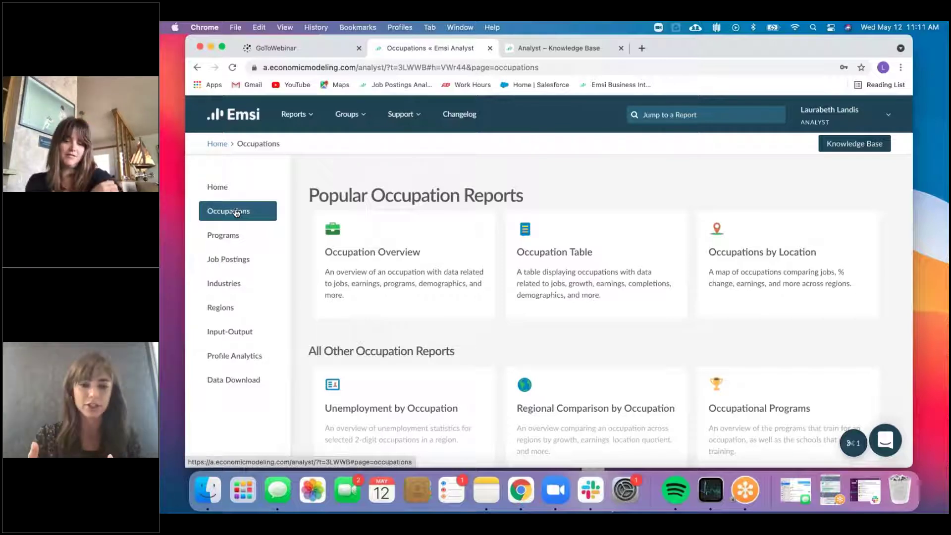
Review the report categories Programs, Job Postings, Industries, Regions and Input-Output one after another
left_click(219, 238)
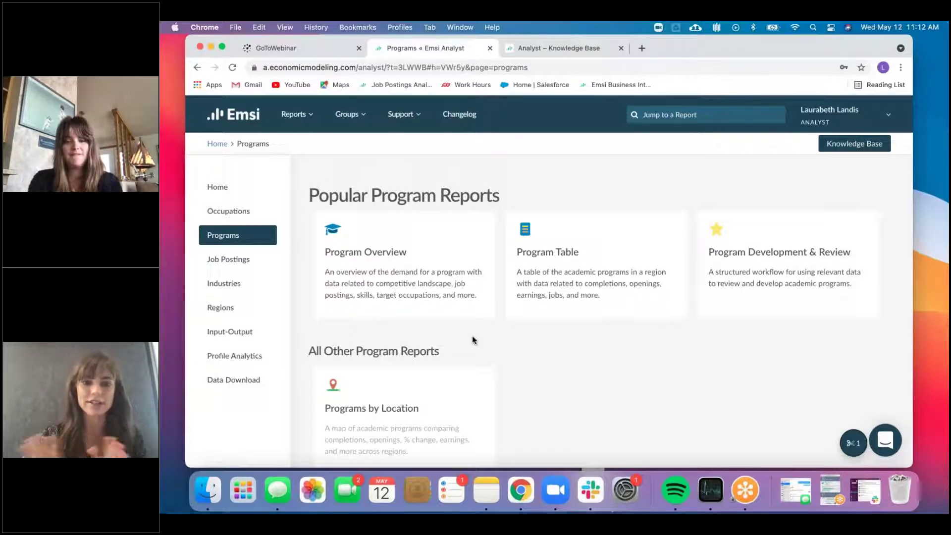
left_click(233, 259)
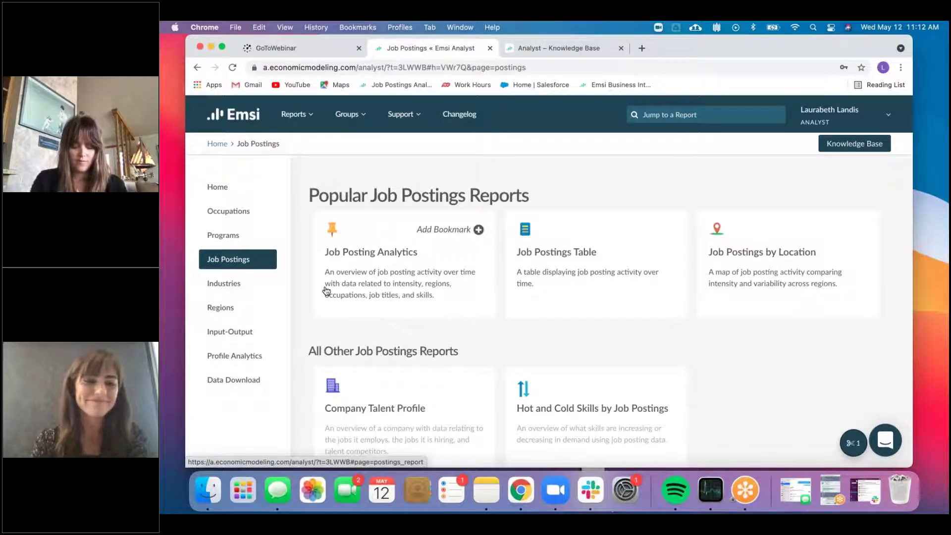
left_click(227, 283)
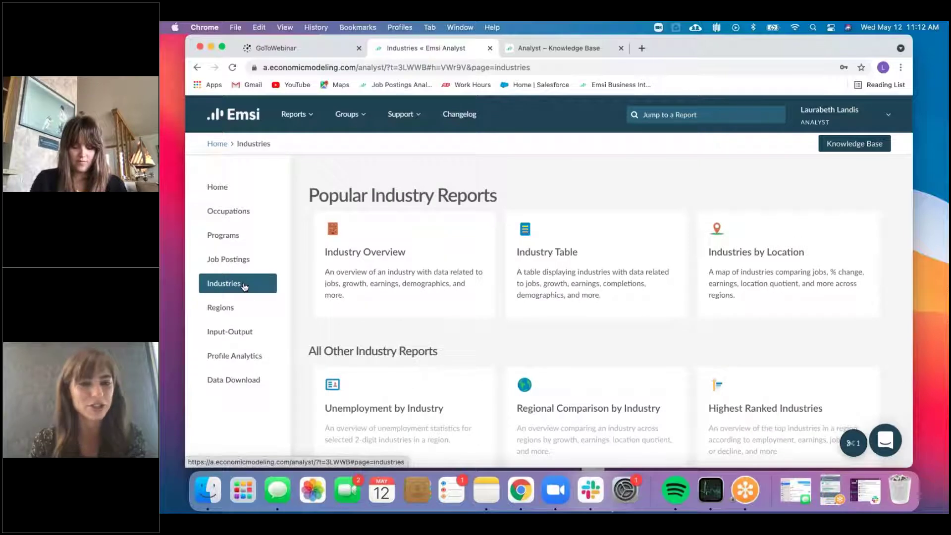
mouse_move(362, 246)
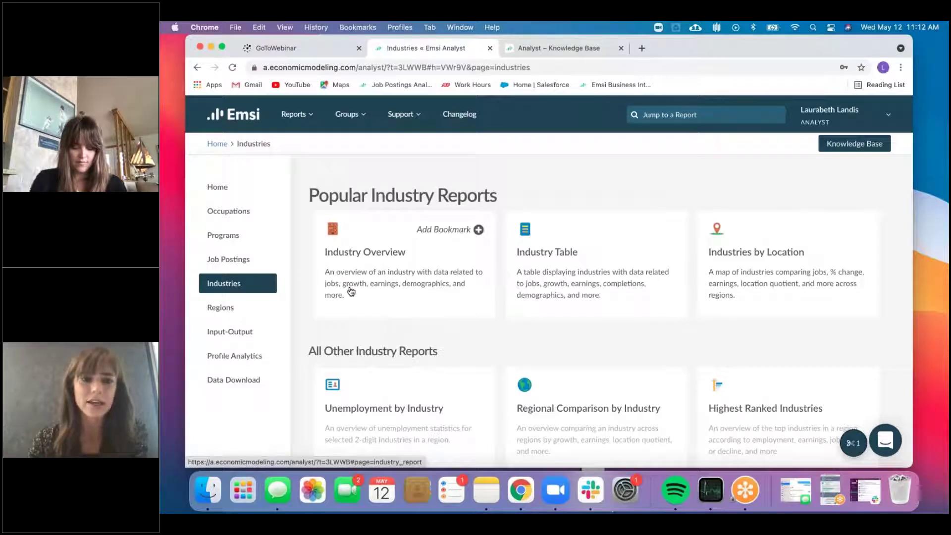
left_click(220, 308)
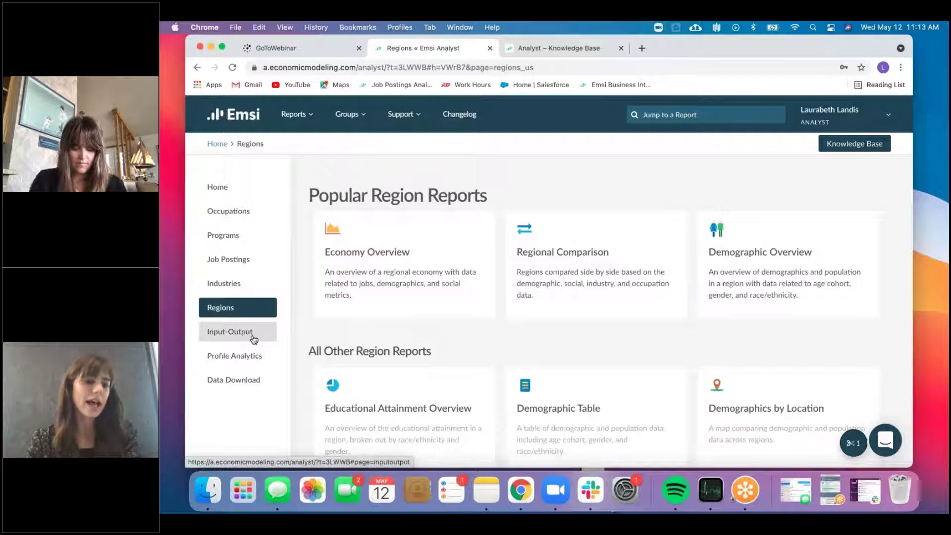
left_click(241, 336)
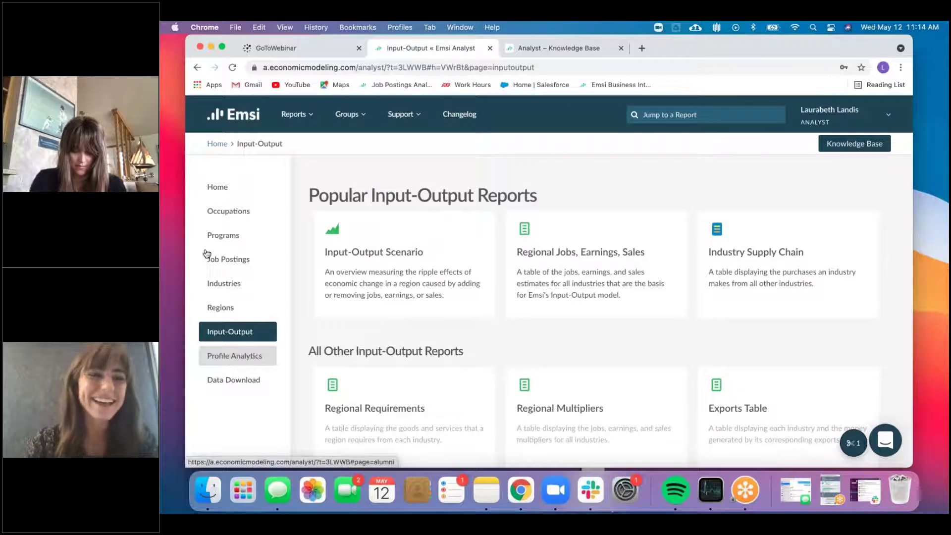
Return to the home page and open the Occupation Table report from the Occupations category
left_click(213, 187)
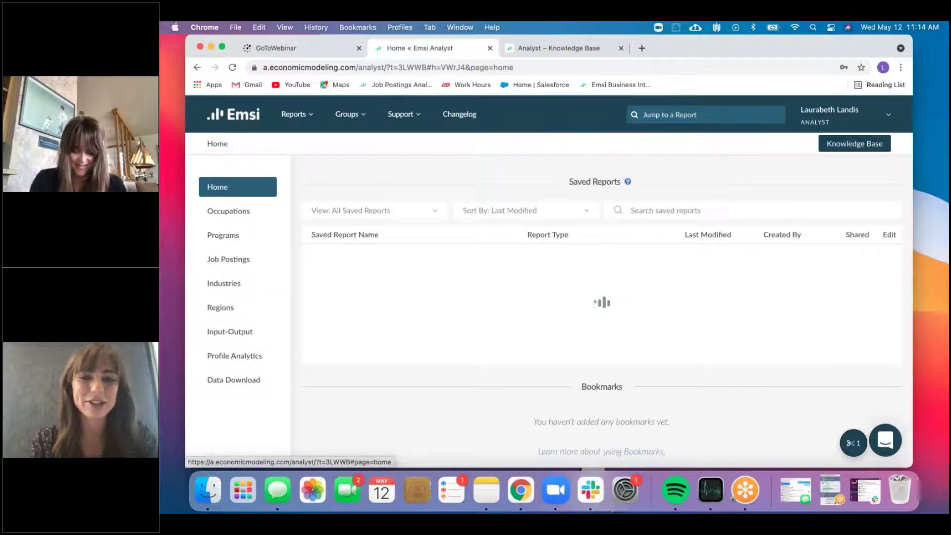
left_click(223, 212)
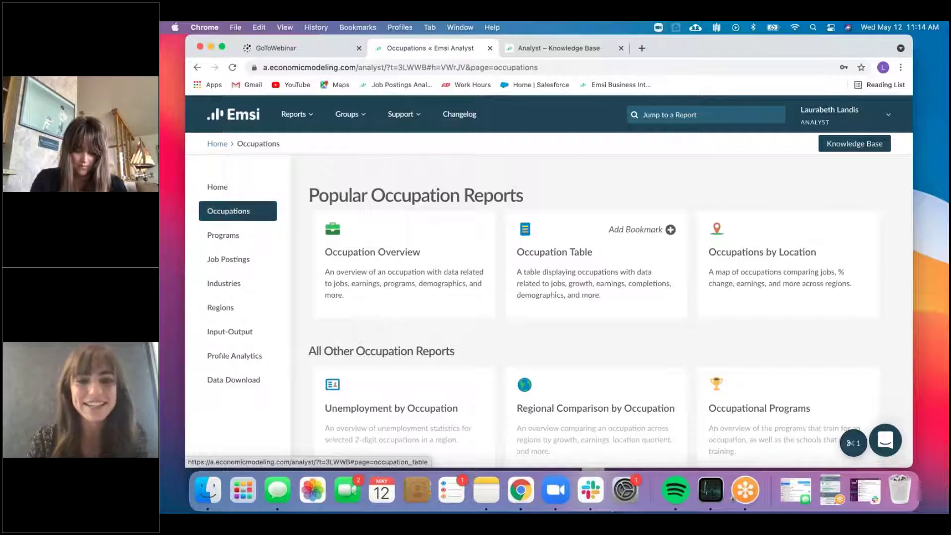
left_click(574, 255)
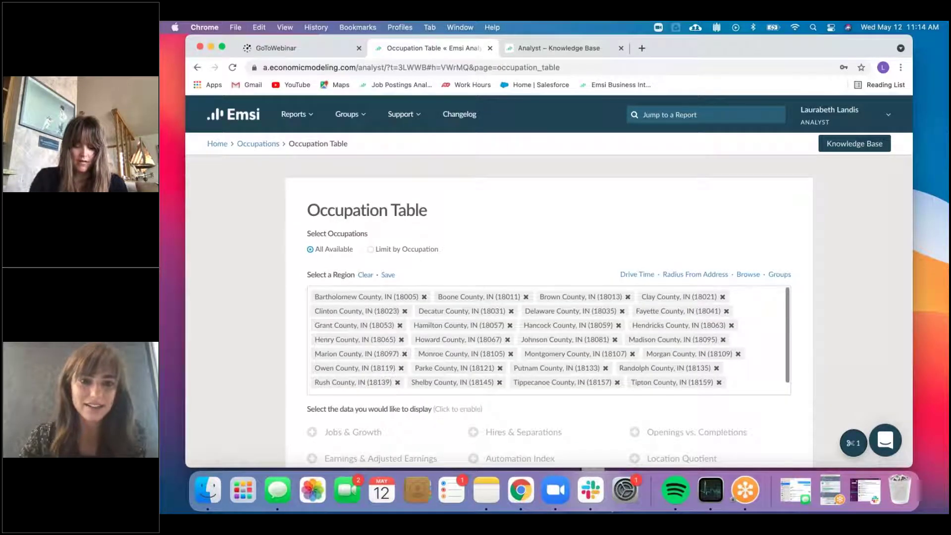
Clear the region's preselected counties and open the radius-from-address region selection, reloading the page to load its map
left_click(365, 275)
left_click(319, 302)
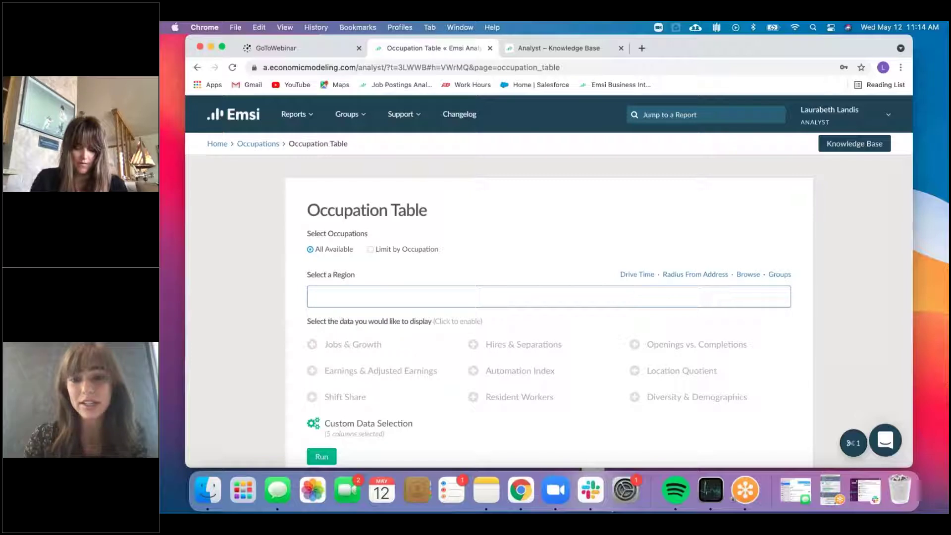
left_click(706, 279)
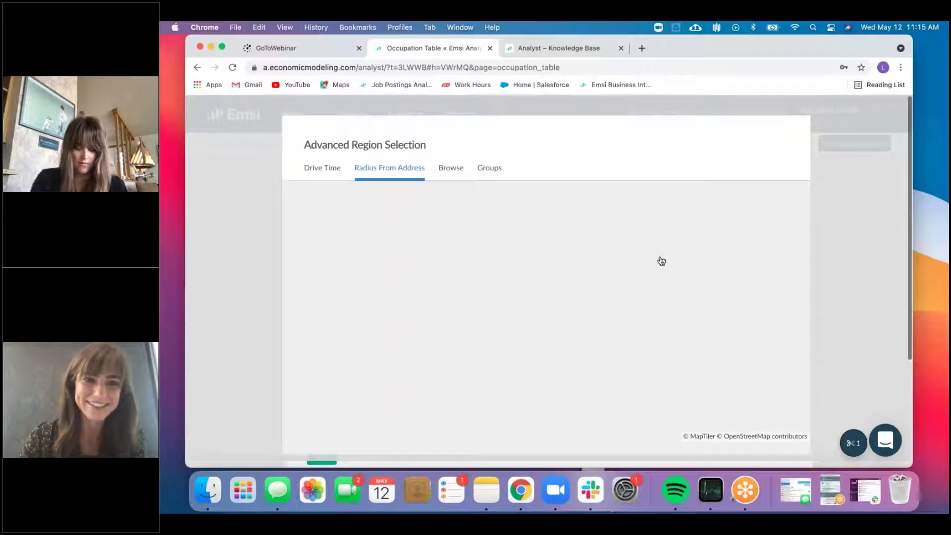
scroll(554, 168, "down", 3)
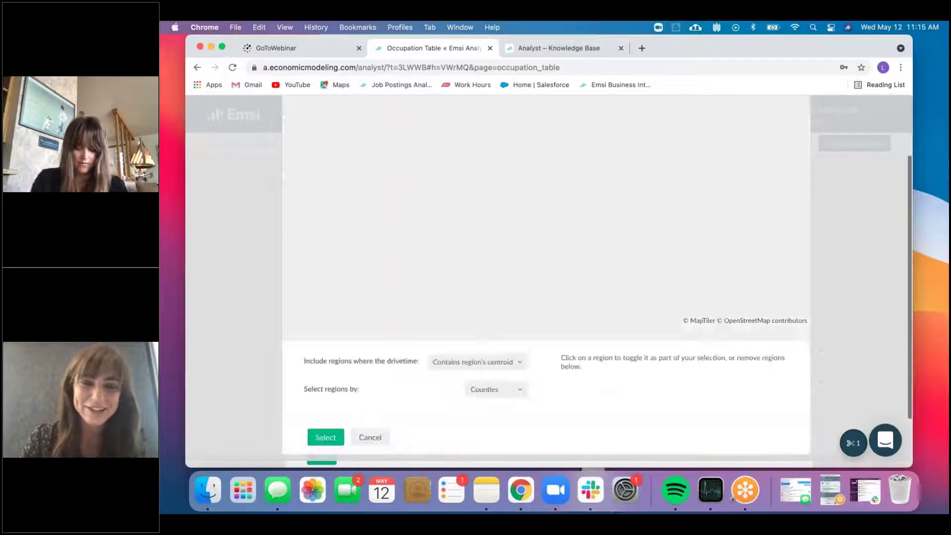
scroll(547, 278, "down", 1)
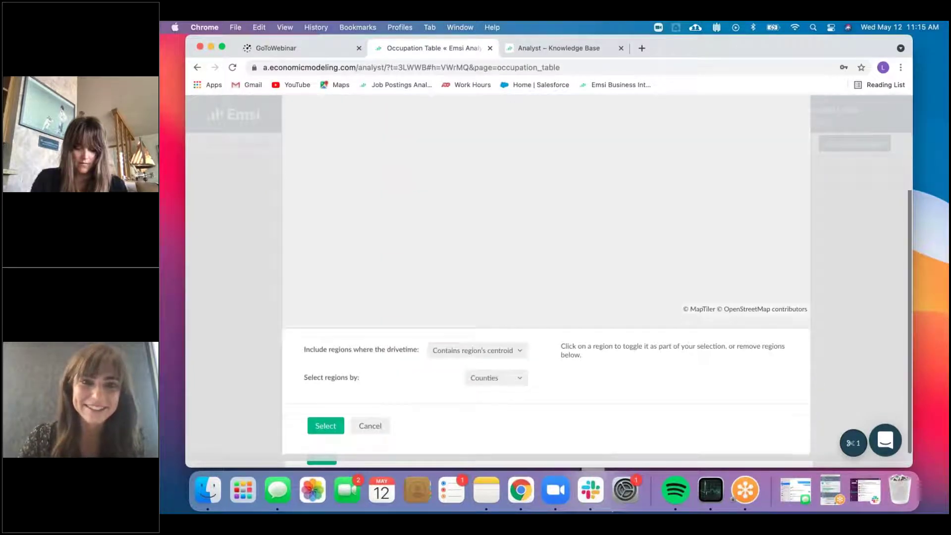
left_click(233, 68)
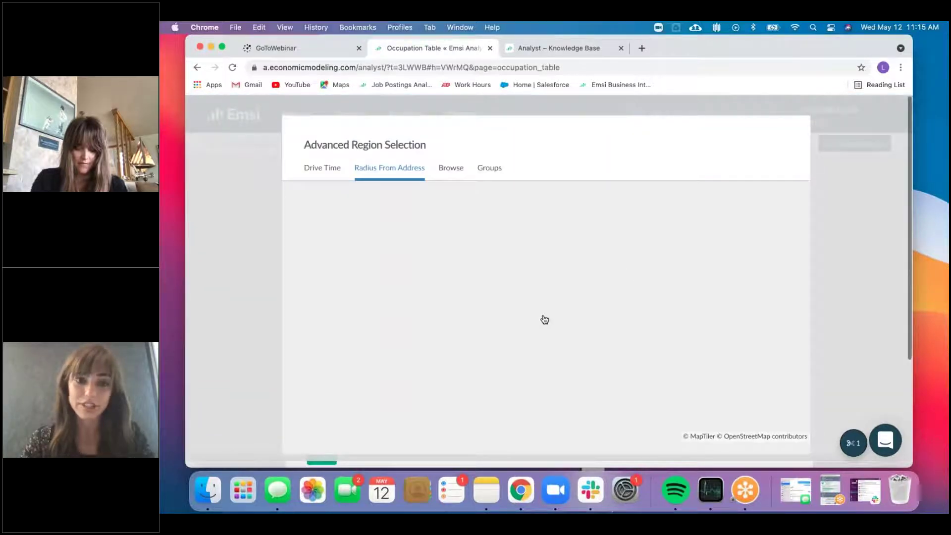
Center the 60-mile radius on Indianapolis, Marion, Indiana, USA
scroll(544, 319, "down", 3)
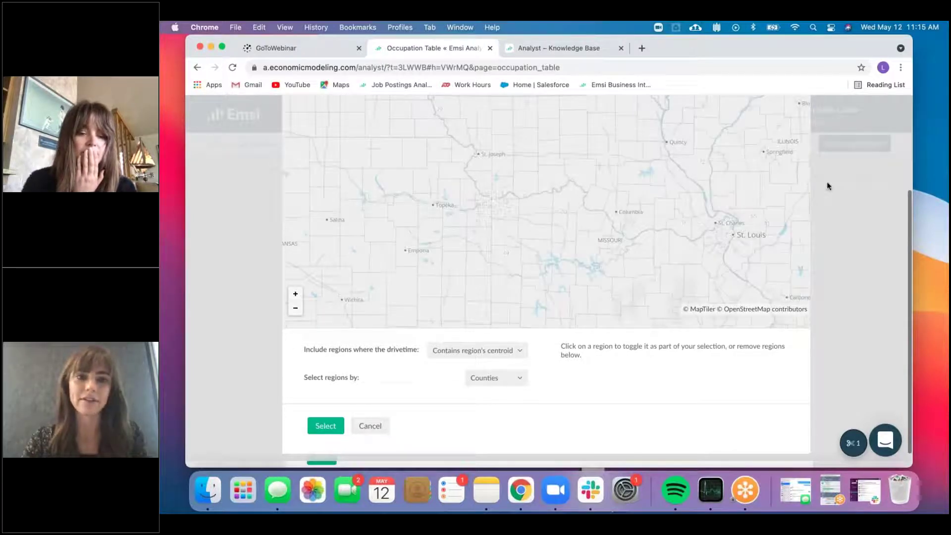
scroll(827, 181, "up", 3)
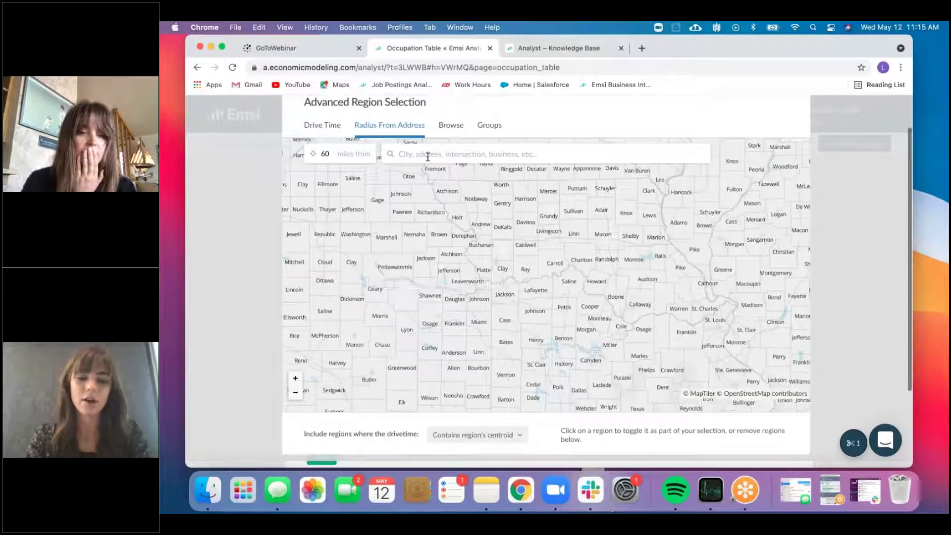
type("Ind")
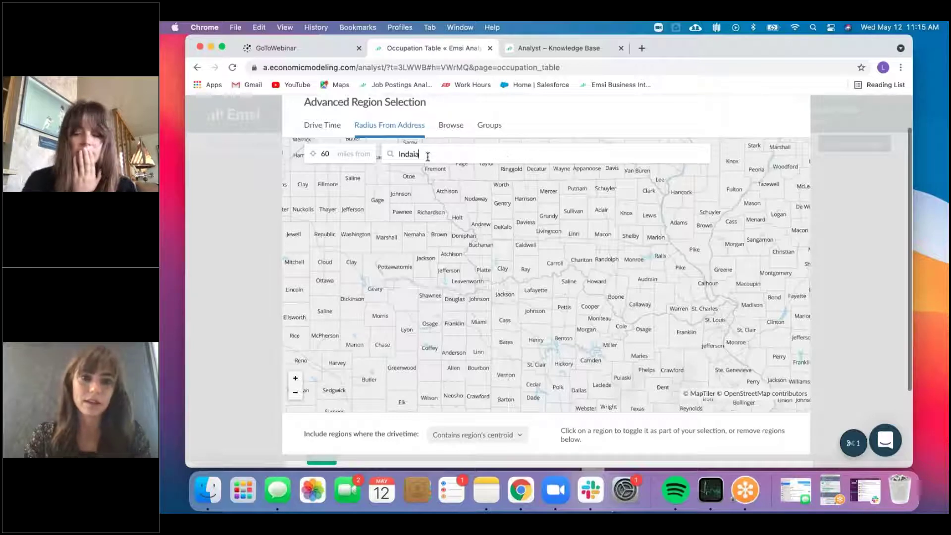
type("ianapplis")
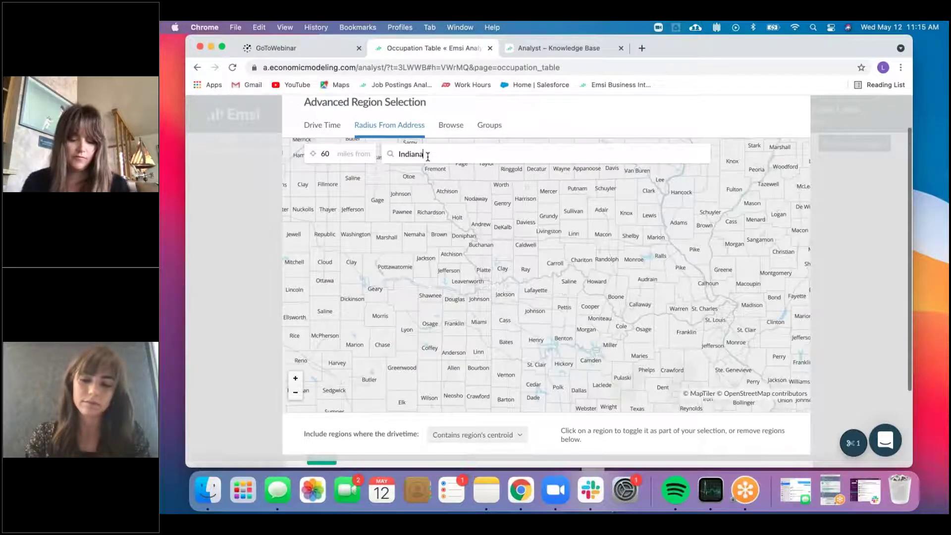
left_click(440, 171)
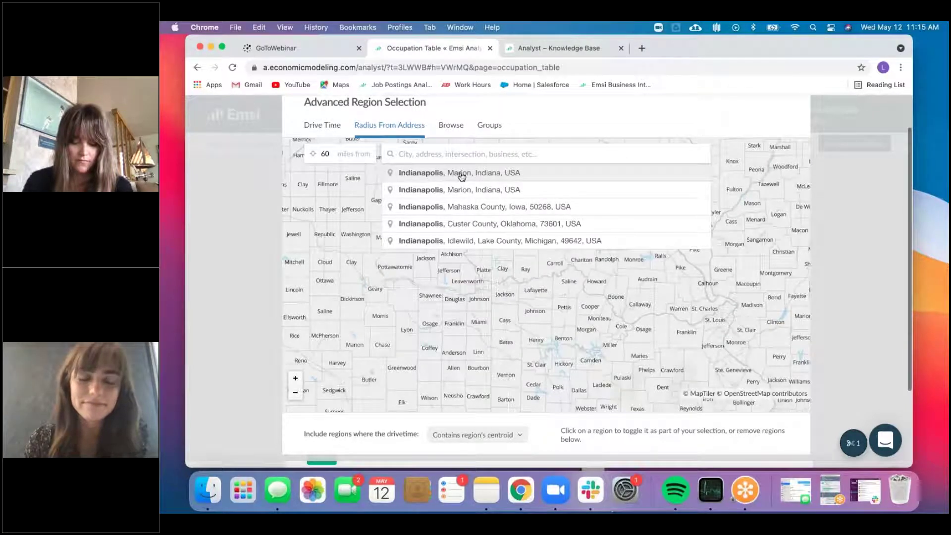
left_click(461, 174)
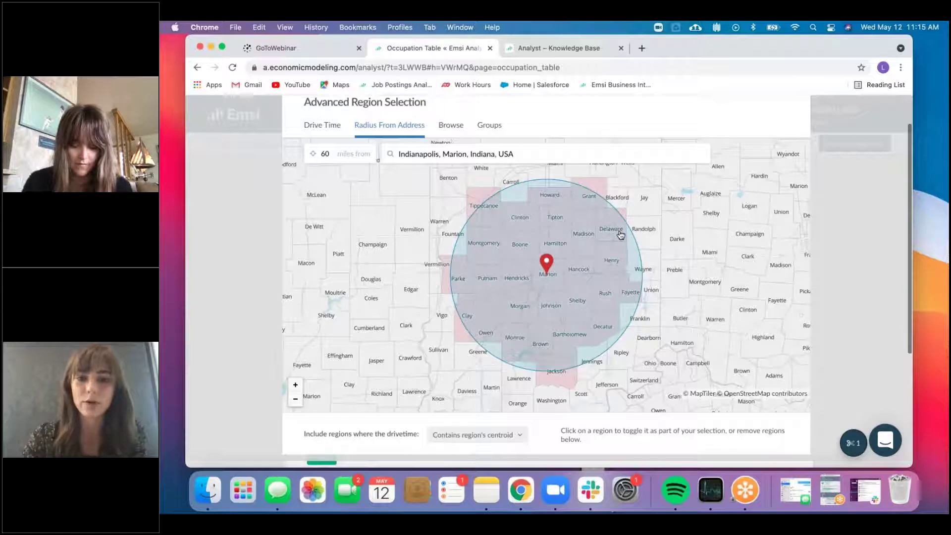
Exclude Delaware County and include Randolph County on the map, keep regions selected by Counties, and apply the selection
left_click(622, 235)
left_click(645, 235)
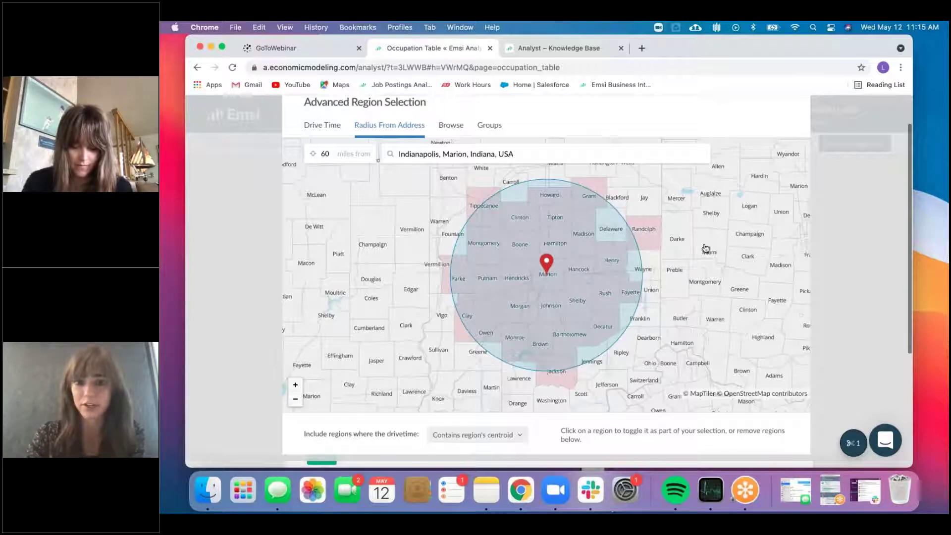
scroll(841, 317, "down", 5)
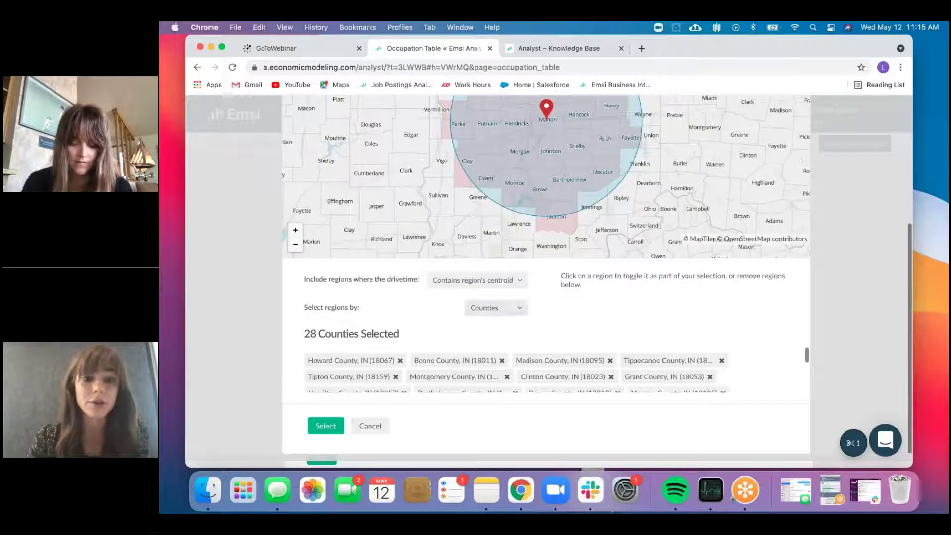
left_click(515, 308)
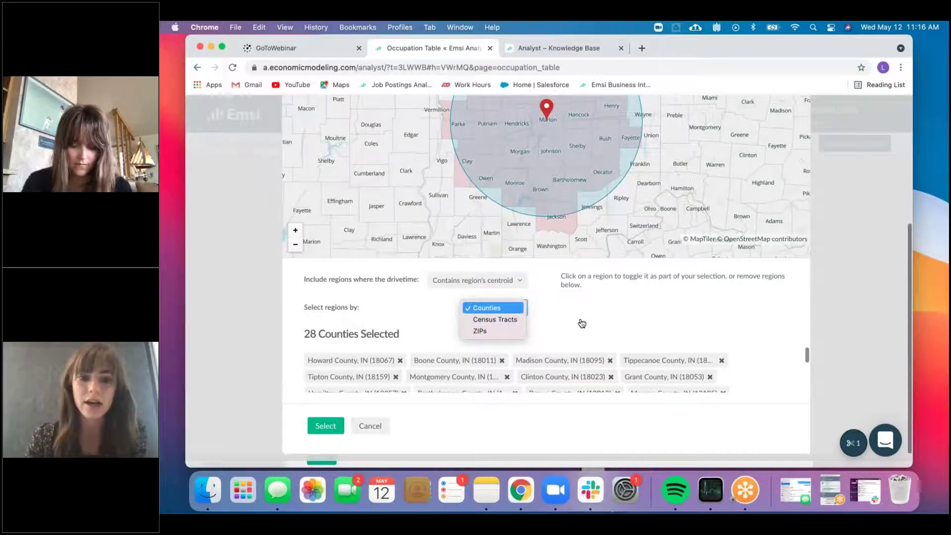
left_click(483, 308)
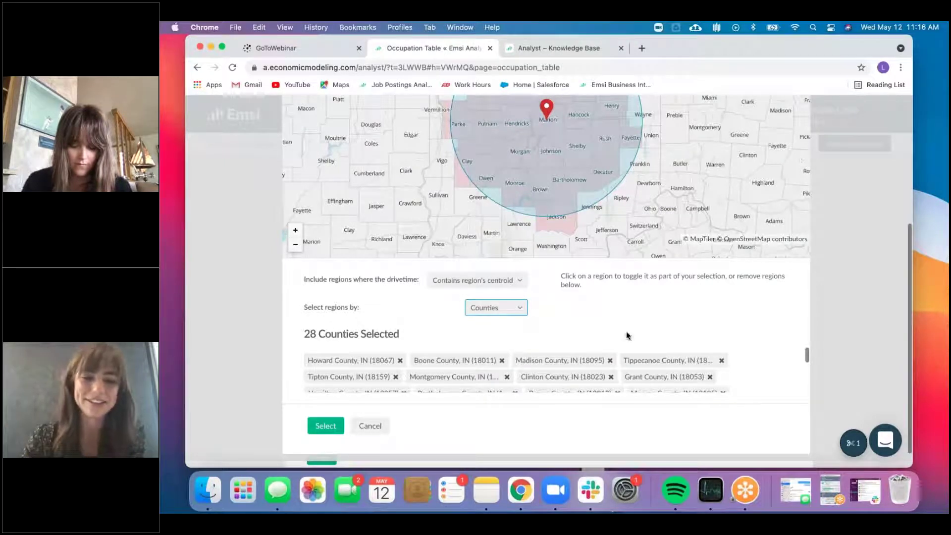
left_click(326, 426)
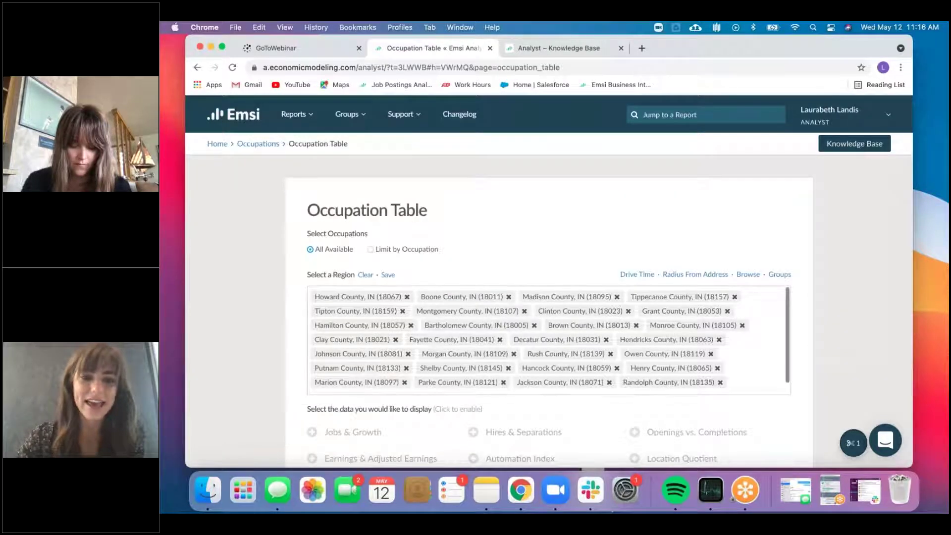
Review the available and selected columns in the custom data selection, accept them, and run the Occupation Table report
scroll(443, 259, "down", 5)
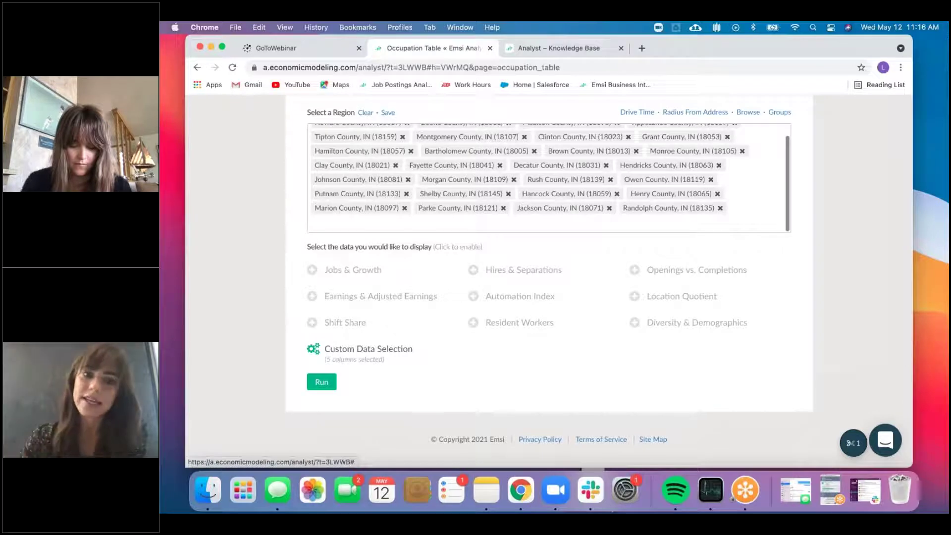
left_click(371, 350)
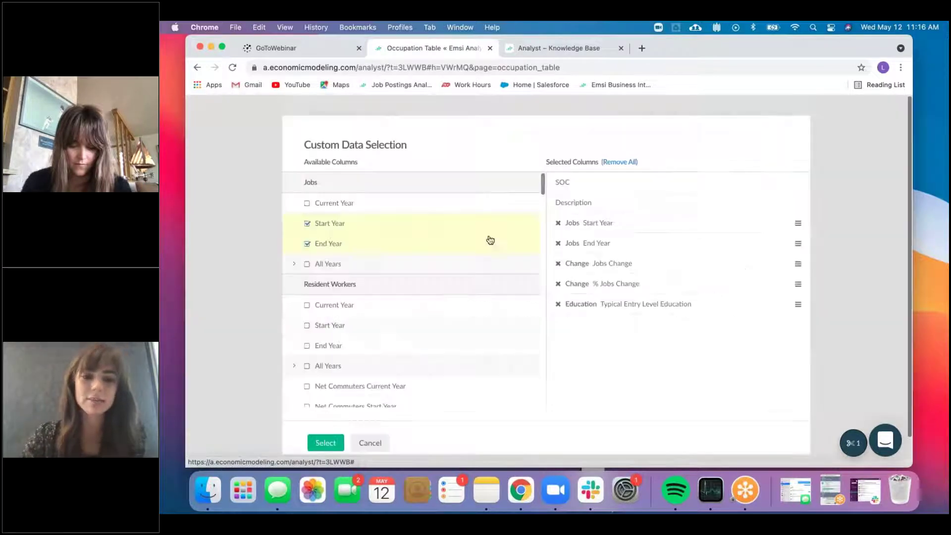
scroll(396, 234, "down", 8)
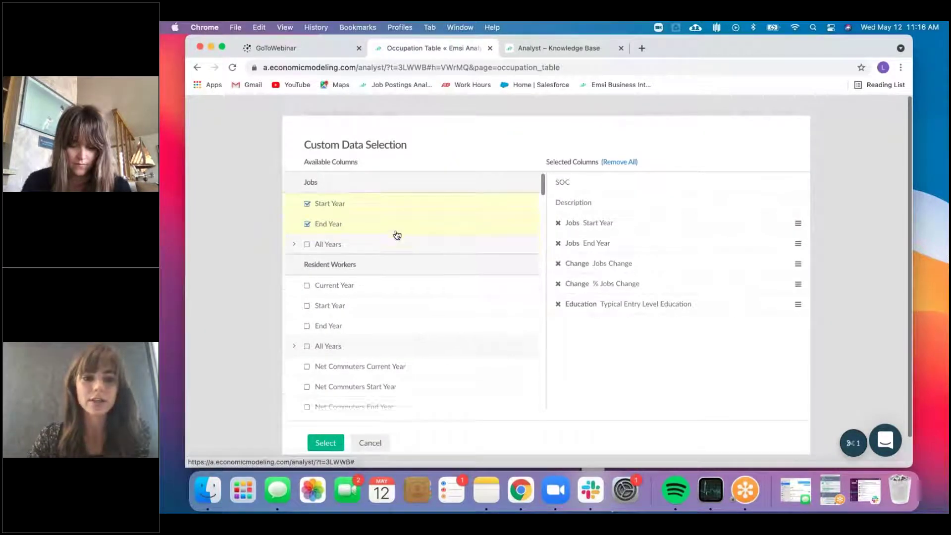
scroll(397, 235, "down", 7)
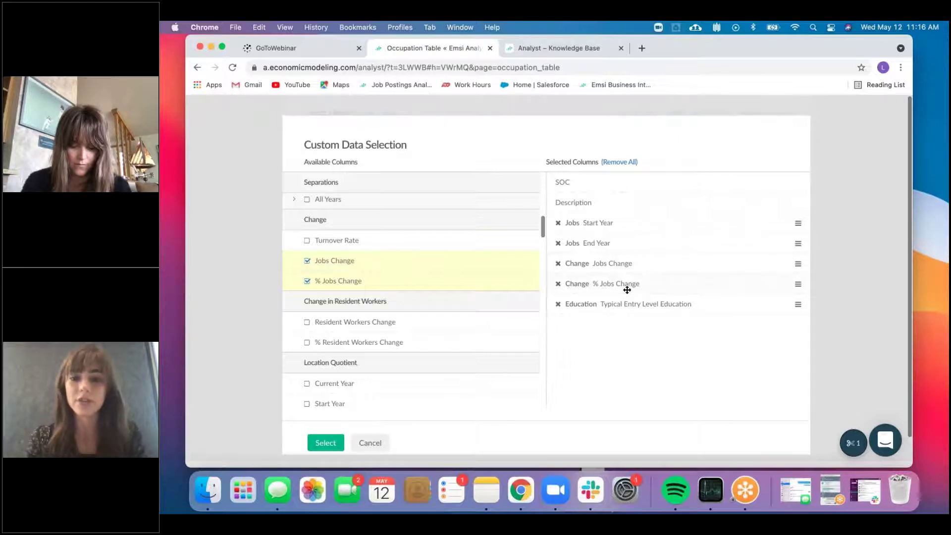
scroll(627, 289, "down", 1)
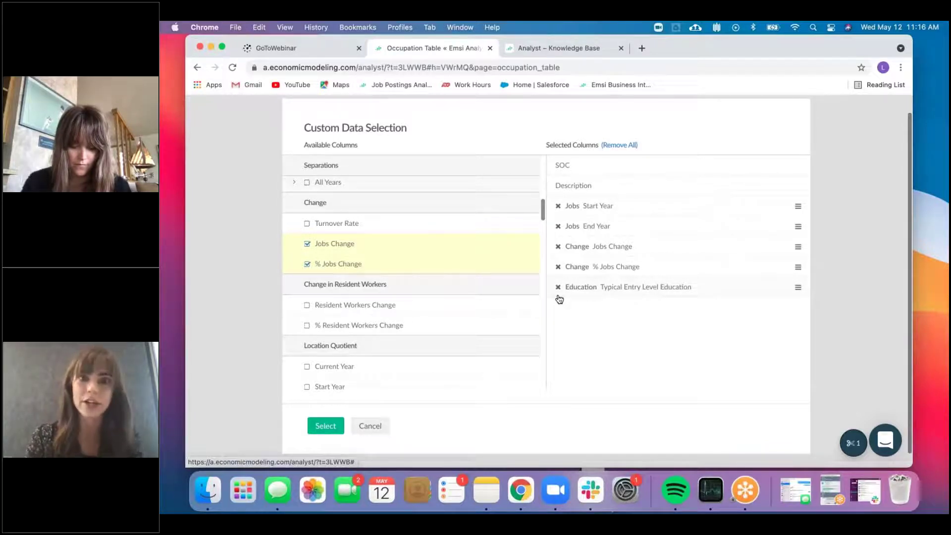
left_click(326, 427)
left_click(322, 382)
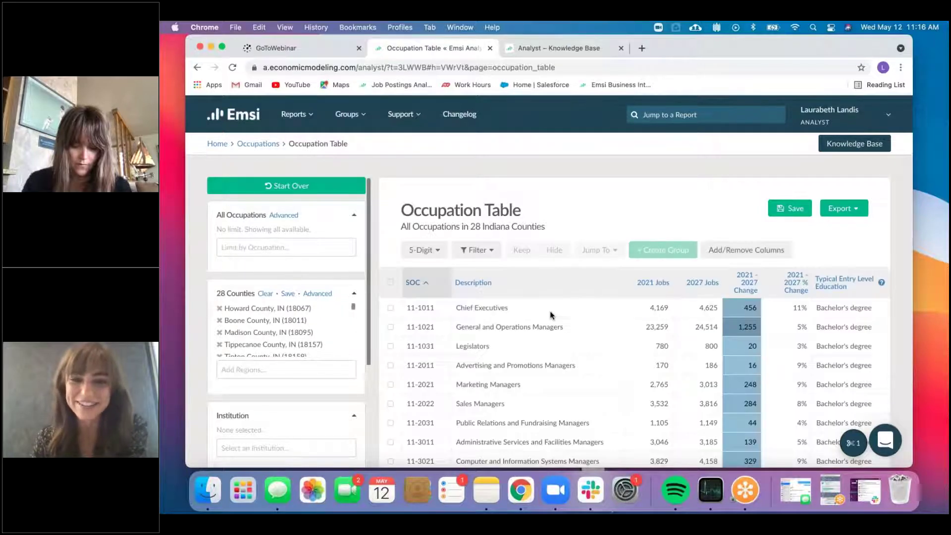
Examine the occupation table's rows and change columns, and the end years available for the timeframe
scroll(549, 310, "down", 2)
scroll(550, 311, "down", 4)
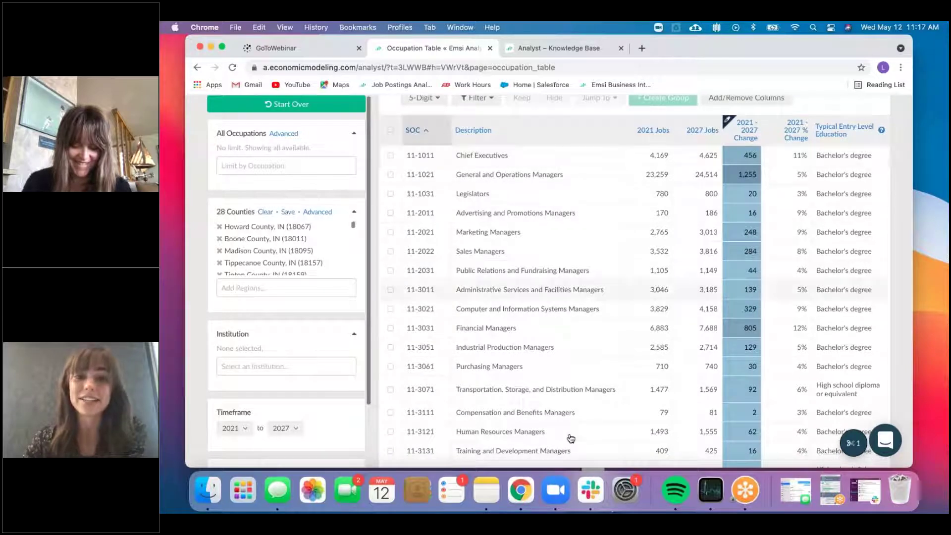
scroll(571, 438, "up", 4)
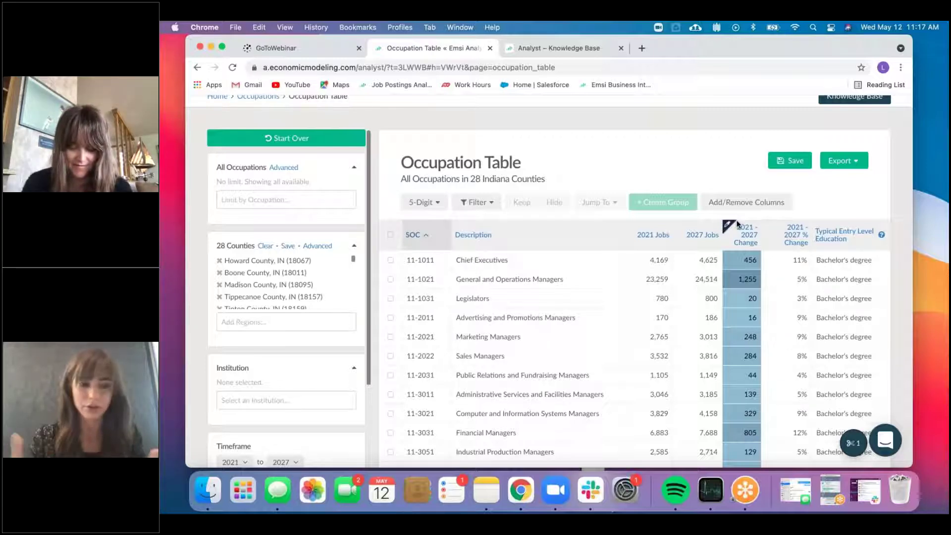
scroll(278, 363, "down", 5)
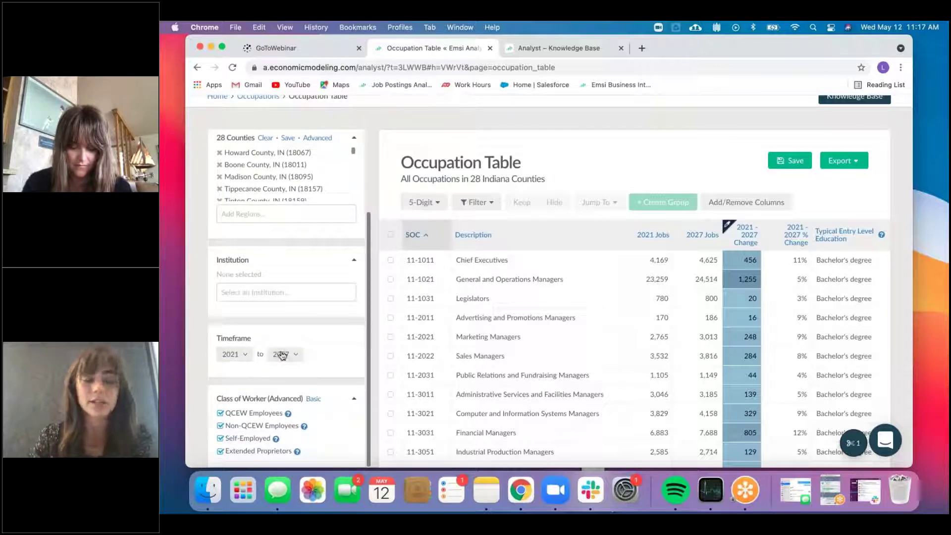
left_click(286, 355)
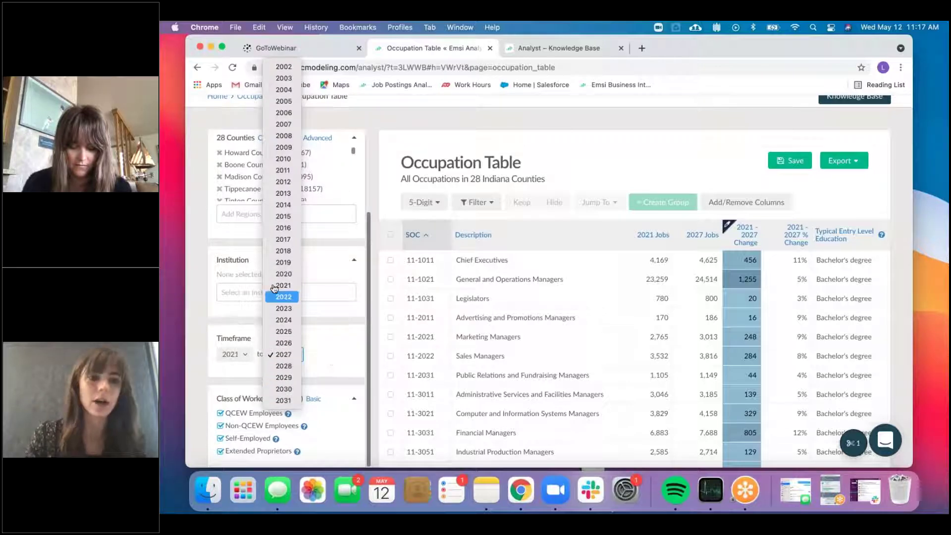
key("Escape")
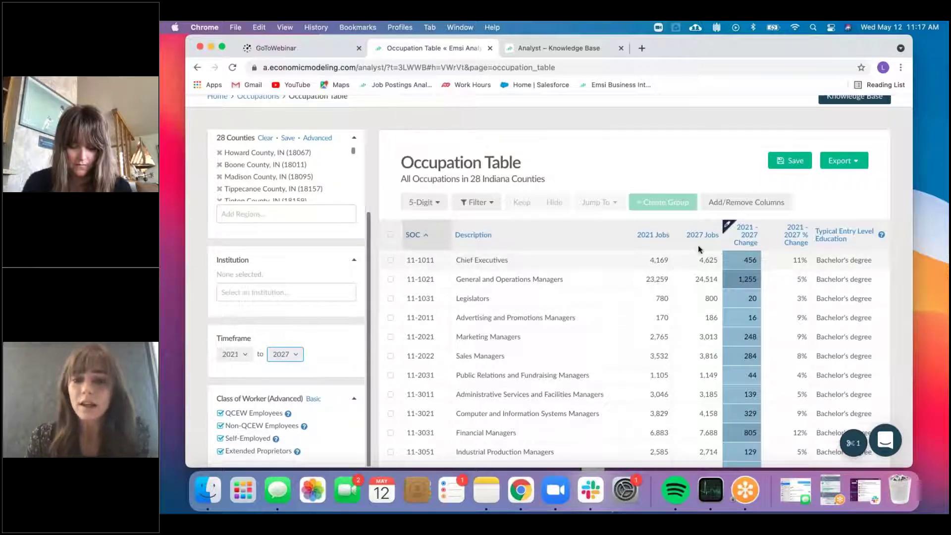
Sort the occupations by 2021 - 2027 Change from highest to lowest
scroll(642, 389, "down", 4)
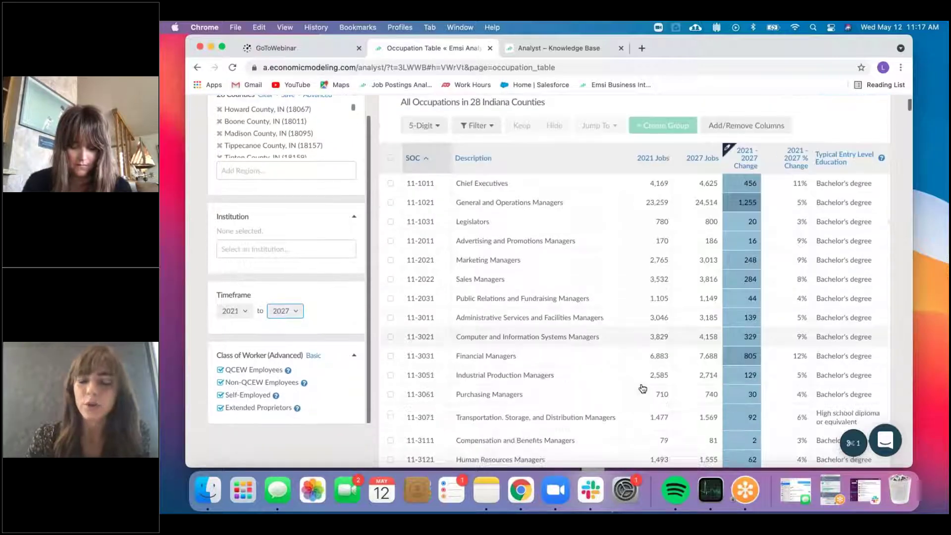
scroll(642, 389, "up", 6)
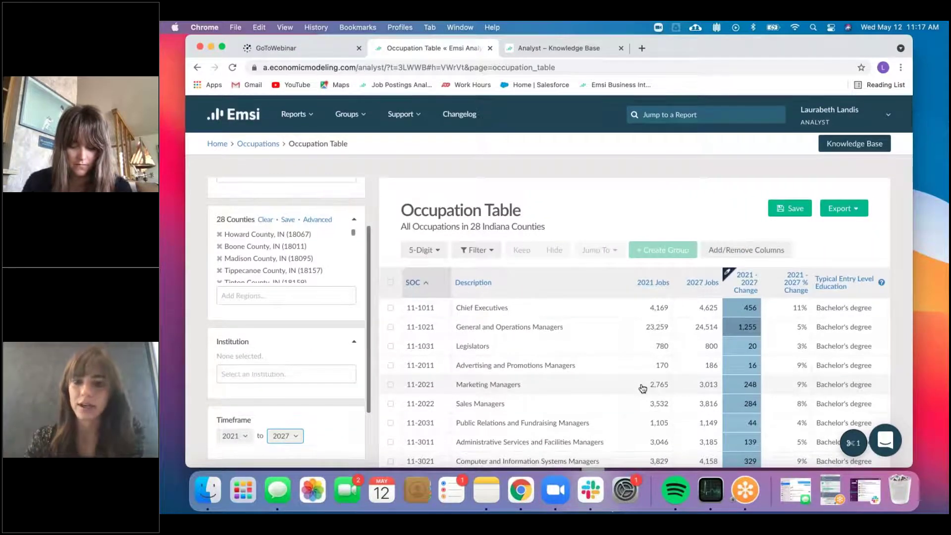
left_click(742, 280)
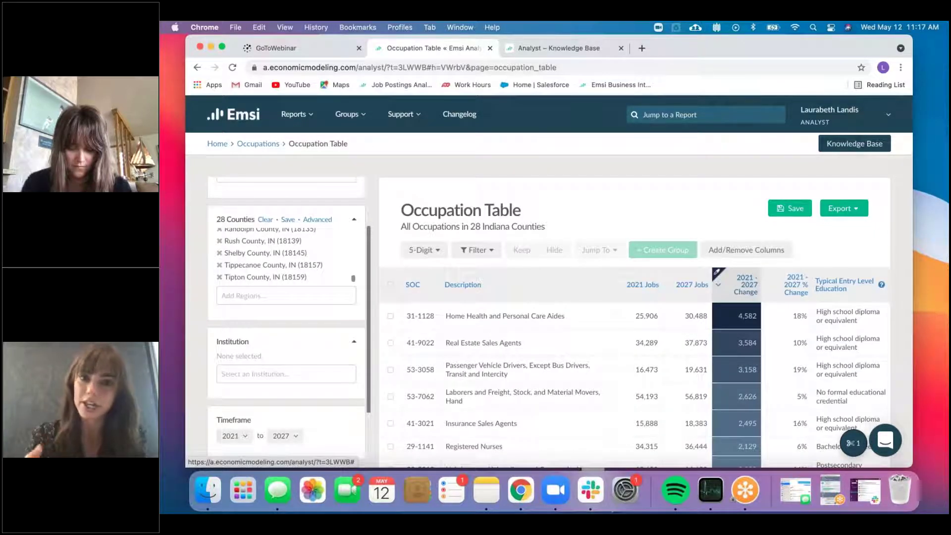
scroll(549, 277, "down", 3)
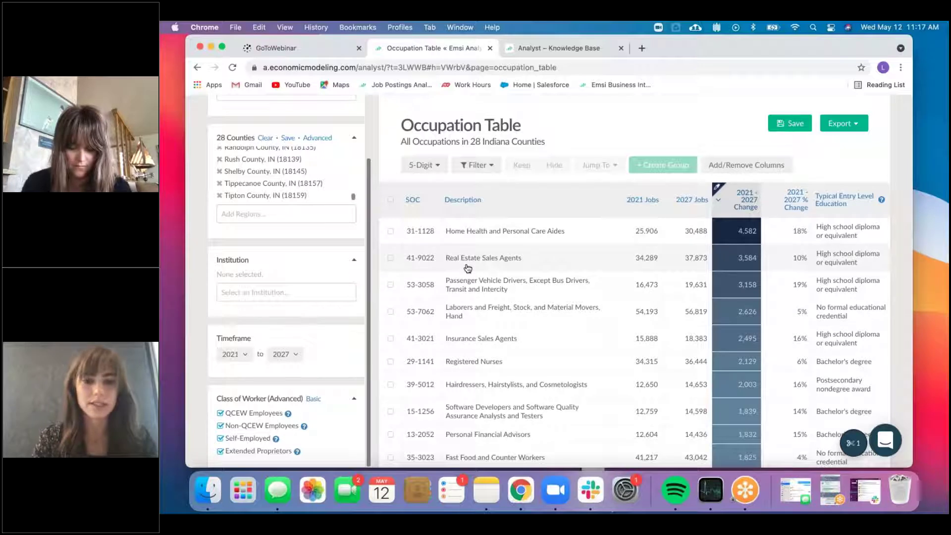
Select Real Estate Sales Agents in the table and open its Occupation Overview report at the Executive Summary
left_click(389, 259)
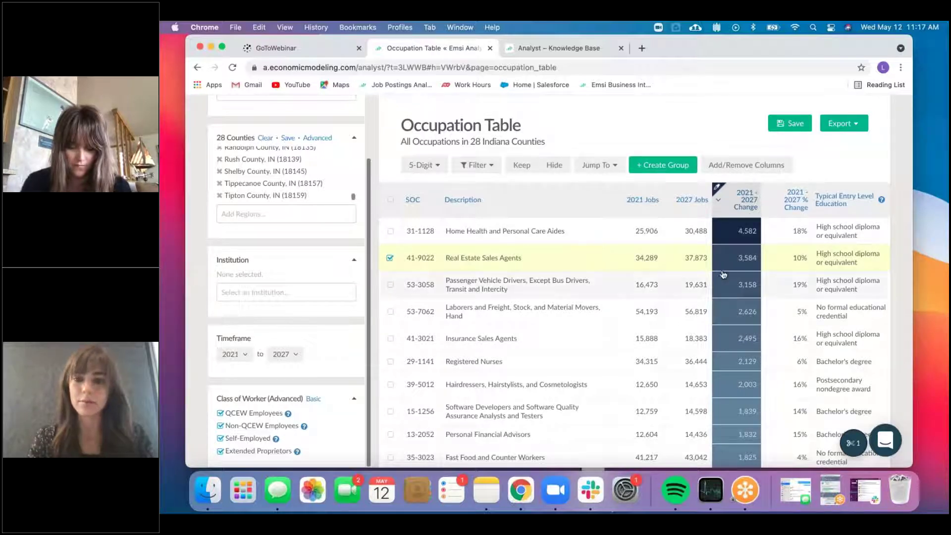
left_click(613, 170)
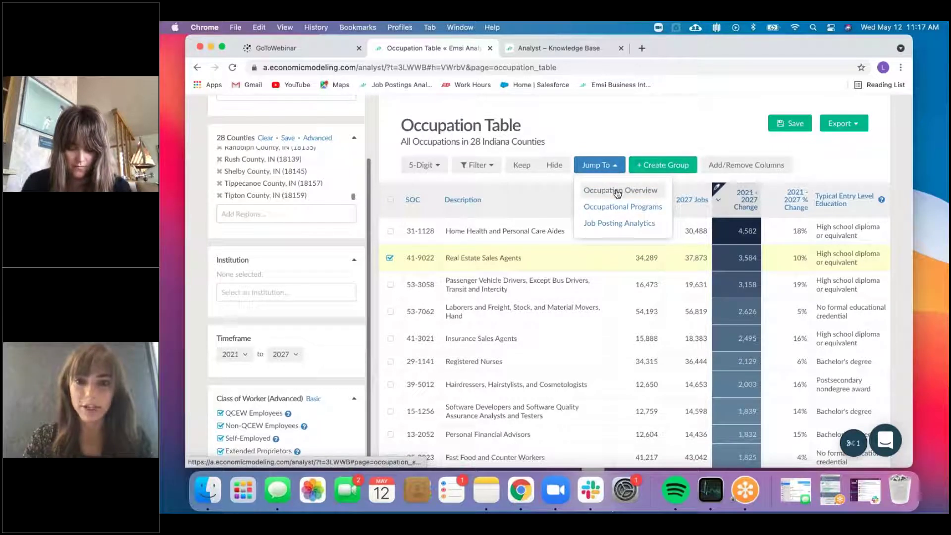
left_click(618, 192)
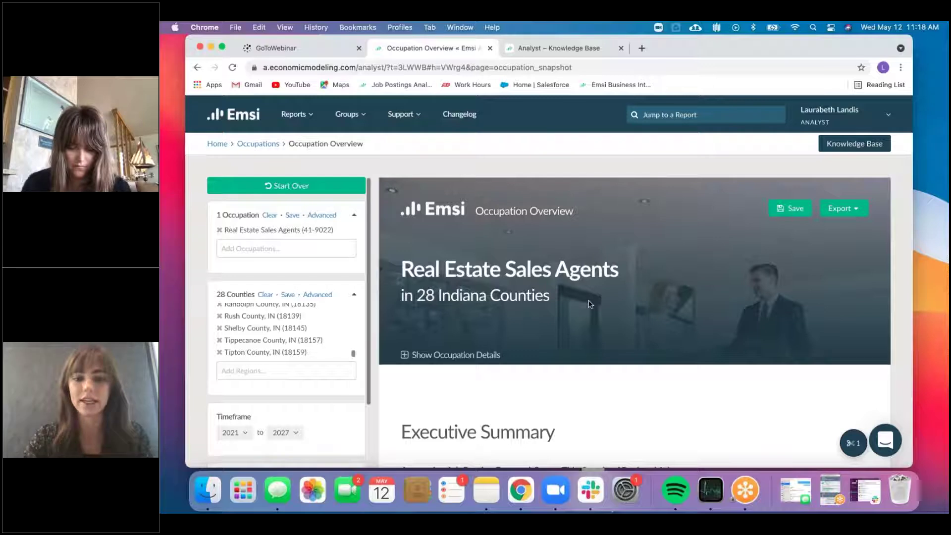
scroll(608, 347, "down", 5)
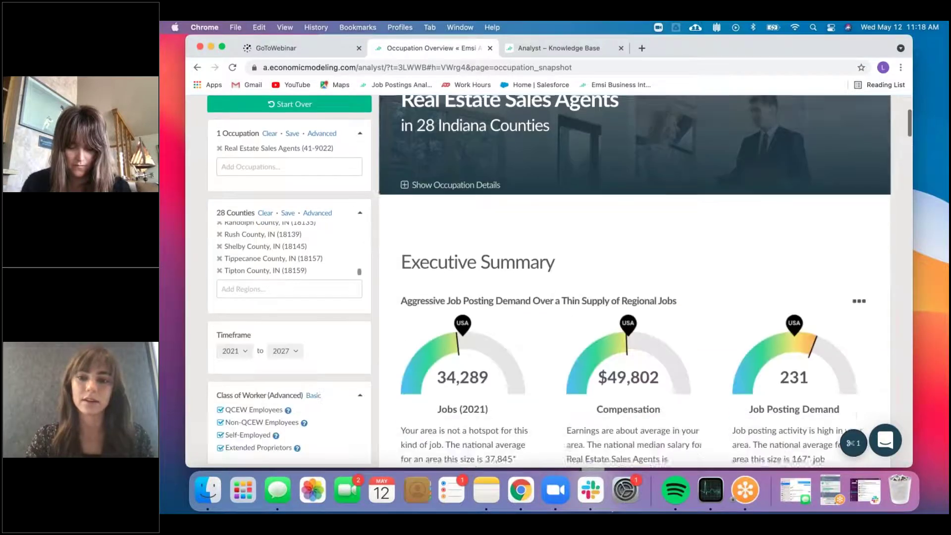
Examine the Executive Summary gauges and the Jobs section's employment trend chart, including its regional comparison table and field for adding regions
scroll(634, 282, "down", 2)
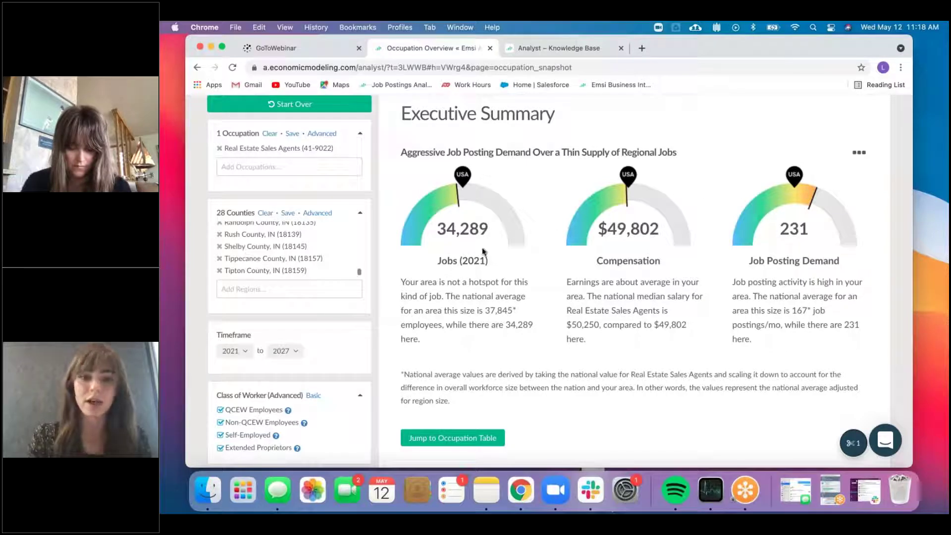
scroll(483, 248, "down", 1)
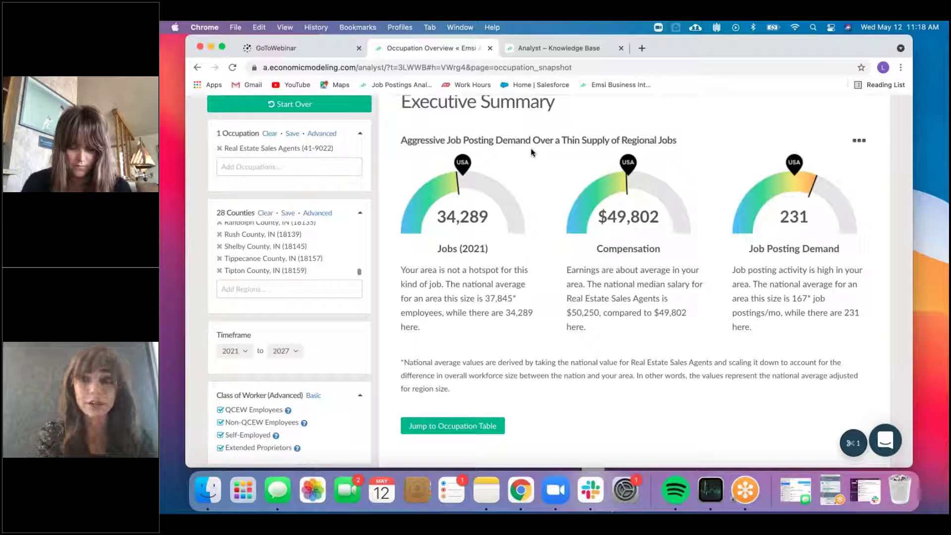
scroll(532, 152, "down", 3)
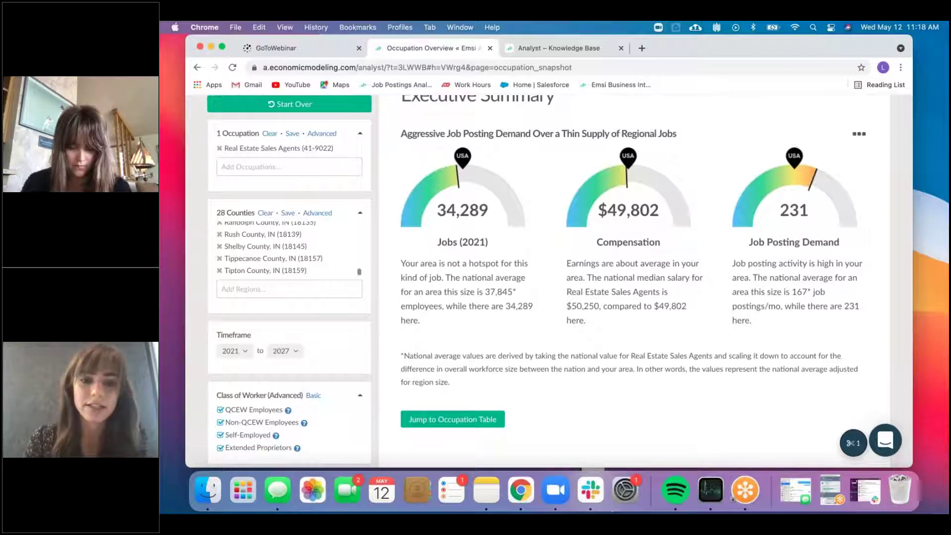
scroll(531, 152, "down", 10)
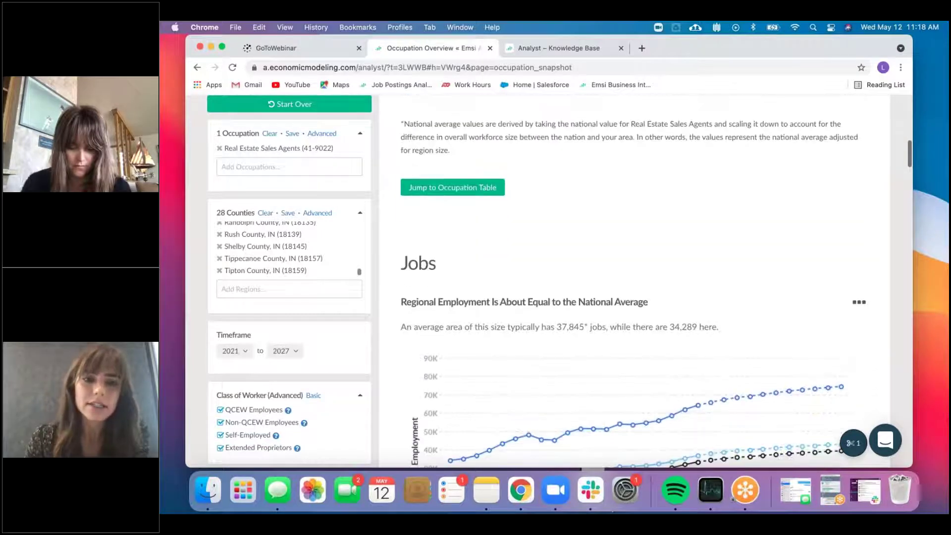
scroll(537, 247, "down", 5)
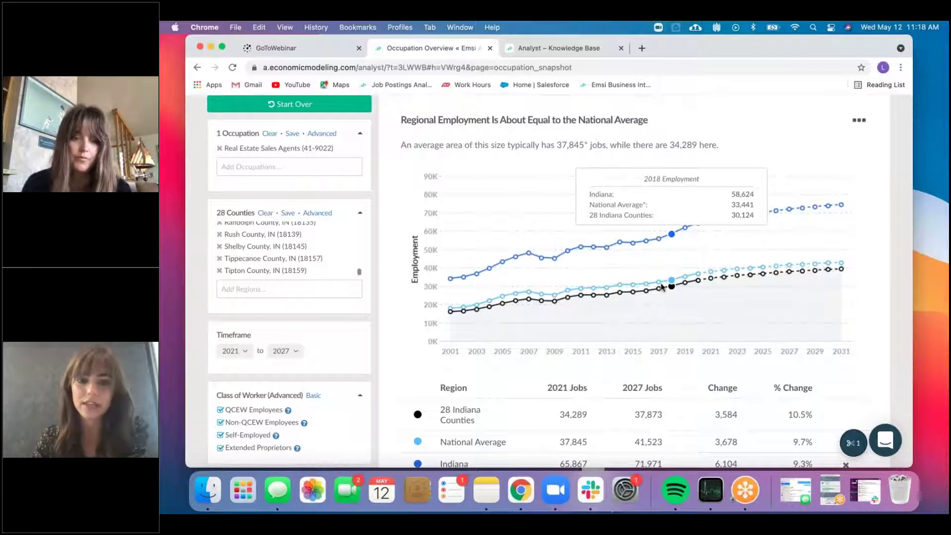
scroll(642, 340, "down", 4)
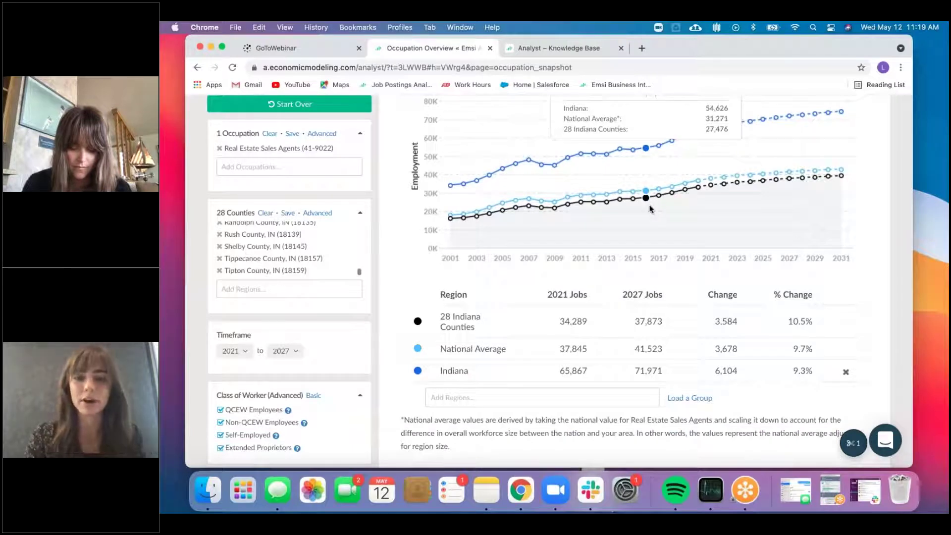
scroll(650, 209, "up", 1)
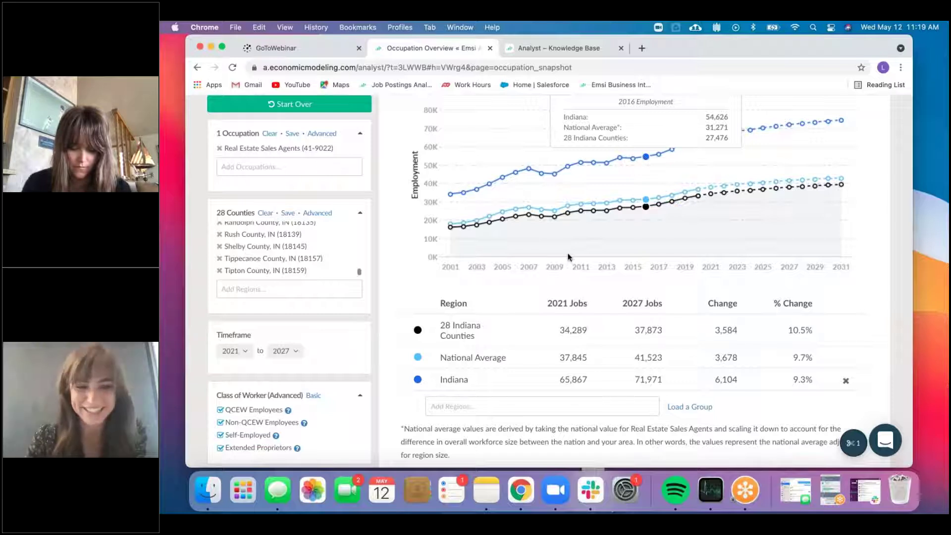
left_click(547, 406)
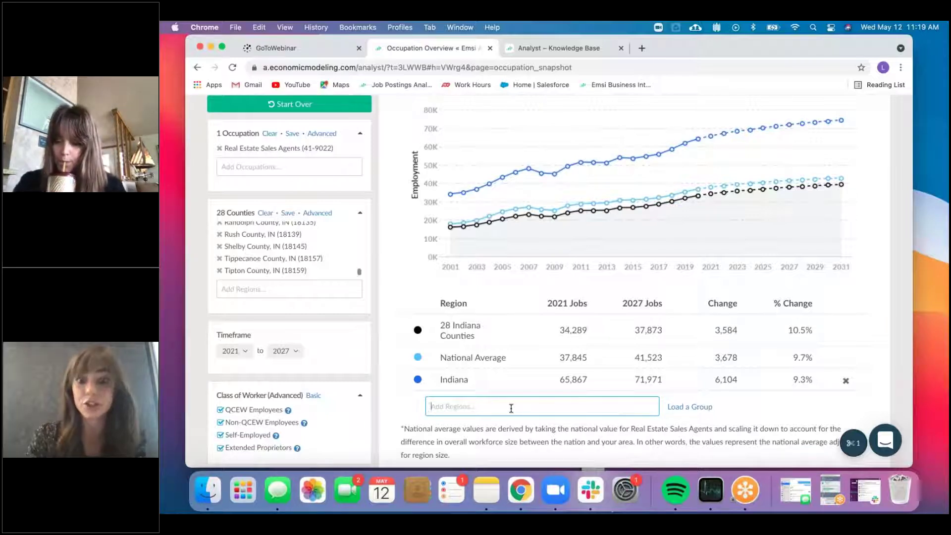
Review the Regional Breakdown of 2021 jobs by county and the chart of industries employing Real Estate Sales Agents
scroll(543, 406, "down", 5)
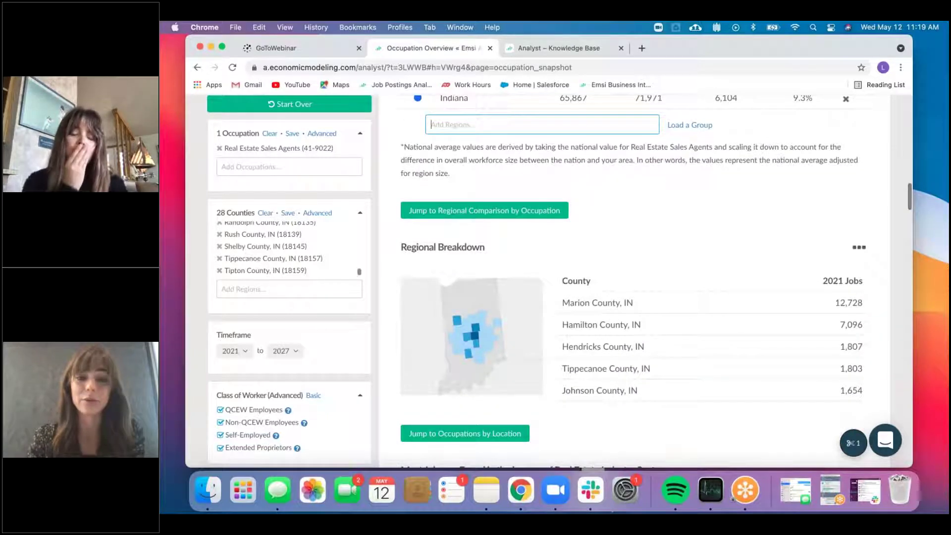
scroll(655, 283, "up", 3)
scroll(656, 282, "down", 2)
scroll(655, 283, "down", 3)
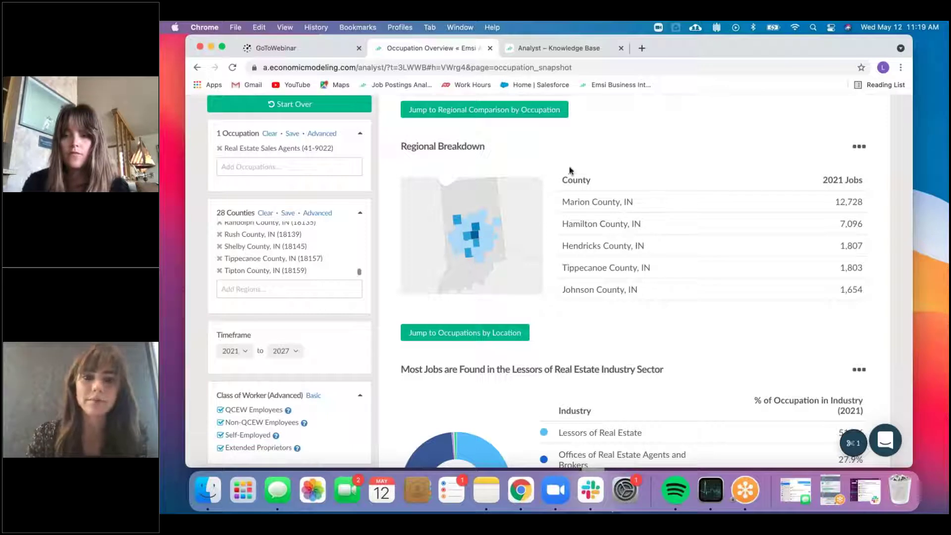
scroll(570, 171, "down", 5)
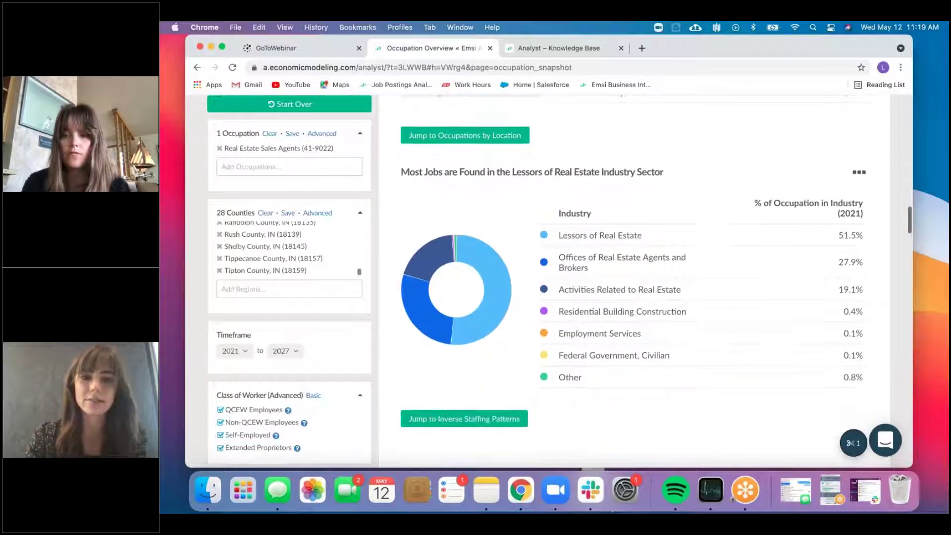
scroll(509, 190, "down", 1)
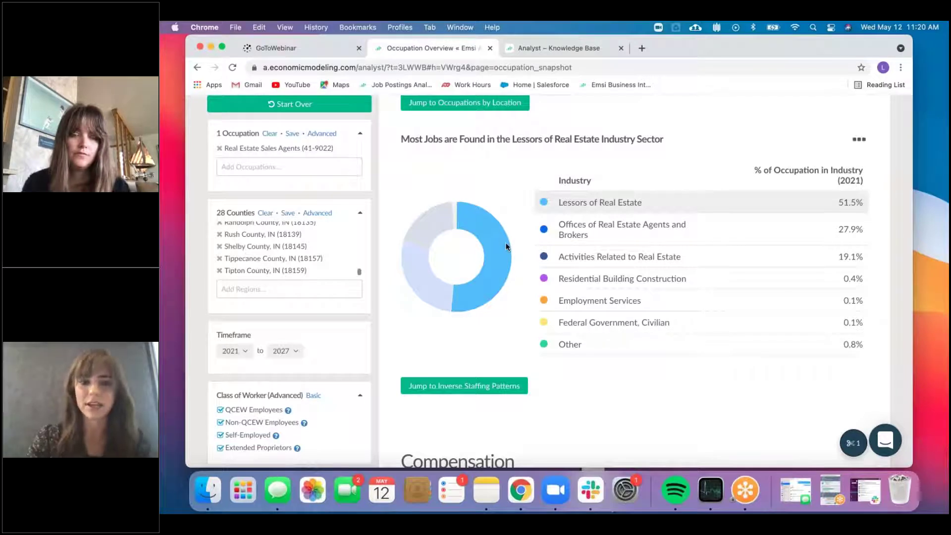
scroll(506, 246, "down", 2)
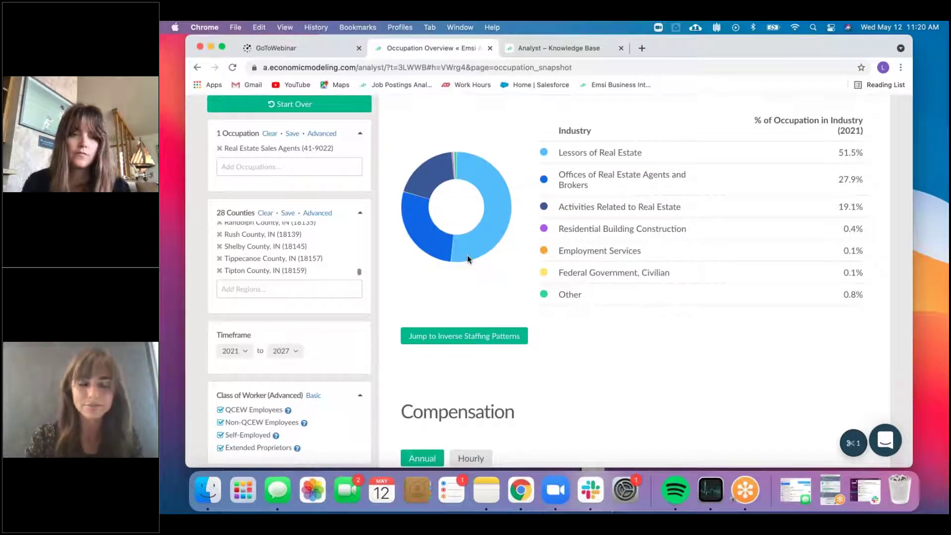
Inspect the annual compensation curve in the Compensation section at its percentile points, from lowest to highest earners
scroll(489, 282, "down", 3)
scroll(489, 282, "down", 6)
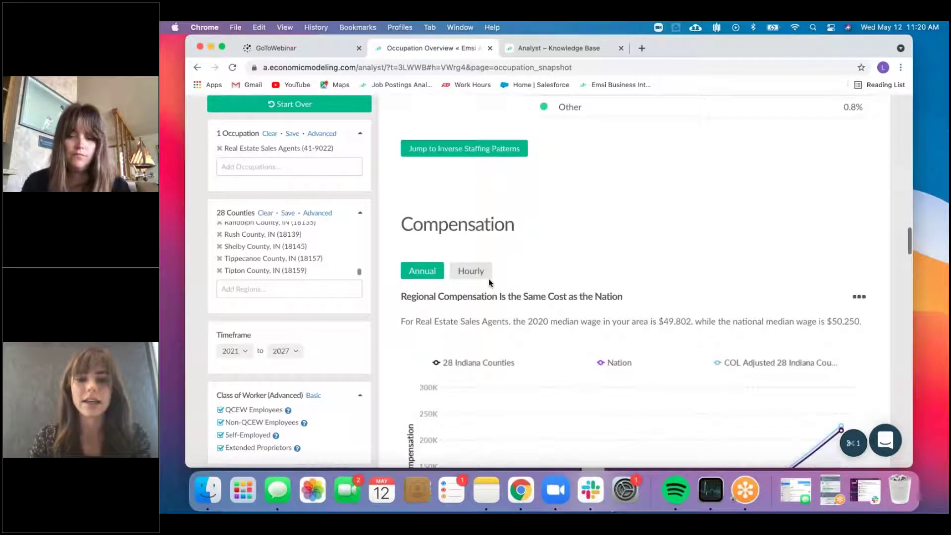
scroll(489, 283, "down", 2)
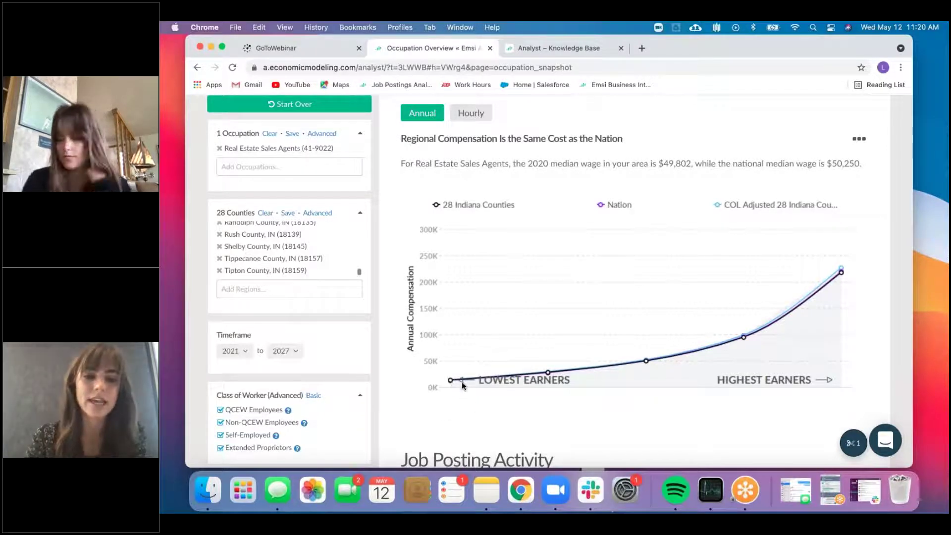
mouse_move(447, 381)
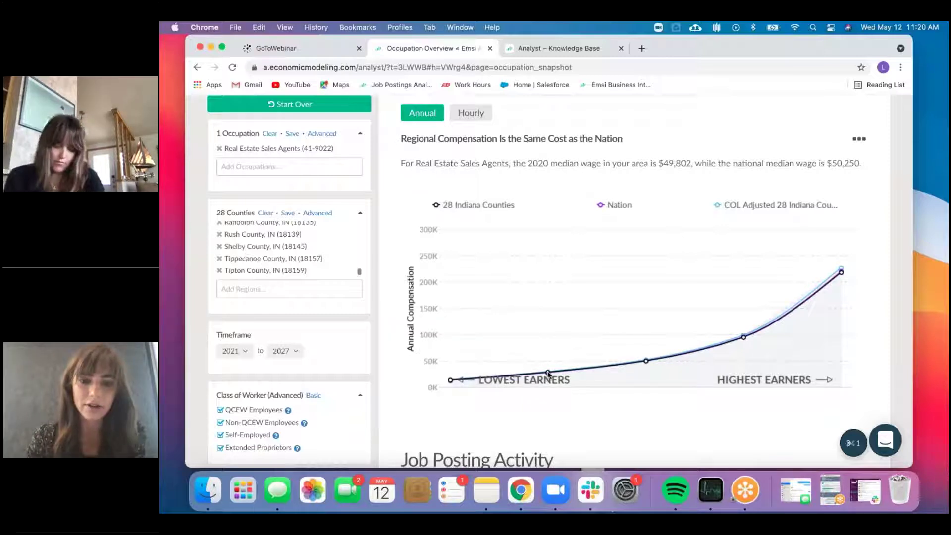
mouse_move(548, 374)
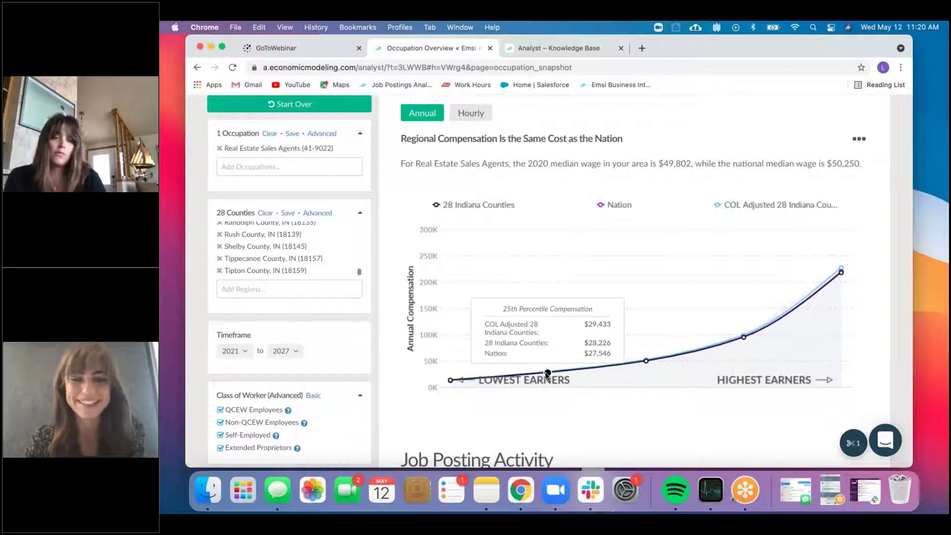
mouse_move(646, 362)
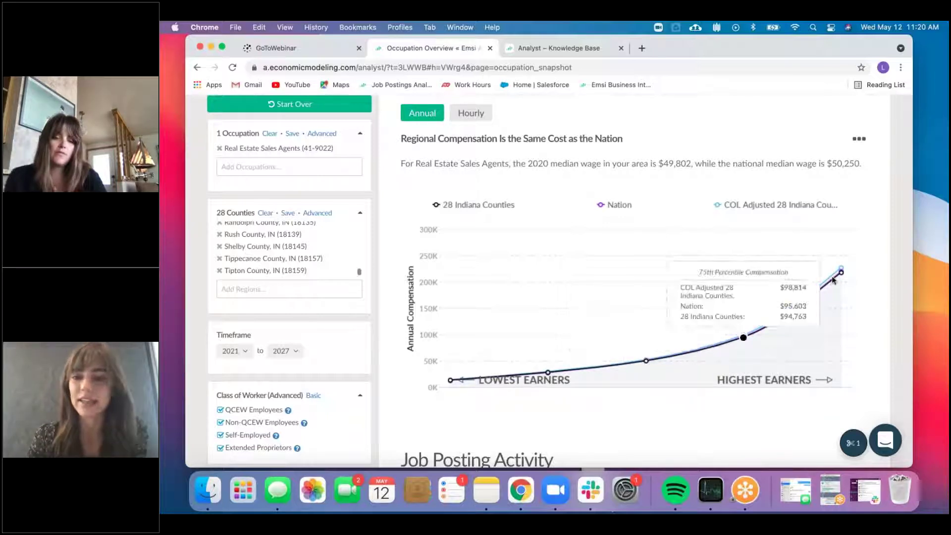
mouse_move(840, 273)
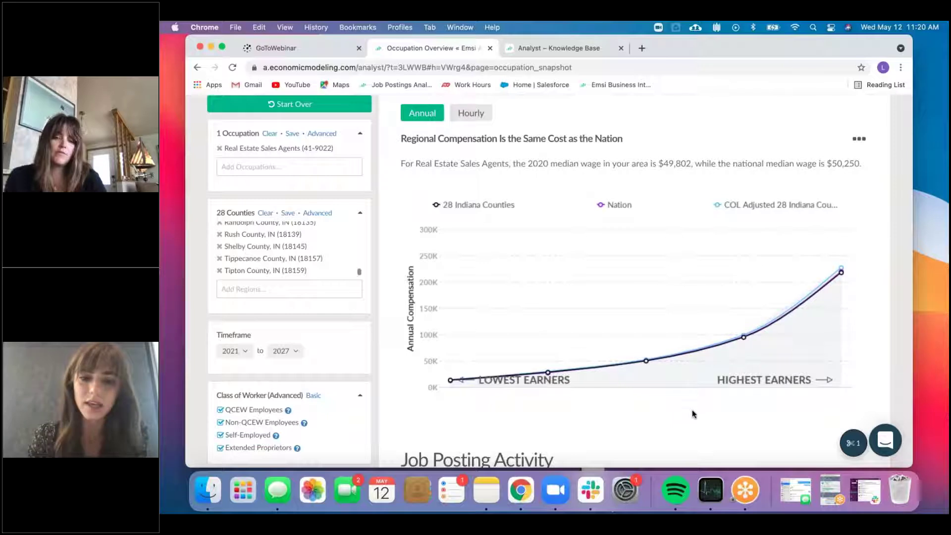
Examine the Job Posting Activity figures, the monthly postings and hires chart, and the top companies and job titles
scroll(621, 407, "down", 3)
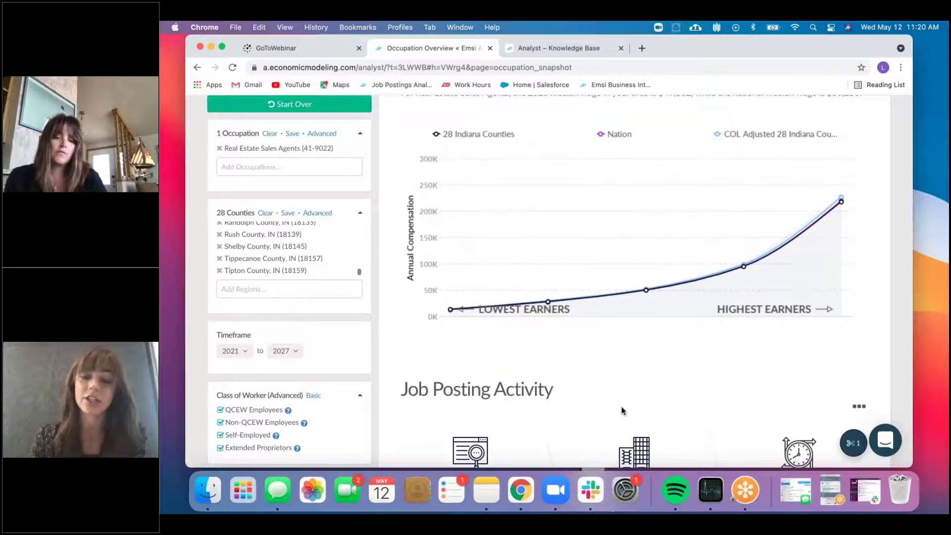
scroll(622, 410, "down", 5)
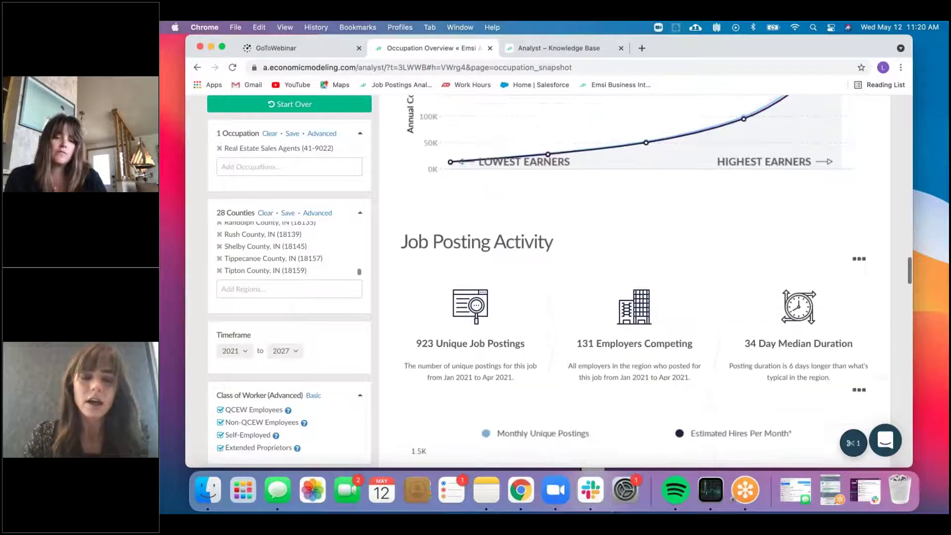
scroll(622, 410, "down", 2)
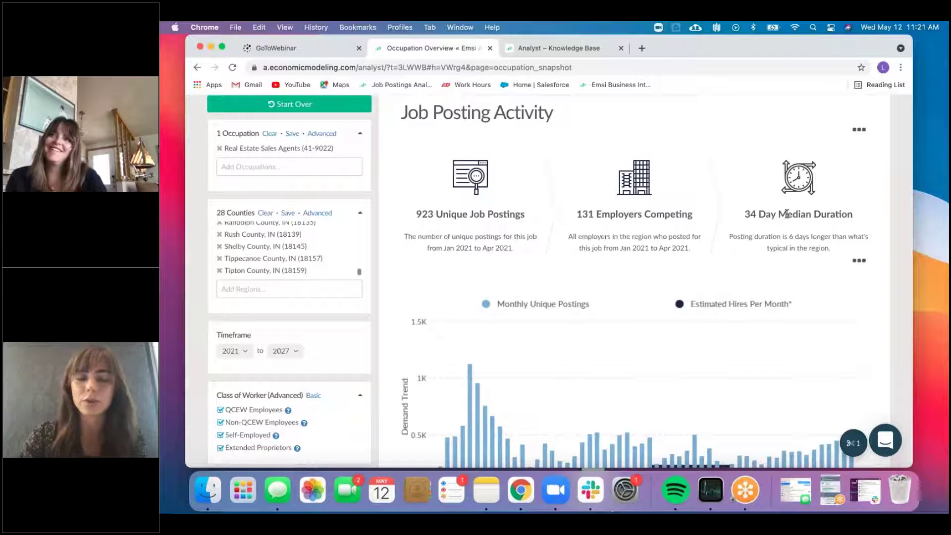
scroll(787, 214, "down", 5)
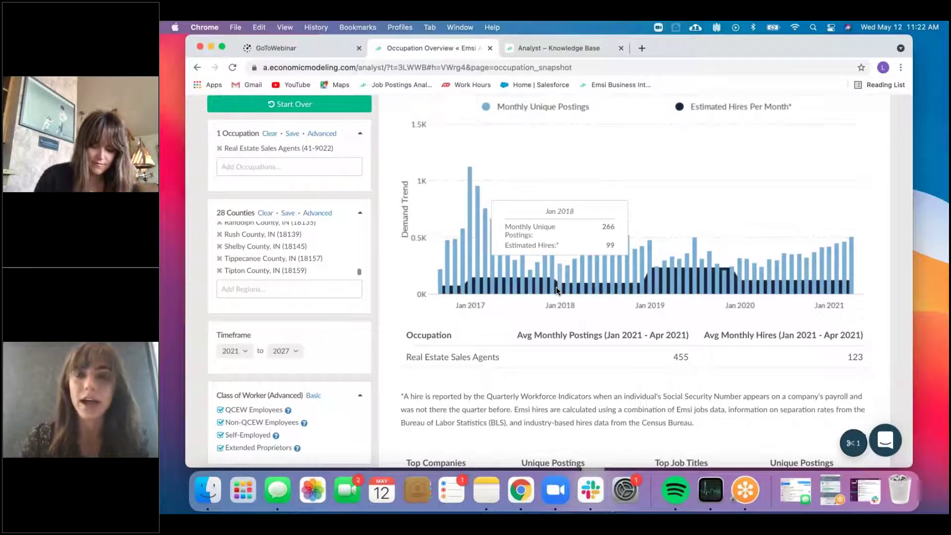
scroll(556, 291, "down", 5)
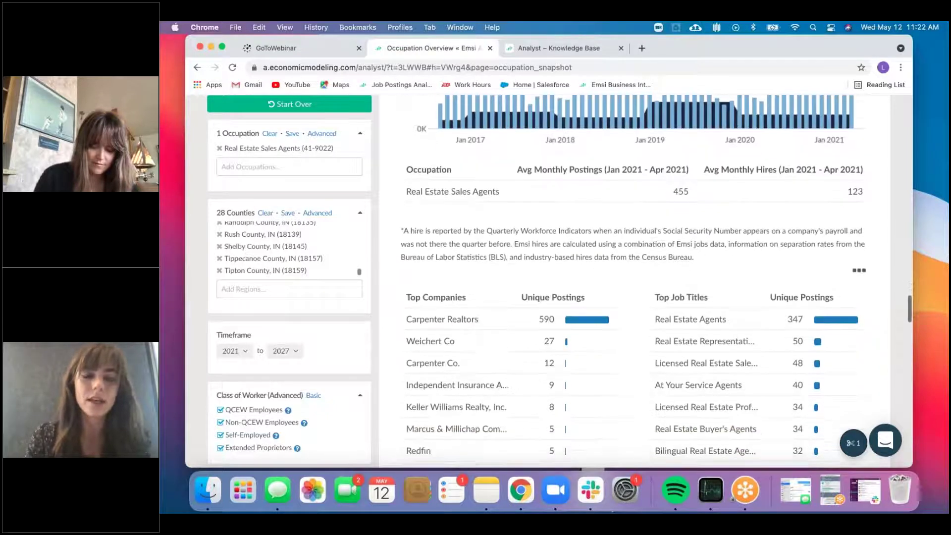
scroll(633, 282, "down", 2)
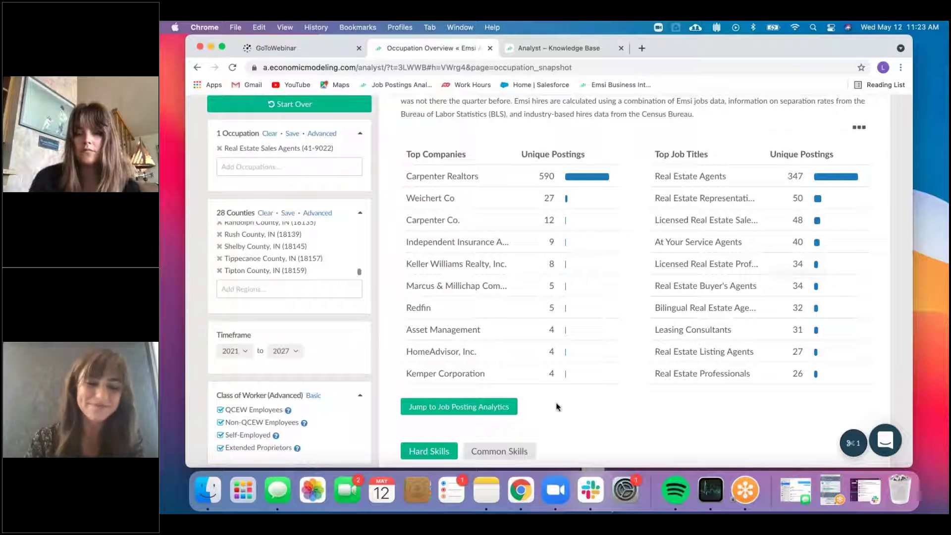
Review the Top Hard Skills chart and switch the skills comparison to Common Skills
scroll(556, 402, "down", 6)
scroll(556, 403, "down", 3)
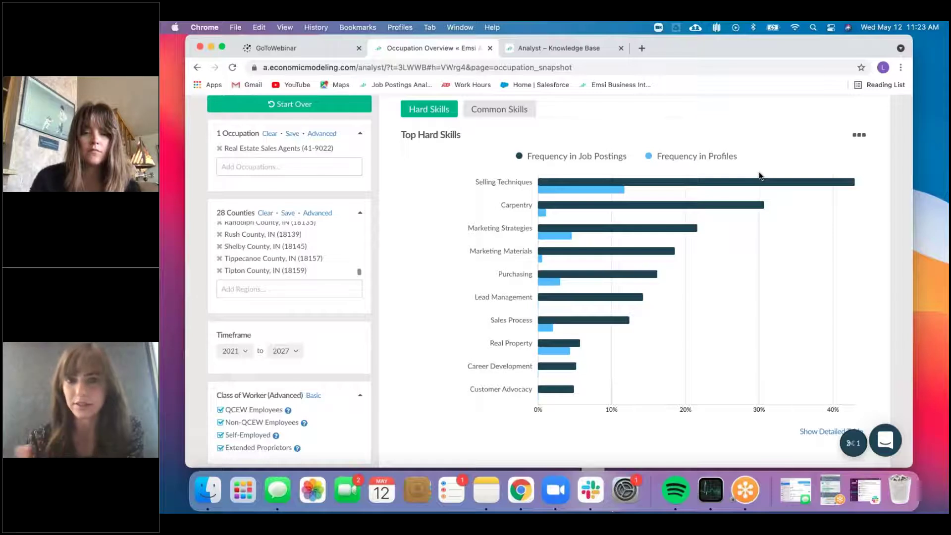
mouse_move(736, 186)
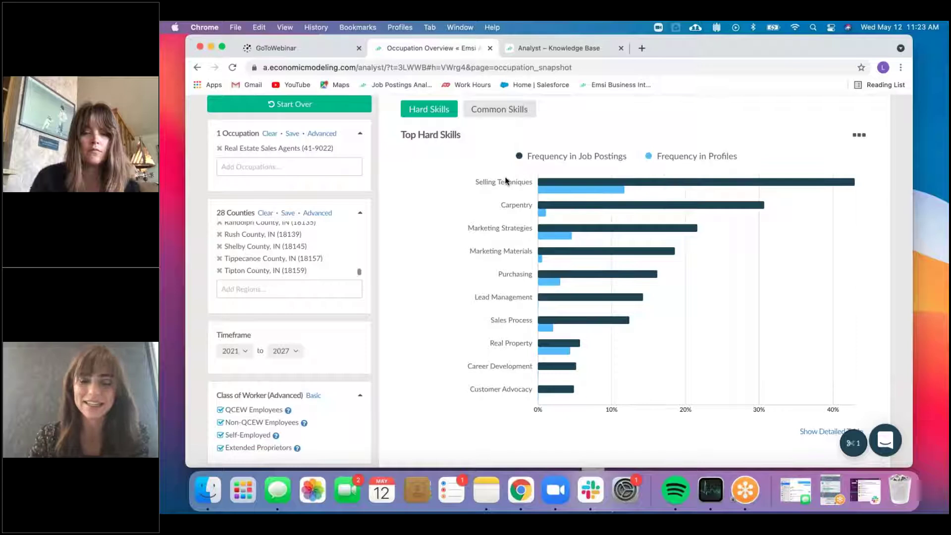
scroll(468, 185, "down", 3)
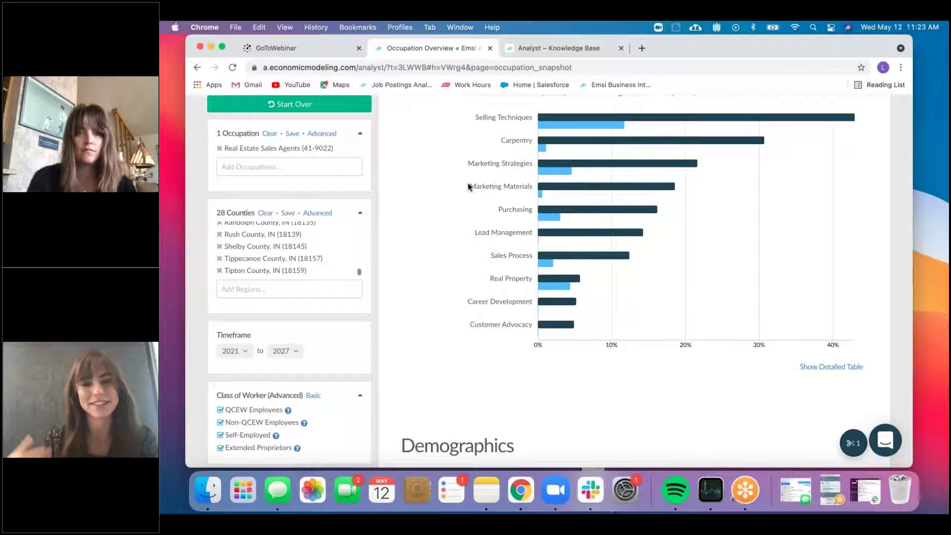
scroll(480, 174, "up", 3)
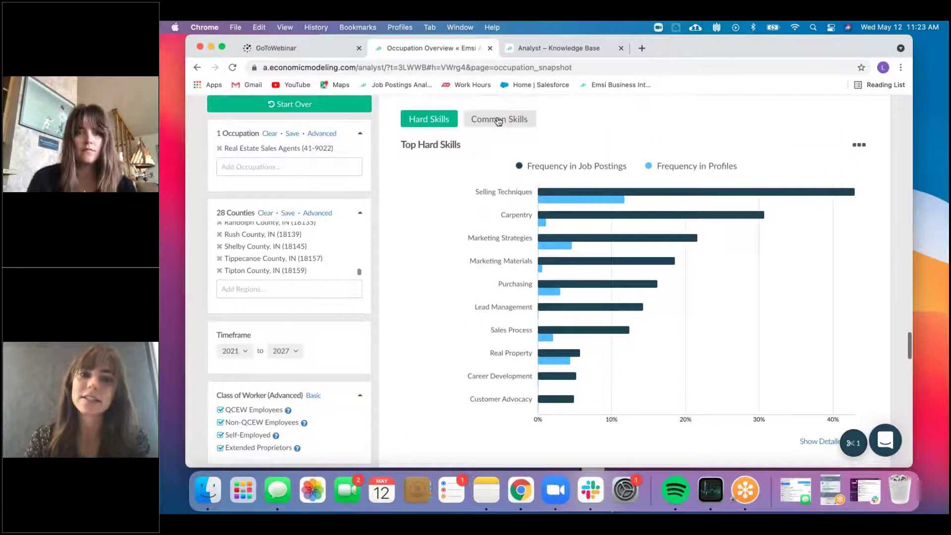
left_click(522, 121)
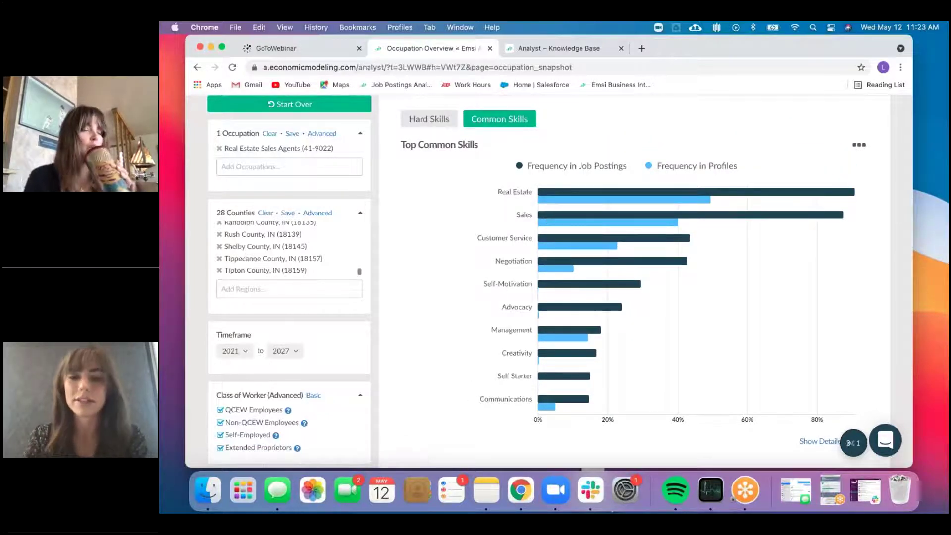
Examine the Demographics section's retirement risk, racial and gender diversity gauges, and the Occupation Age Breakdown
scroll(644, 283, "down", 7)
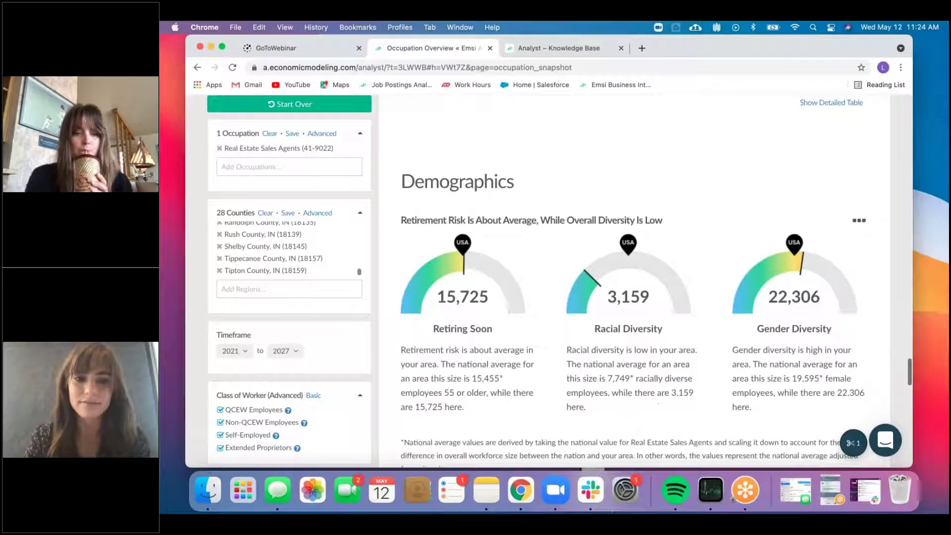
scroll(633, 283, "down", 2)
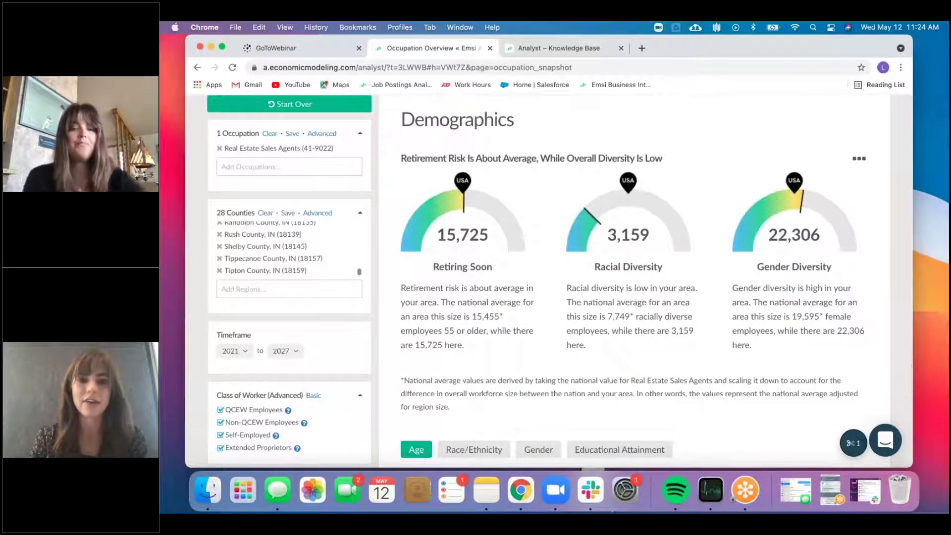
scroll(644, 282, "down", 1)
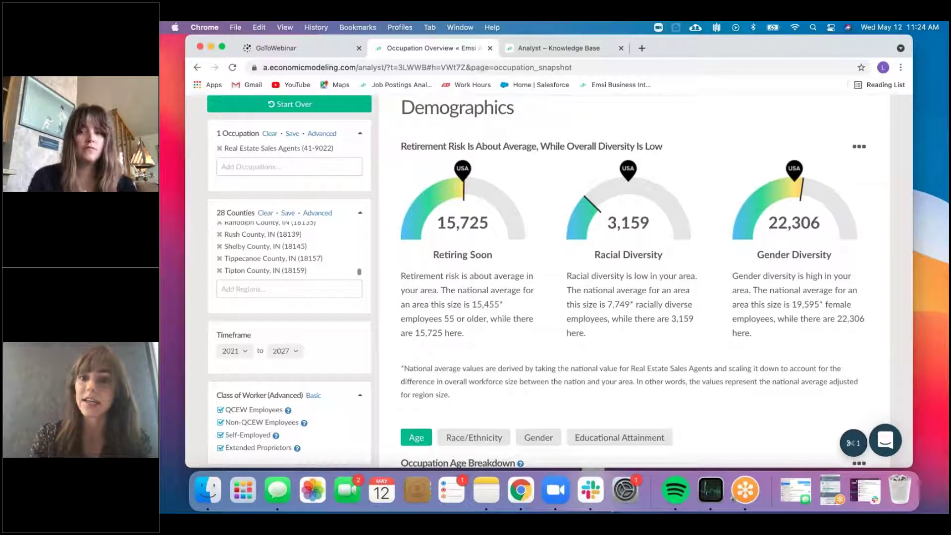
scroll(824, 229, "down", 4)
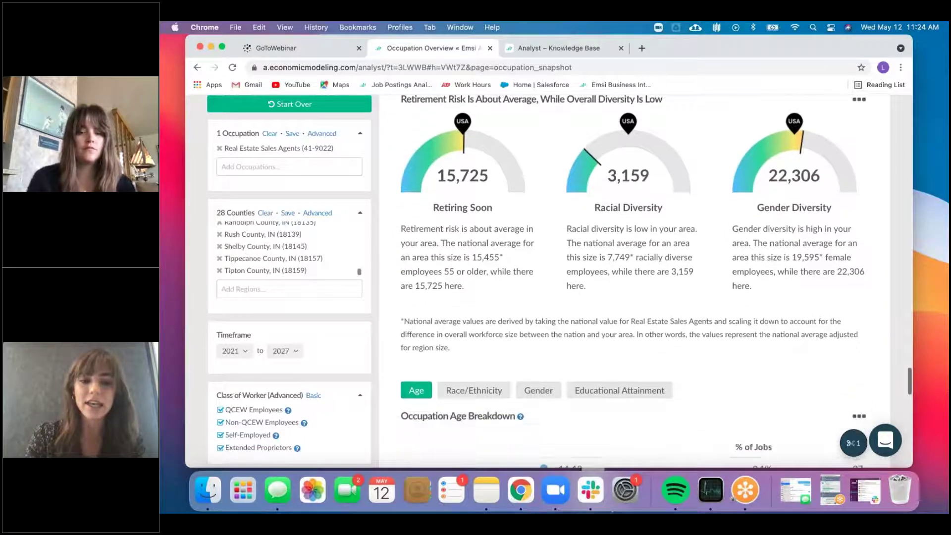
scroll(564, 269, "down", 3)
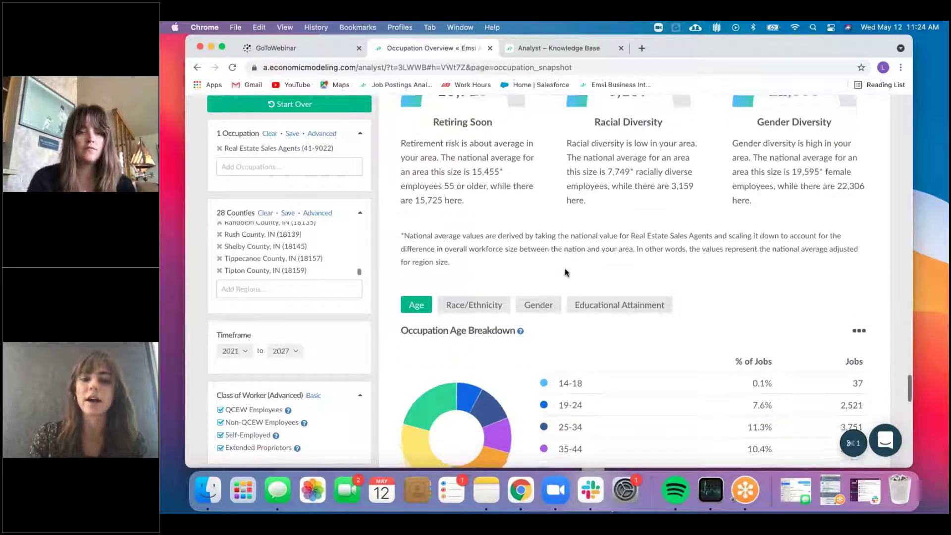
Review the Demographics gauges and age breakdown, then the Race/Ethnicity, Gender and Educational Attainment breakdowns
scroll(565, 268, "up", 2)
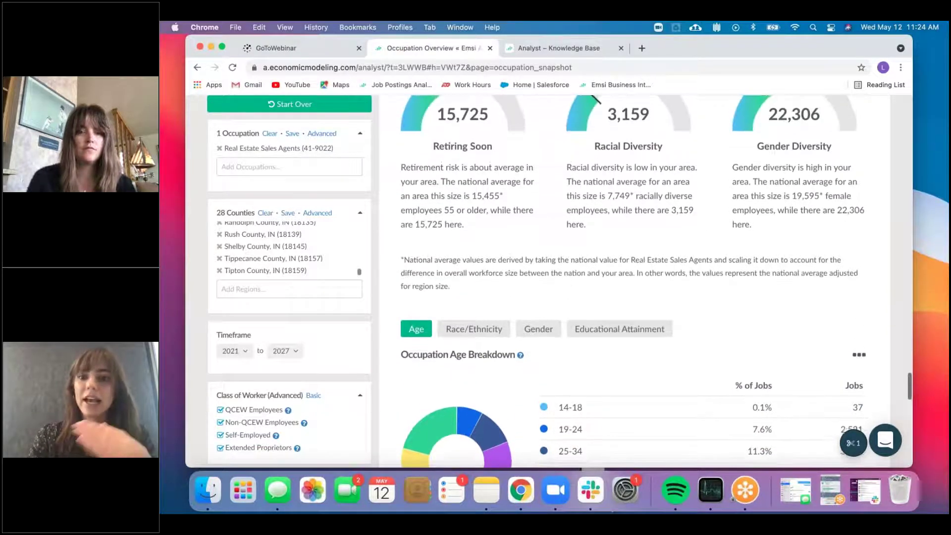
scroll(636, 282, "down", 5)
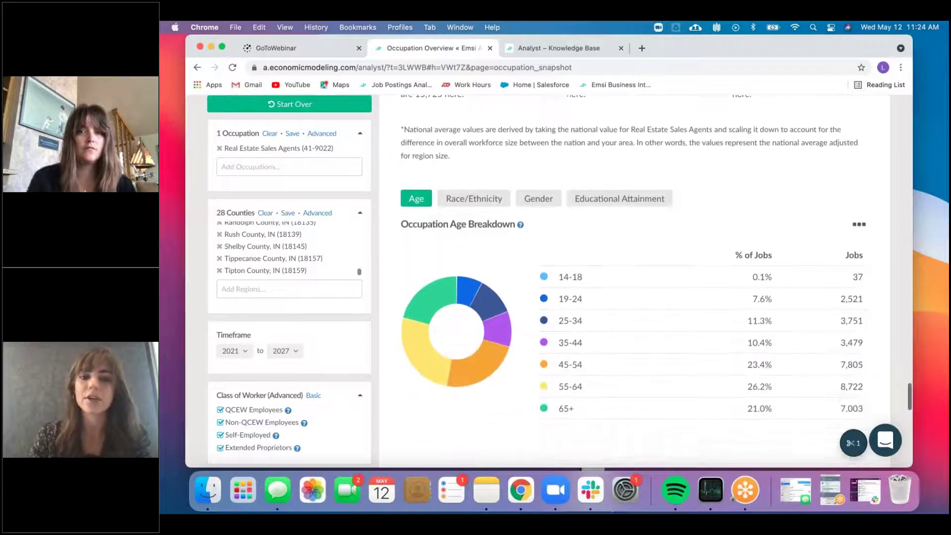
scroll(440, 134, "up", 6)
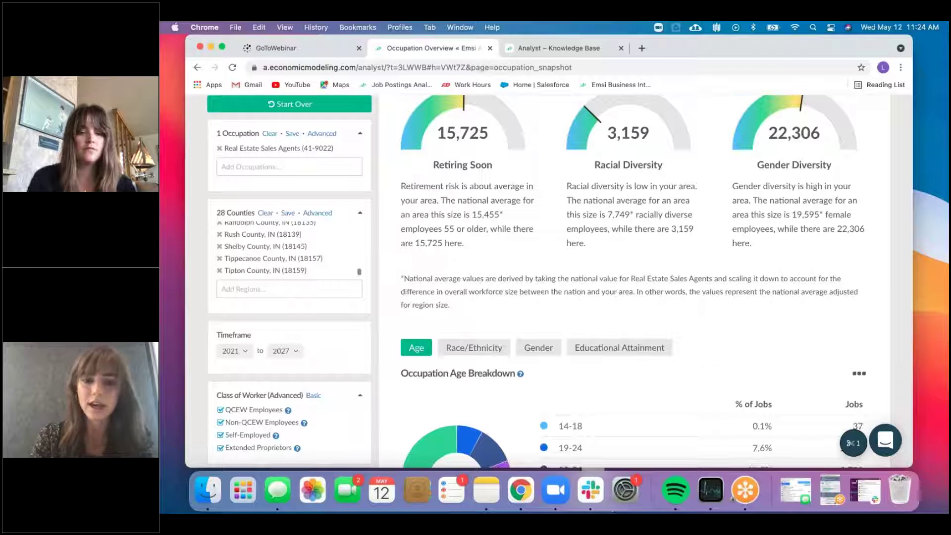
scroll(777, 226, "down", 6)
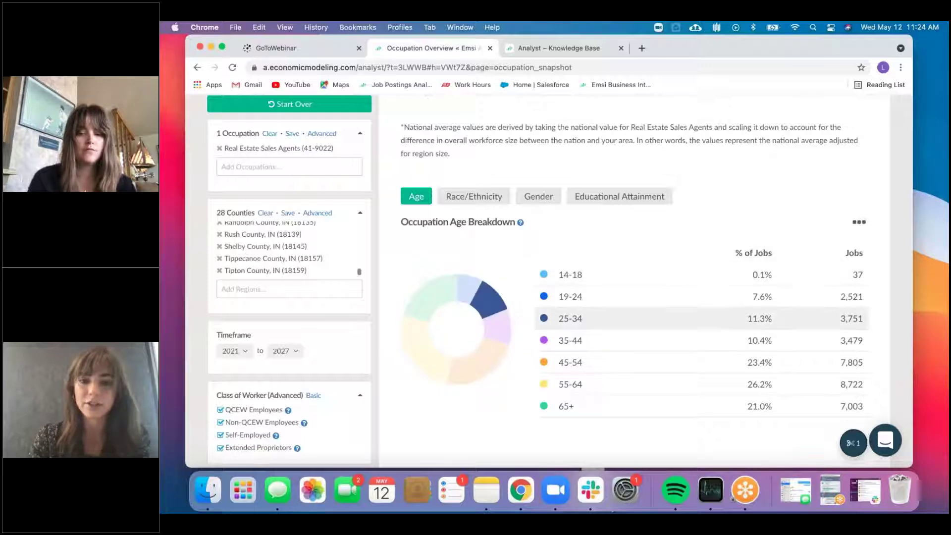
left_click(467, 194)
left_click(538, 197)
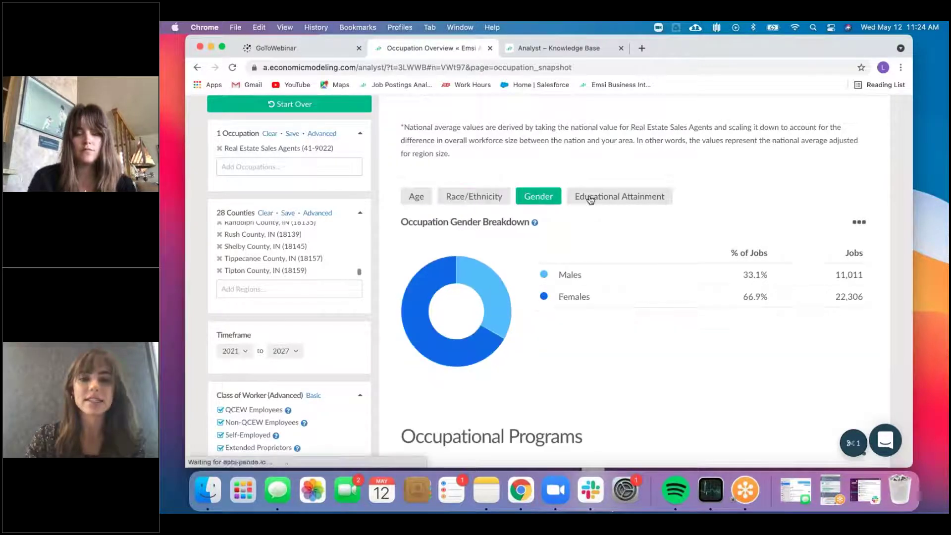
left_click(584, 196)
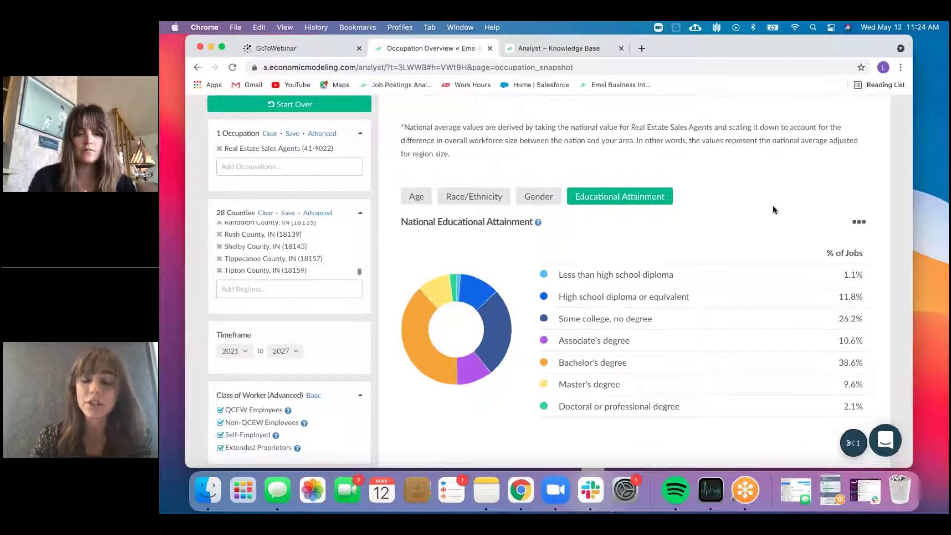
Examine the Occupational Programs section's program, completion and opening figures and the Top Programs table
scroll(715, 275, "down", 2)
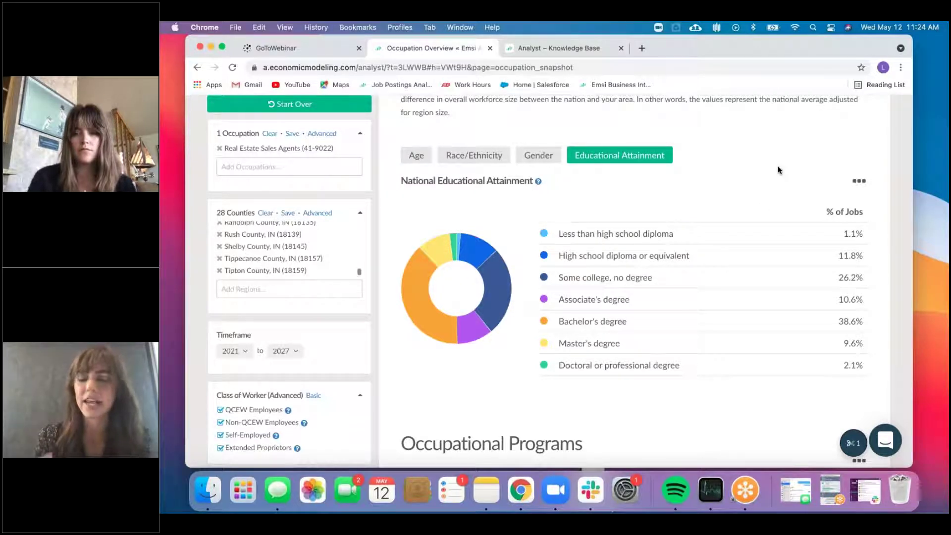
scroll(778, 170, "down", 5)
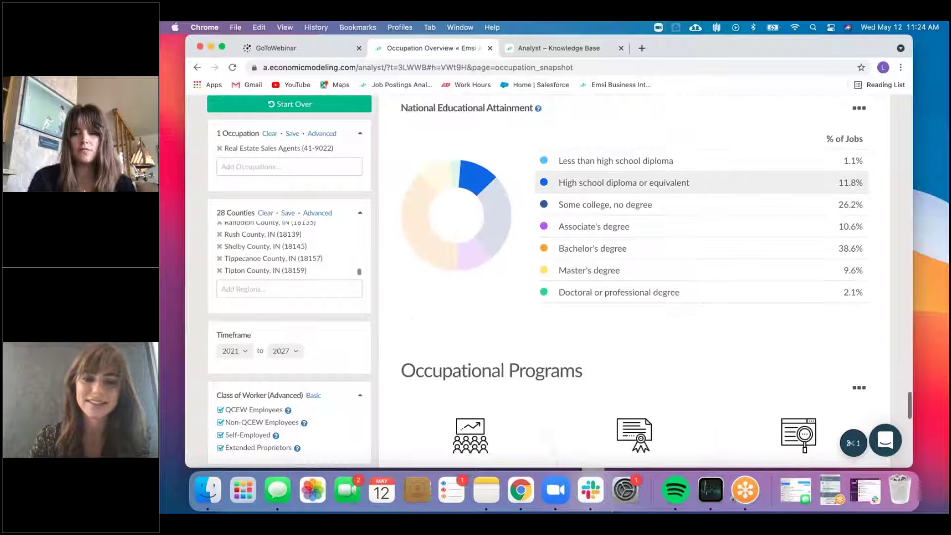
scroll(634, 285, "down", 3)
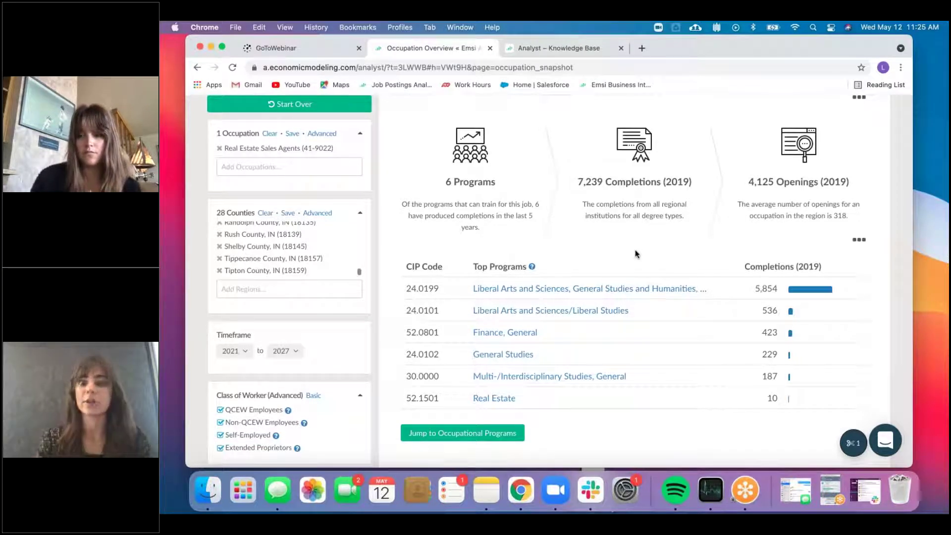
scroll(610, 265, "down", 3)
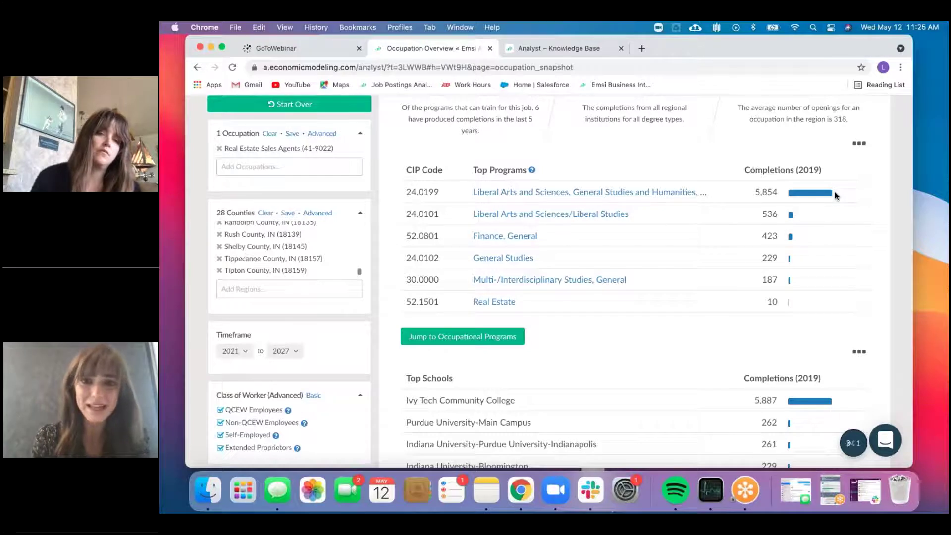
scroll(656, 153, "up", 3)
scroll(655, 153, "down", 1)
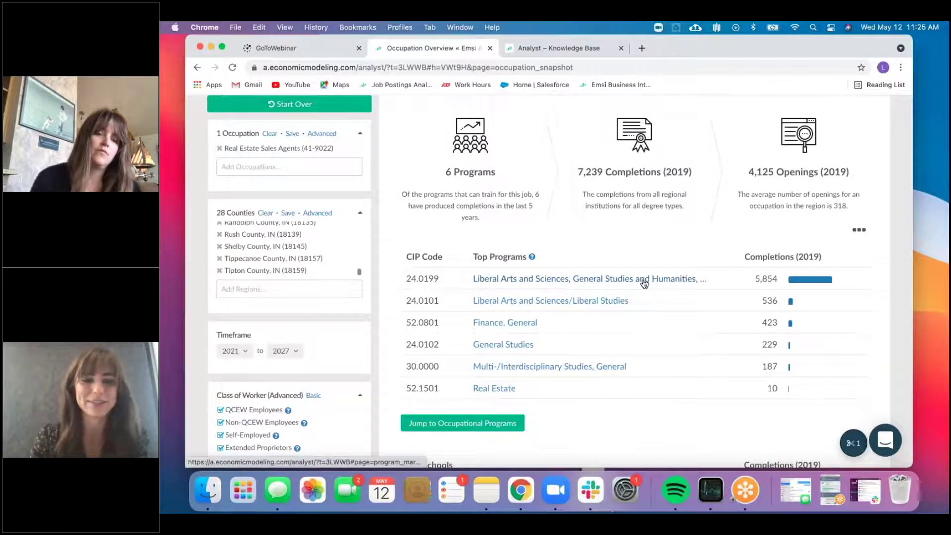
Review the Top Schools table and its 2019 completions at the end of the Occupation Overview
scroll(643, 284, "down", 3)
scroll(644, 283, "down", 3)
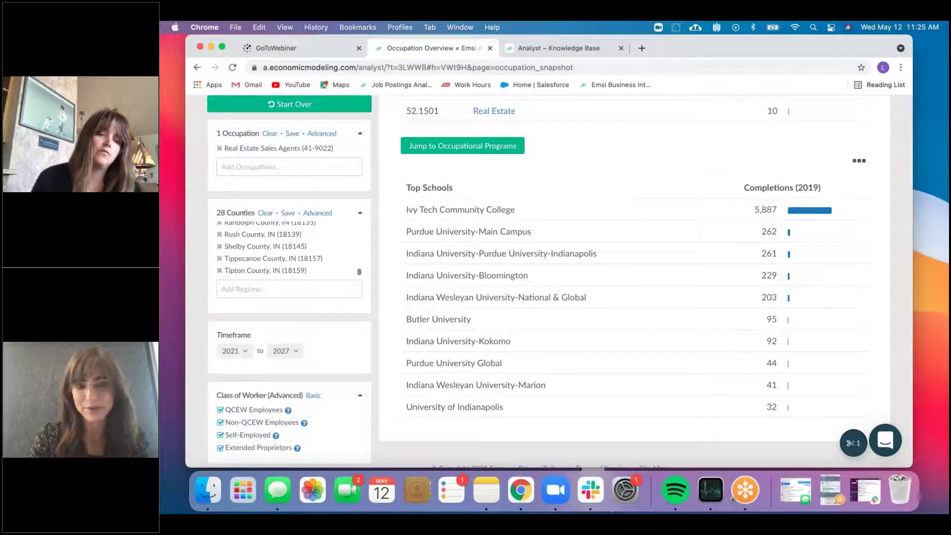
scroll(644, 287, "down", 1)
right_click(643, 287)
key("Escape")
Open the Program Overview for Liberal Arts and Sciences, General Studies and Humanities, Other and review its distance-offered split and Completions by Institution
scroll(644, 152, "up", 2)
scroll(644, 152, "up", 5)
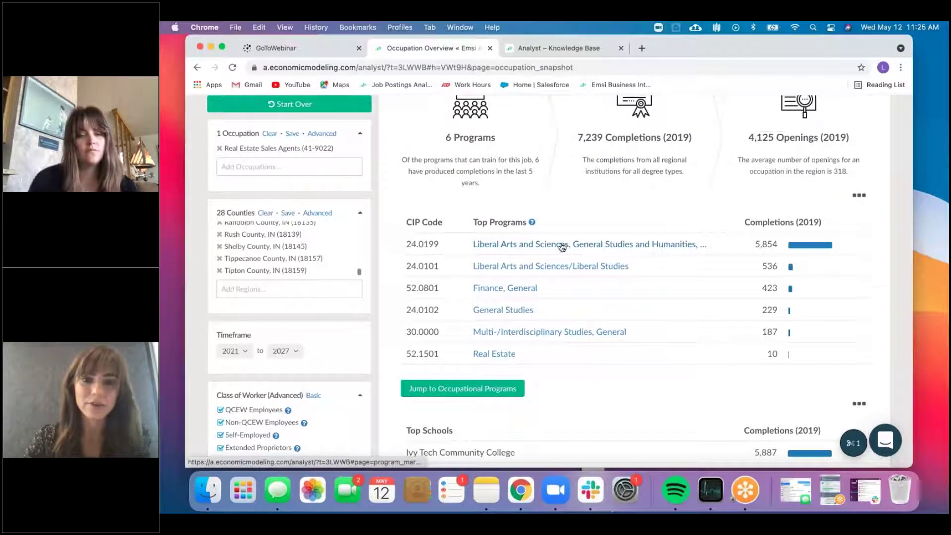
left_click(562, 244)
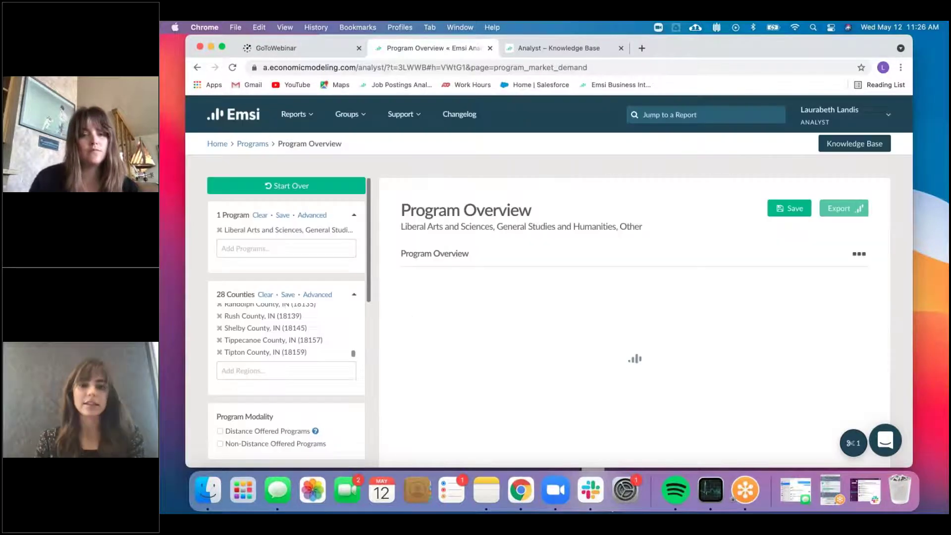
scroll(549, 281, "down", 3)
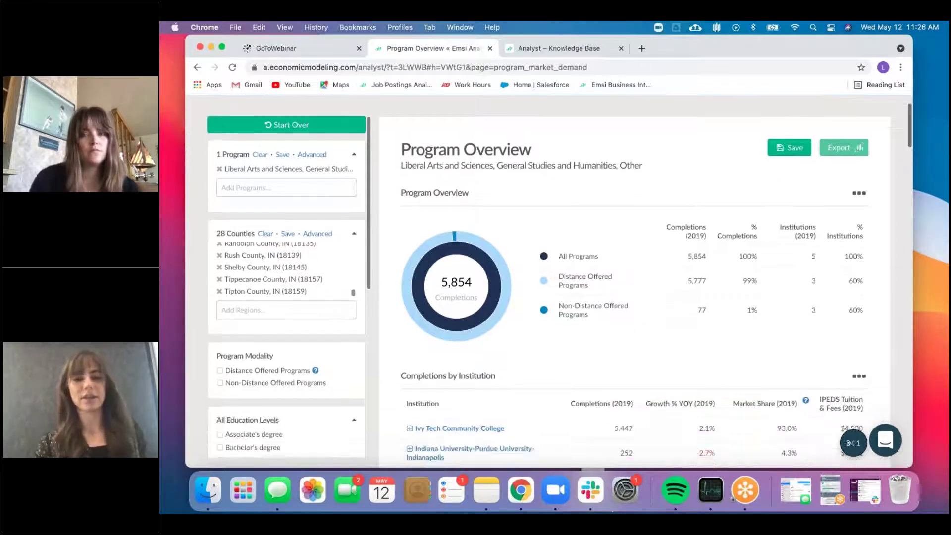
scroll(548, 298, "down", 2)
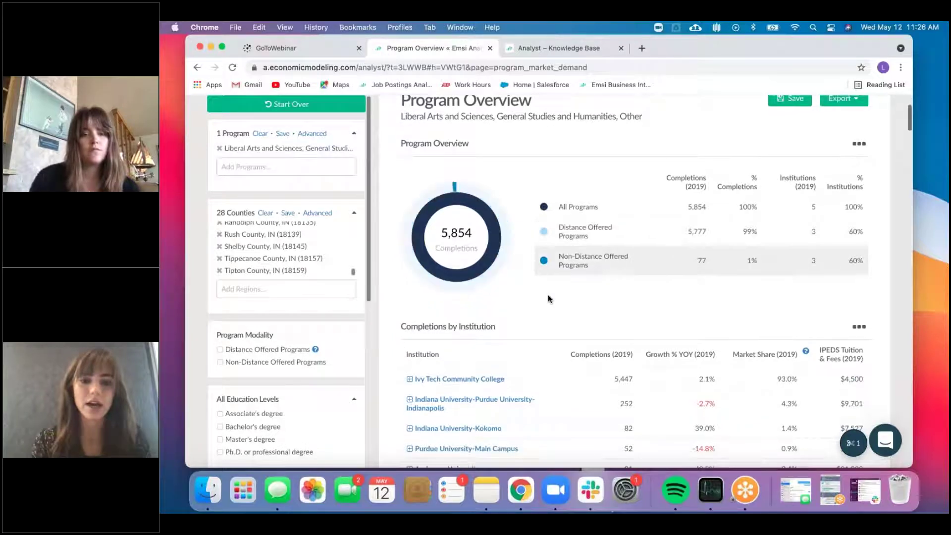
scroll(548, 296, "up", 2)
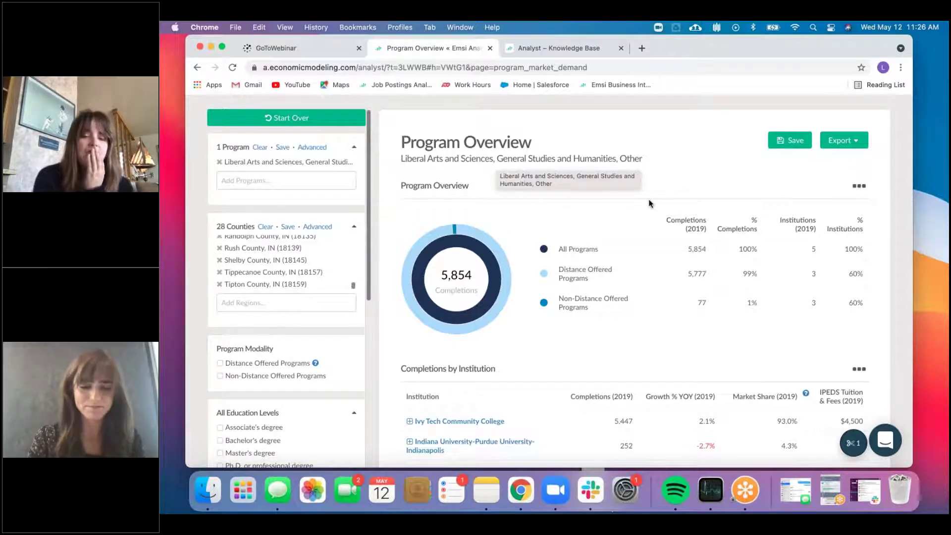
scroll(589, 239, "down", 5)
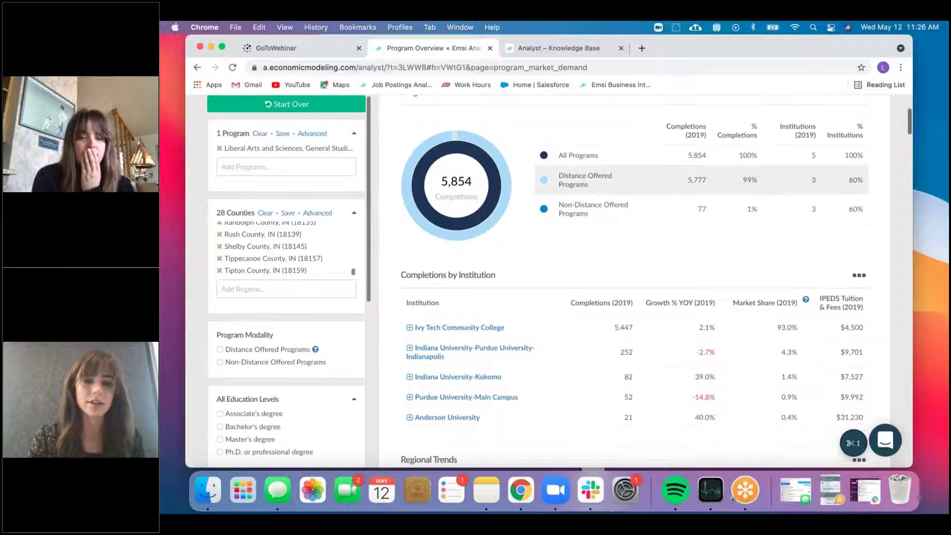
scroll(589, 239, "up", 3)
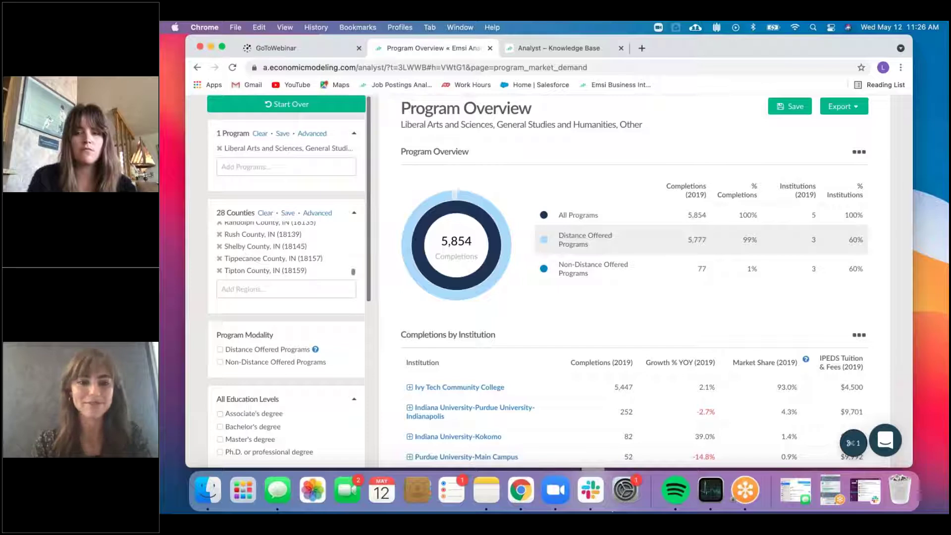
Return to the home page and reopen the Occupation Overview from the popular occupation reports
scroll(640, 281, "up", 3)
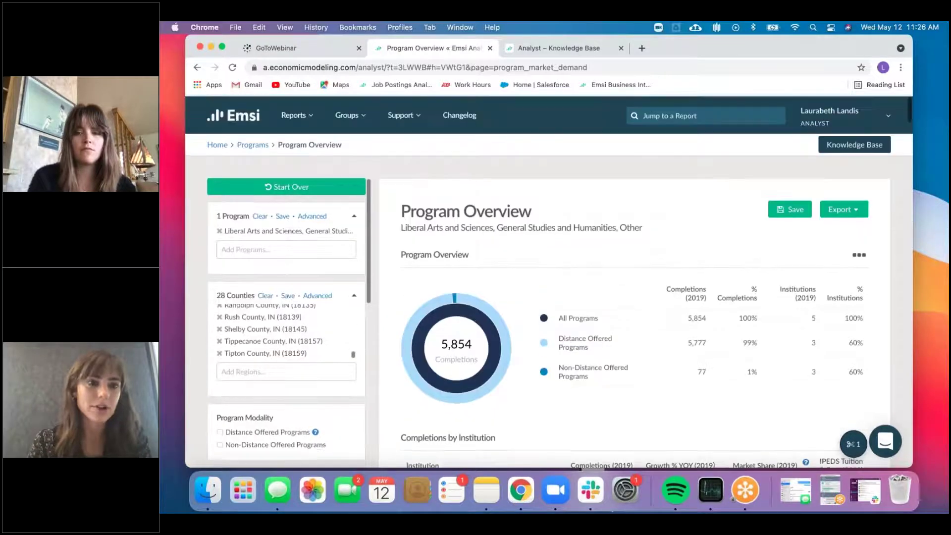
left_click(217, 144)
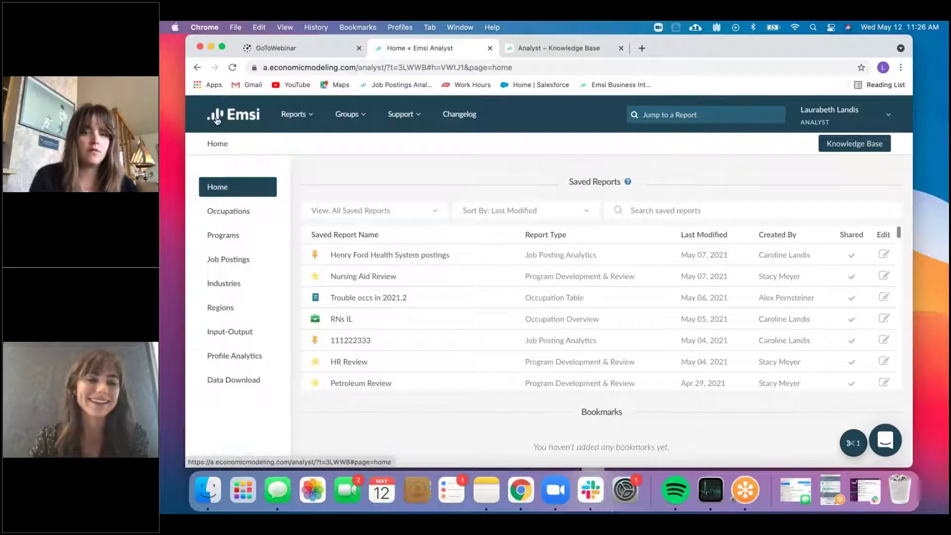
left_click(232, 218)
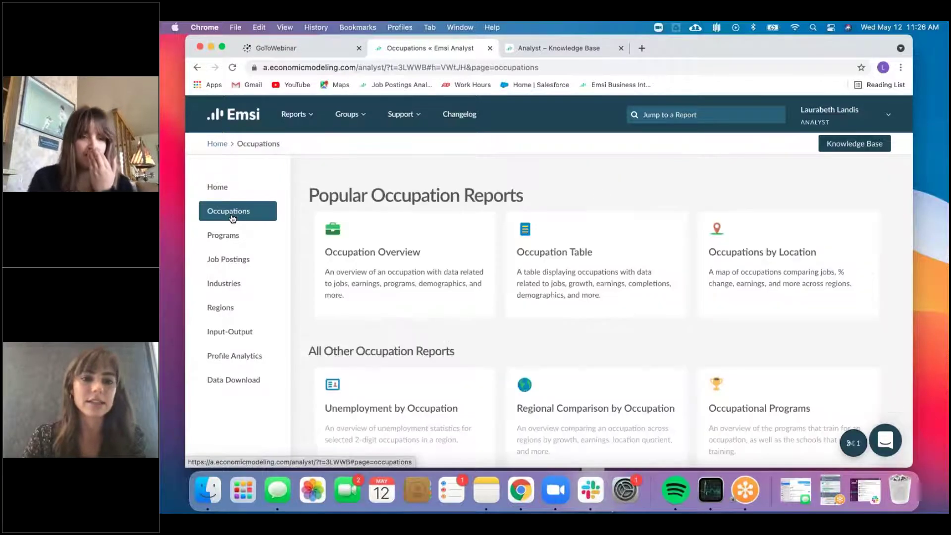
left_click(371, 254)
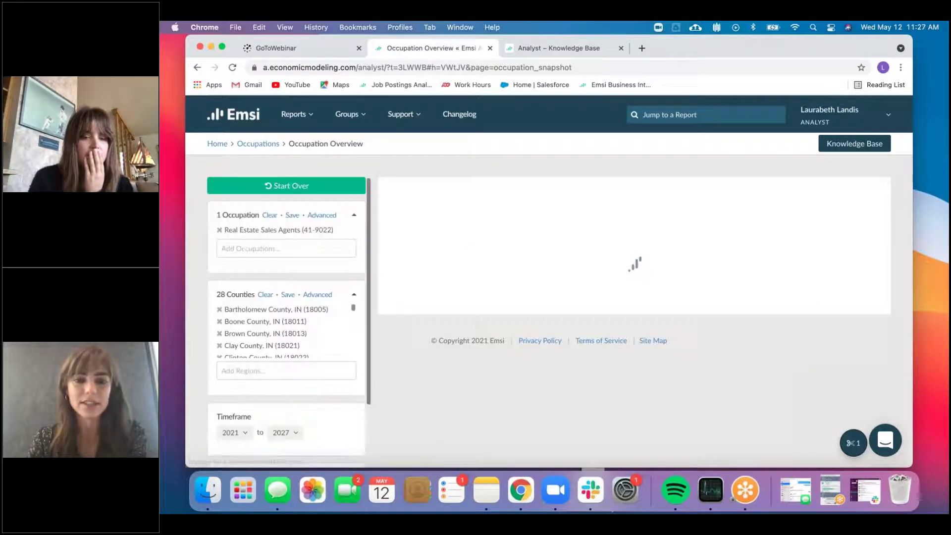
Show the image download and export removal options for the Executive Summary gauges and the Jobs employment chart
scroll(633, 371, "down", 3)
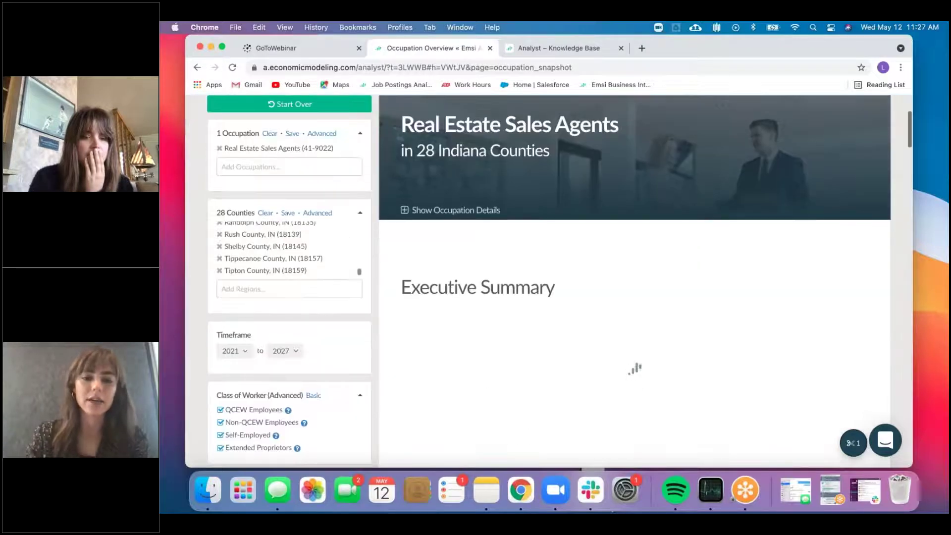
scroll(633, 372, "down", 2)
scroll(635, 283, "down", 2)
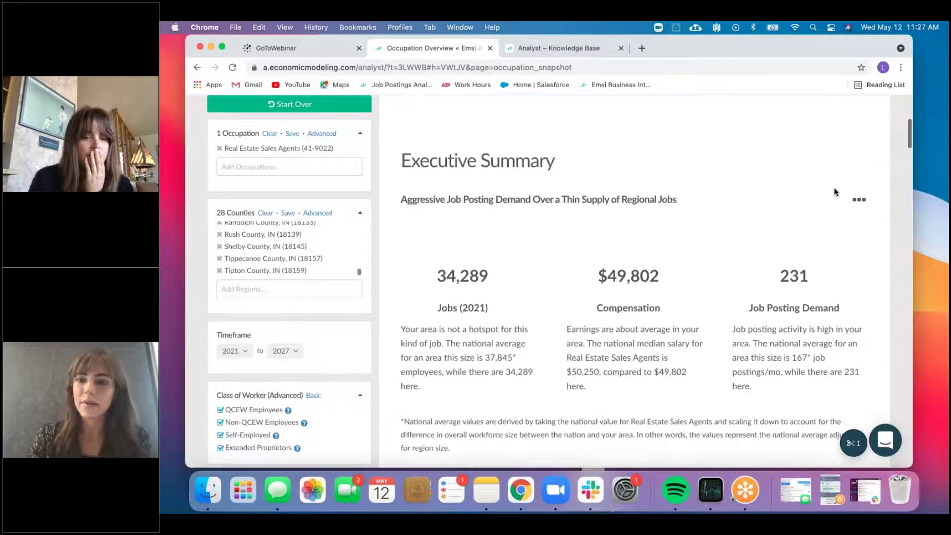
left_click(865, 203)
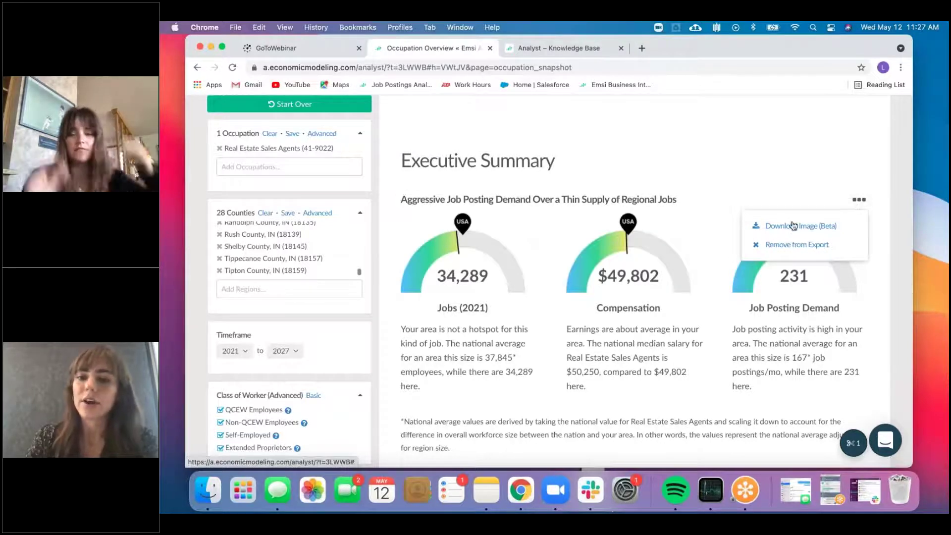
scroll(832, 247, "down", 3)
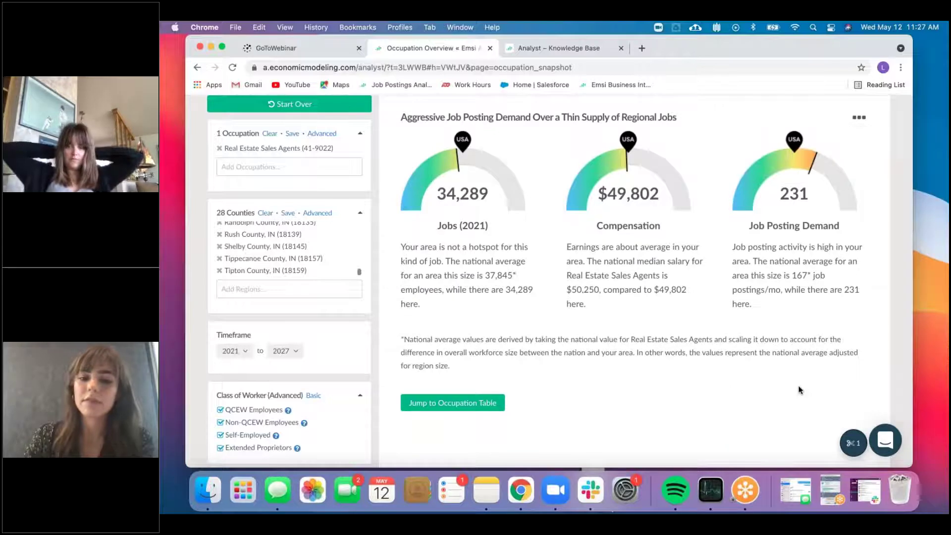
scroll(799, 390, "down", 10)
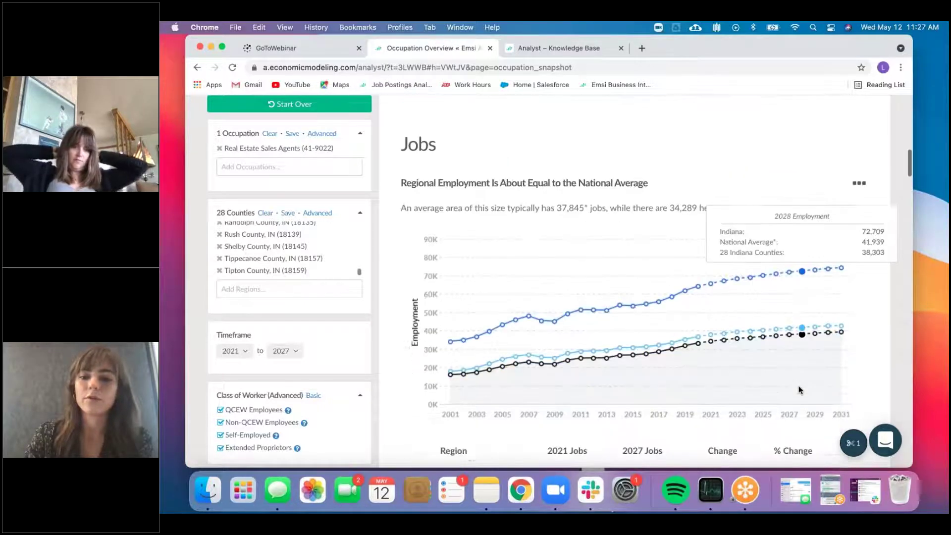
left_click(859, 177)
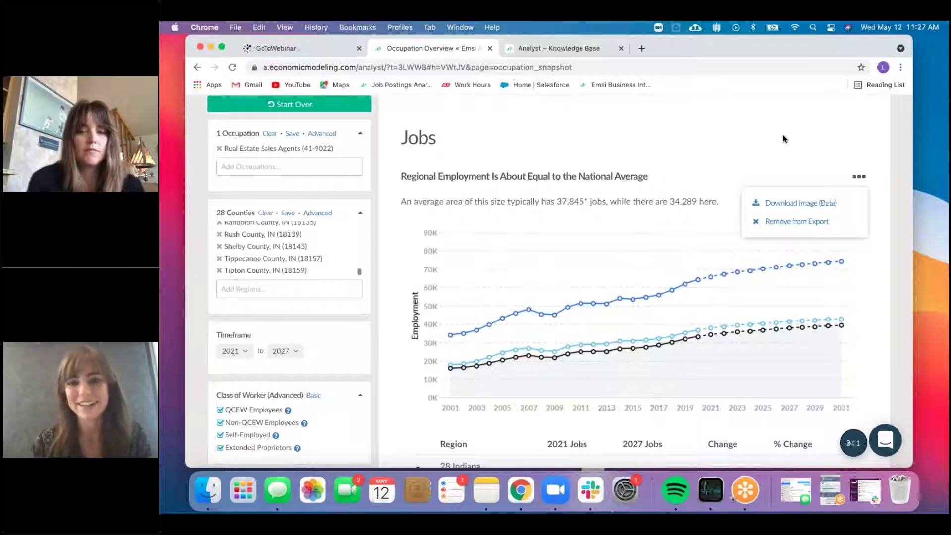
Look over the Regional Breakdown of jobs by county and return to the home page
scroll(634, 312, "down", 5)
scroll(634, 282, "down", 5)
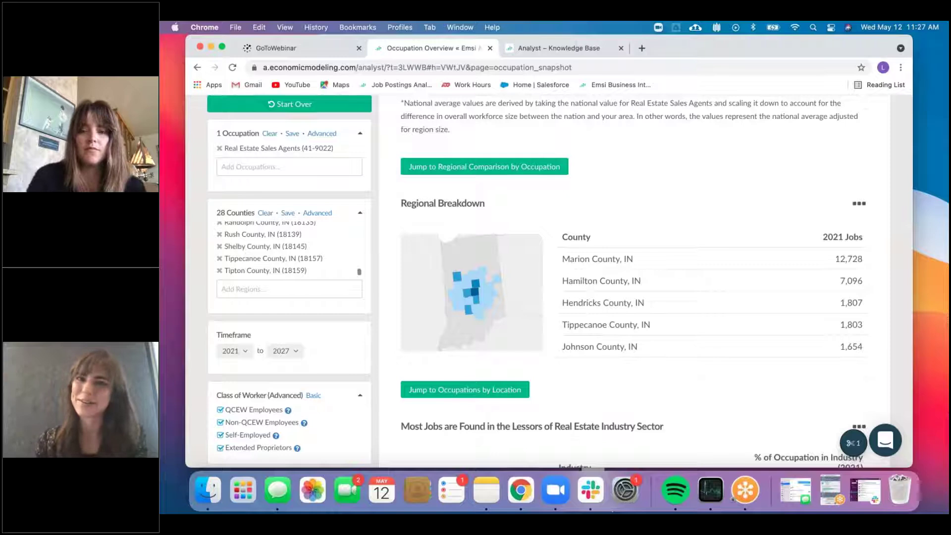
scroll(634, 282, "up", 15)
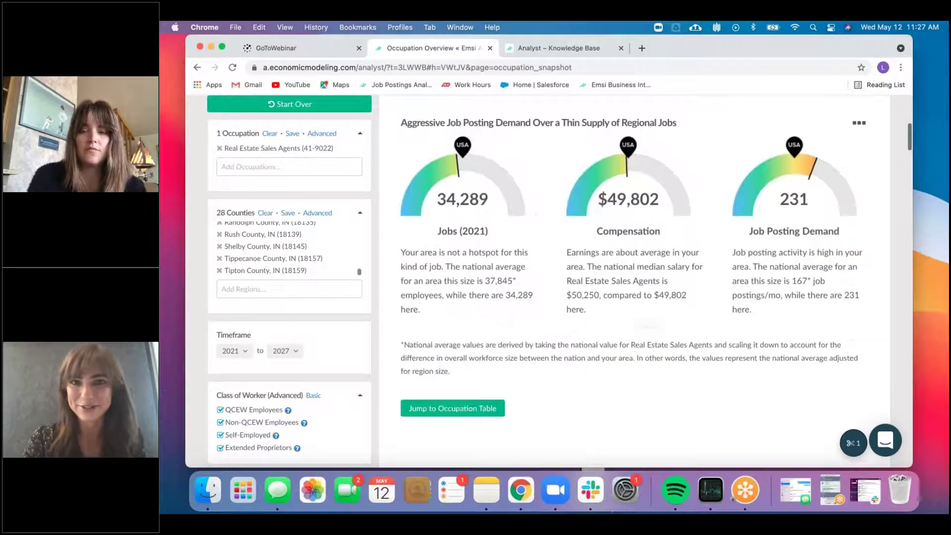
scroll(545, 283, "up", 2)
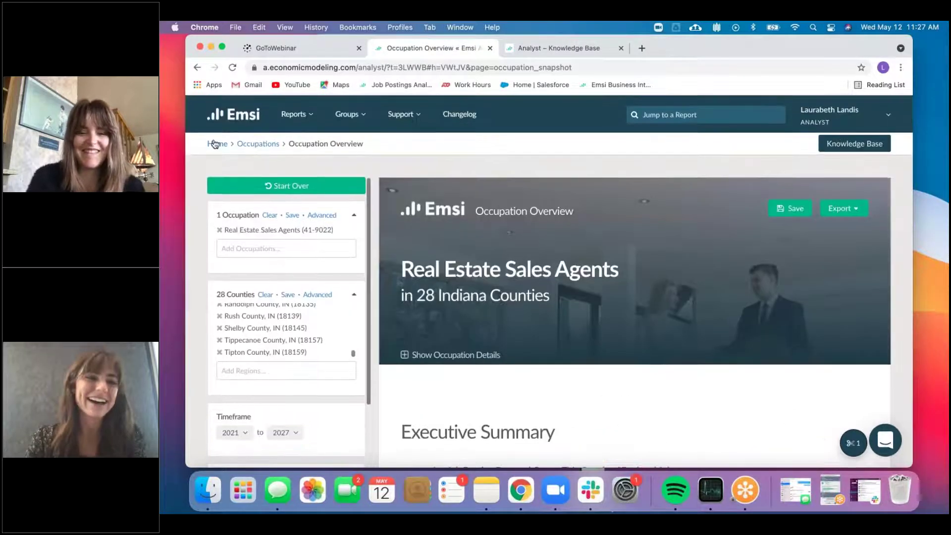
left_click(216, 144)
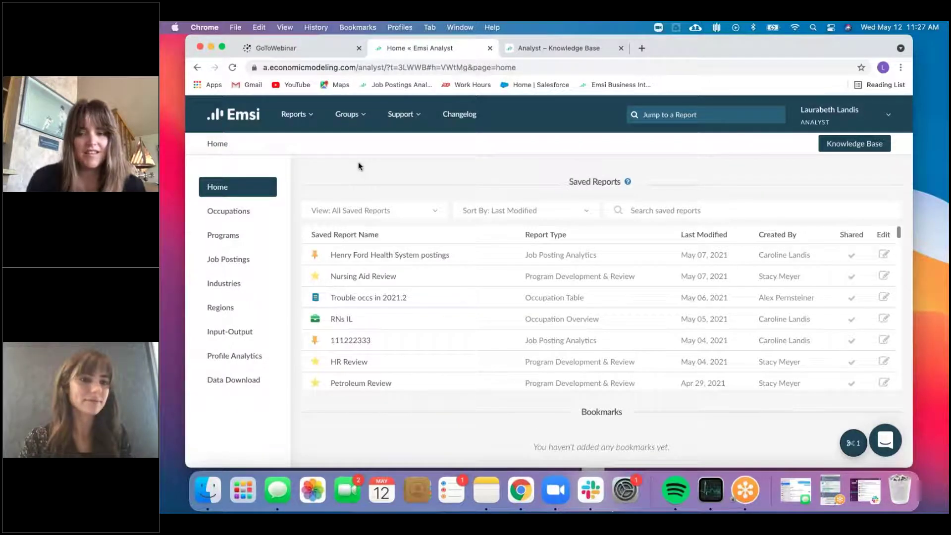
Shift the browser window sideways on the Occupations reports page and go back to the home page
left_click(246, 219)
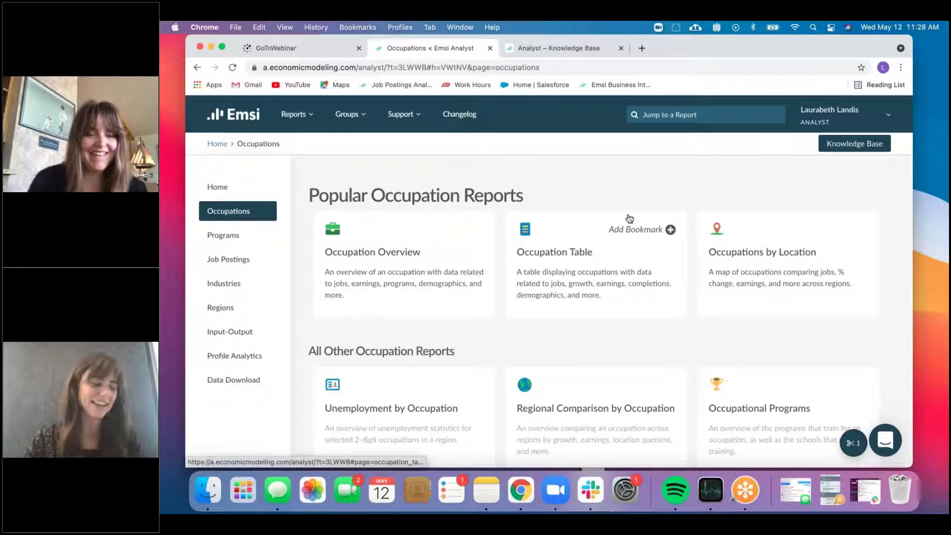
left_click_drag(673, 44, 793, 26)
left_click(293, 187)
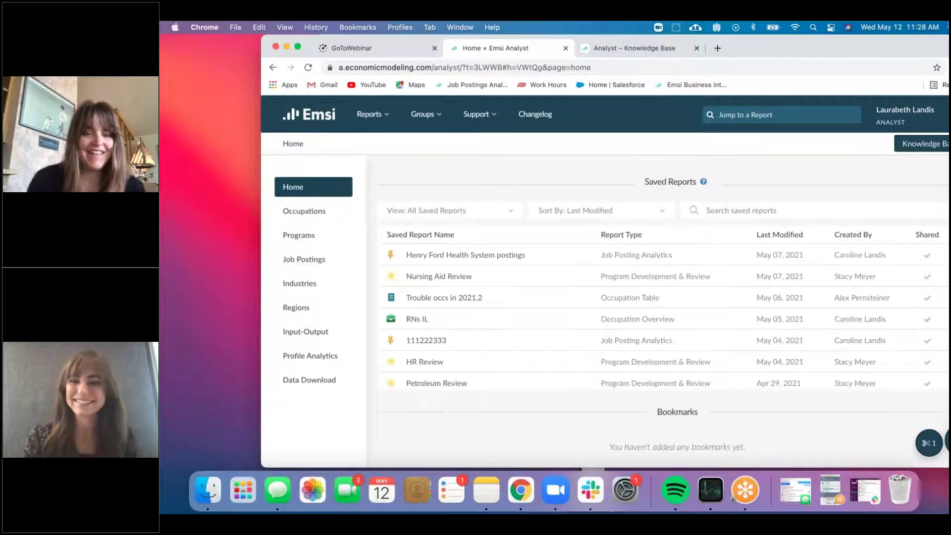
Move the browser window aside and minimize it to clear the desktop
left_click_drag(897, 49, 671, 55)
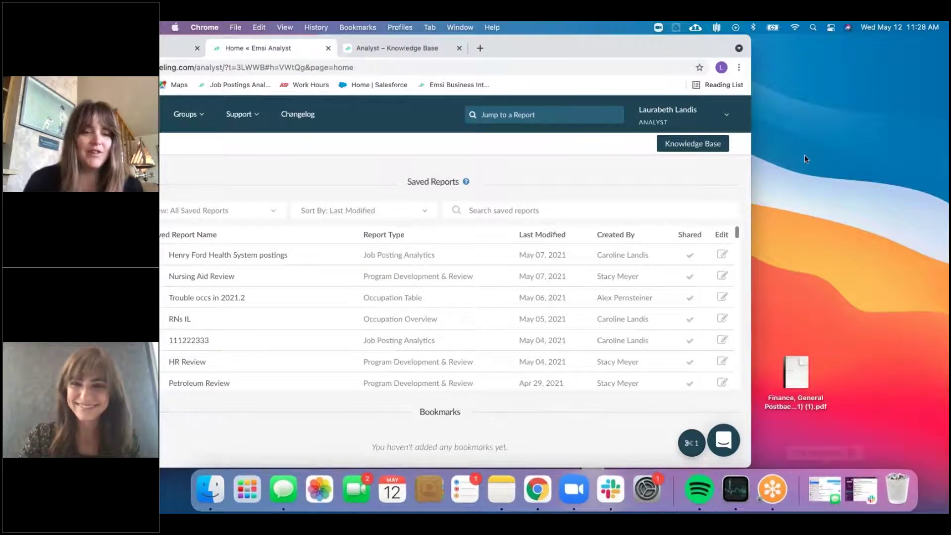
left_click(784, 130)
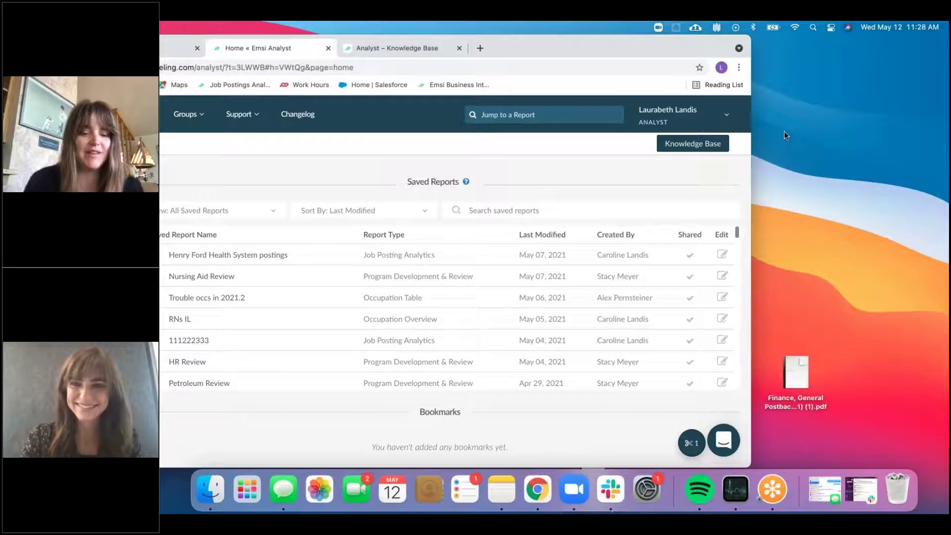
left_click(678, 120)
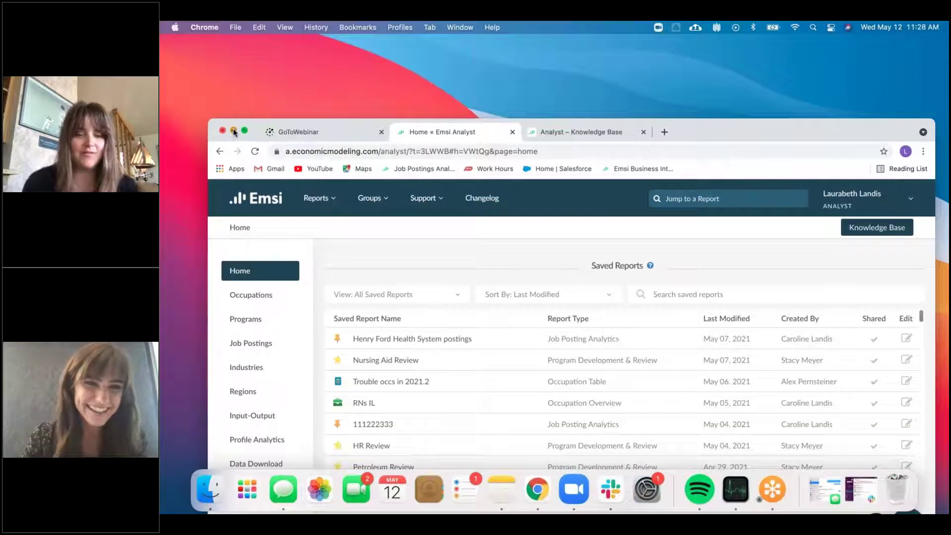
left_click(233, 130)
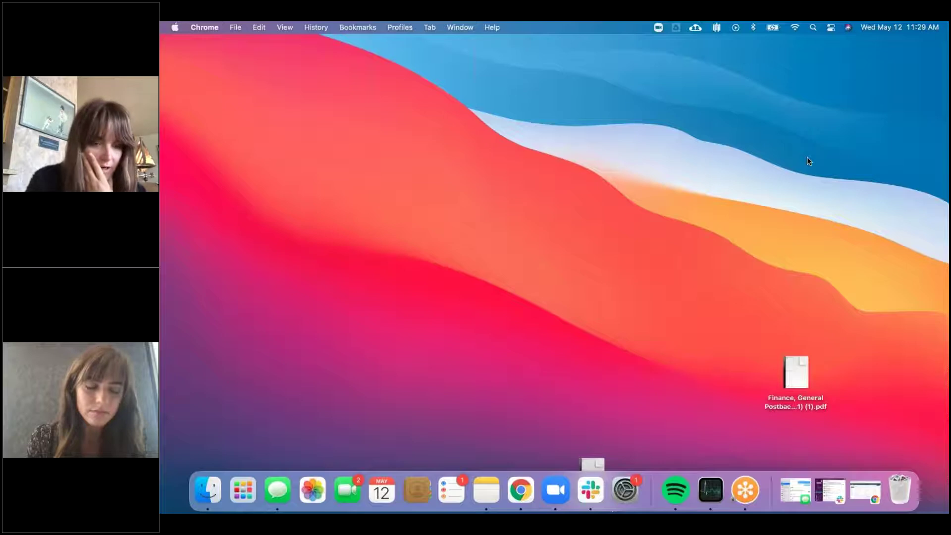
left_click(766, 68)
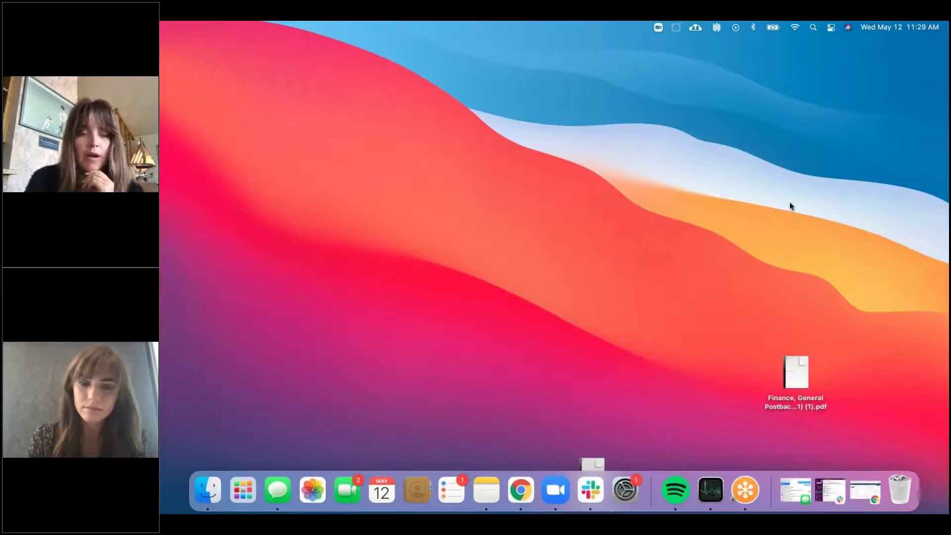
key("XF86AudioRaiseVolume")
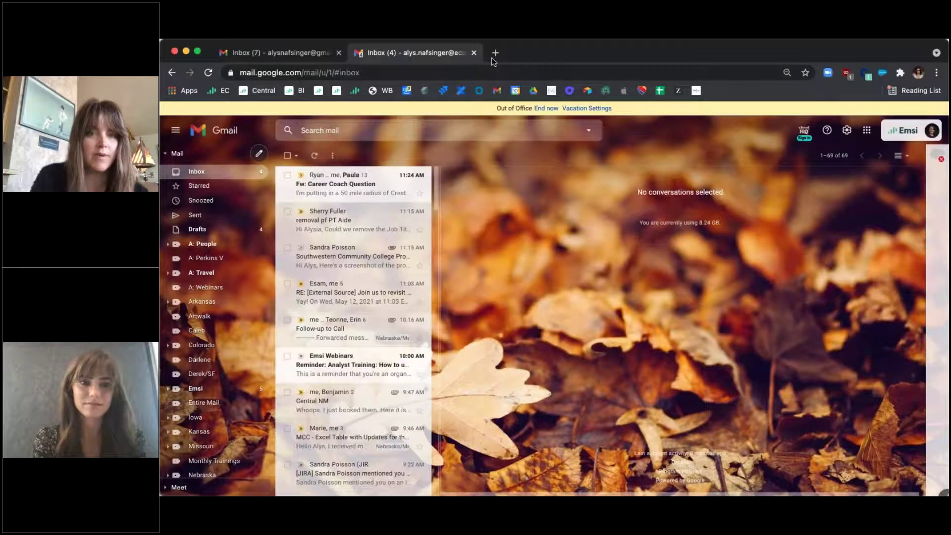
Open economicmodeling.com in a new browser tab and log in to Analyst
left_click(492, 52)
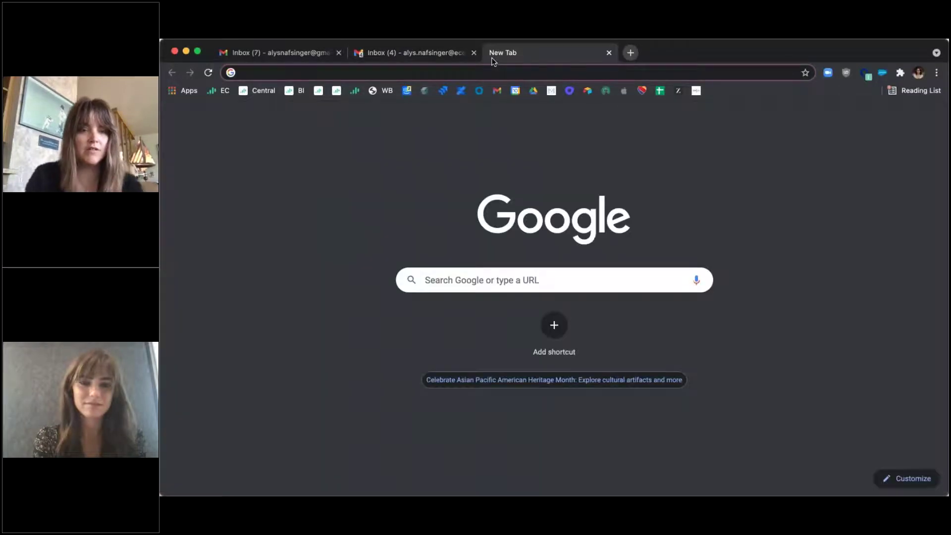
type("eco")
key("Return")
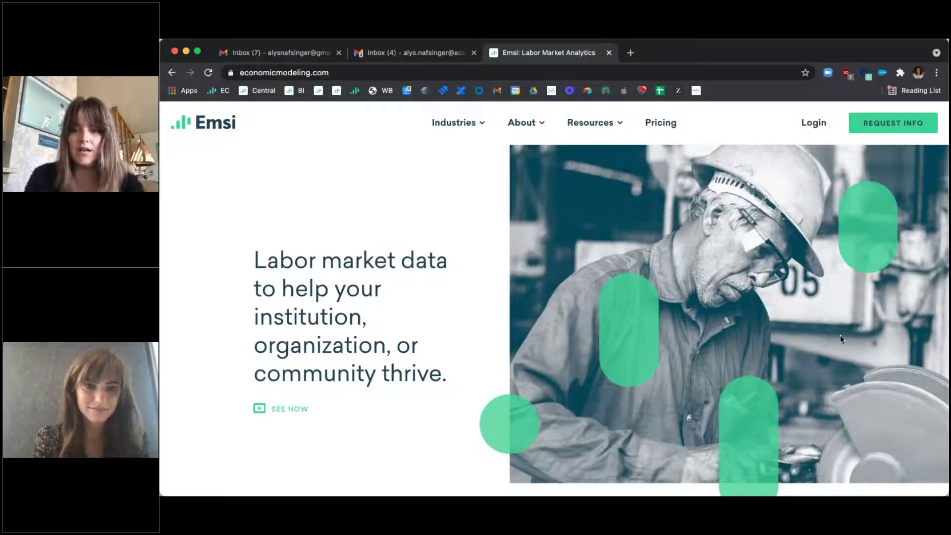
left_click(813, 125)
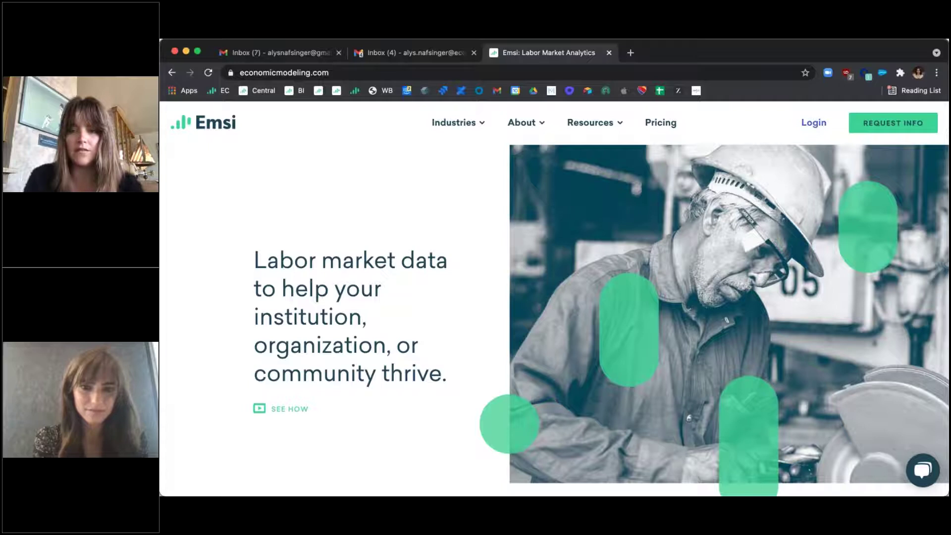
key("Return")
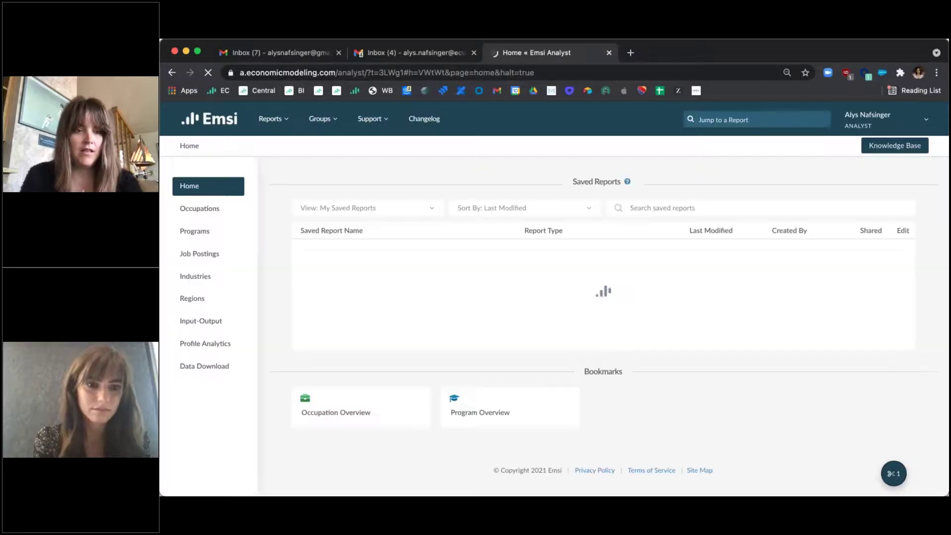
Run an Occupation Overview report for Real Estate Sales Agents (41-9022) with Washington (53) as the region
left_click(210, 210)
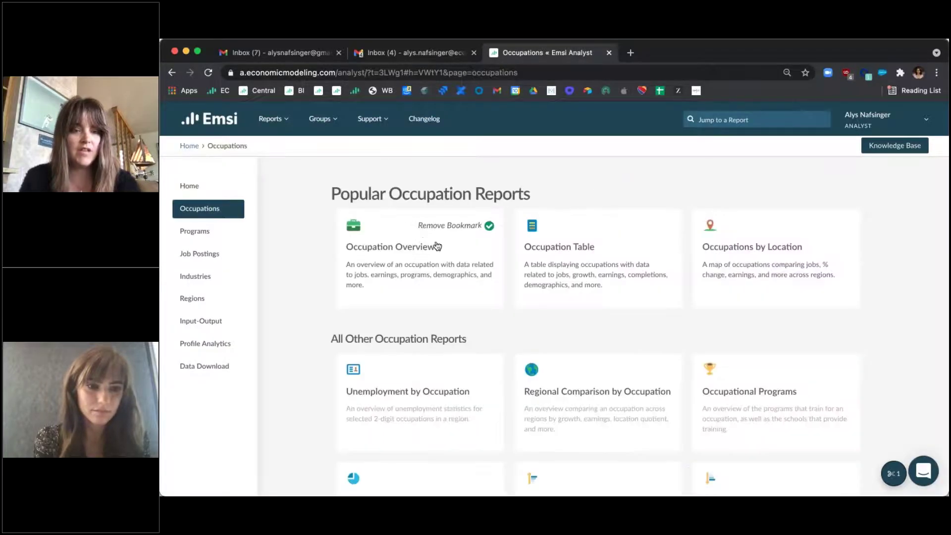
left_click(398, 258)
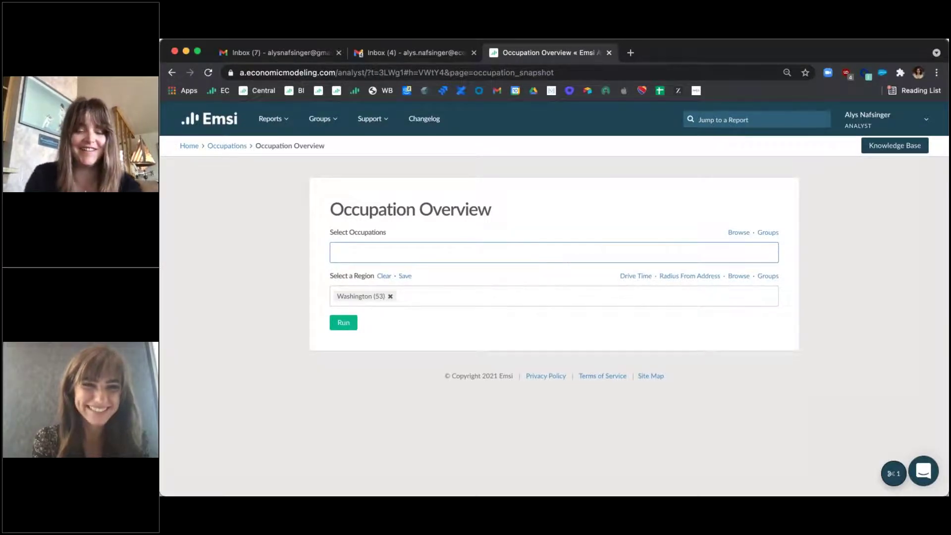
type("re")
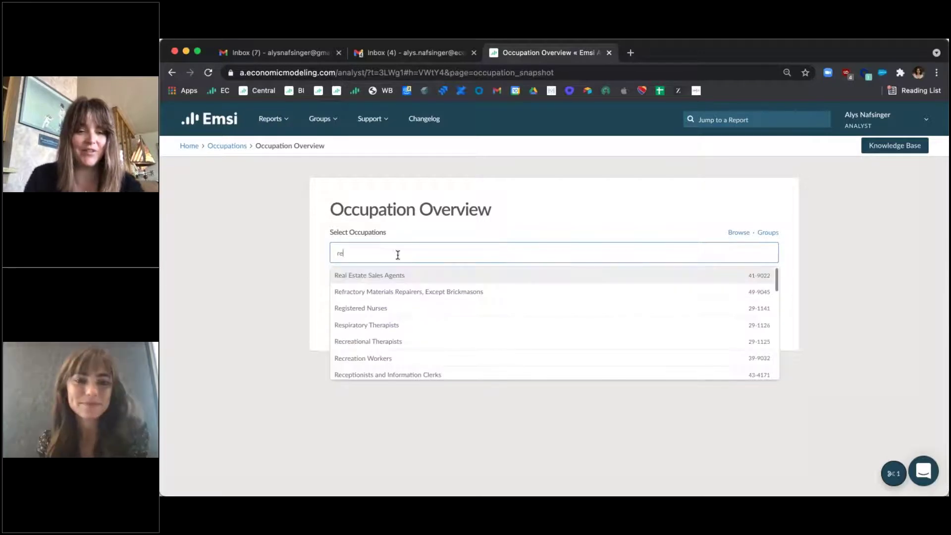
left_click(395, 276)
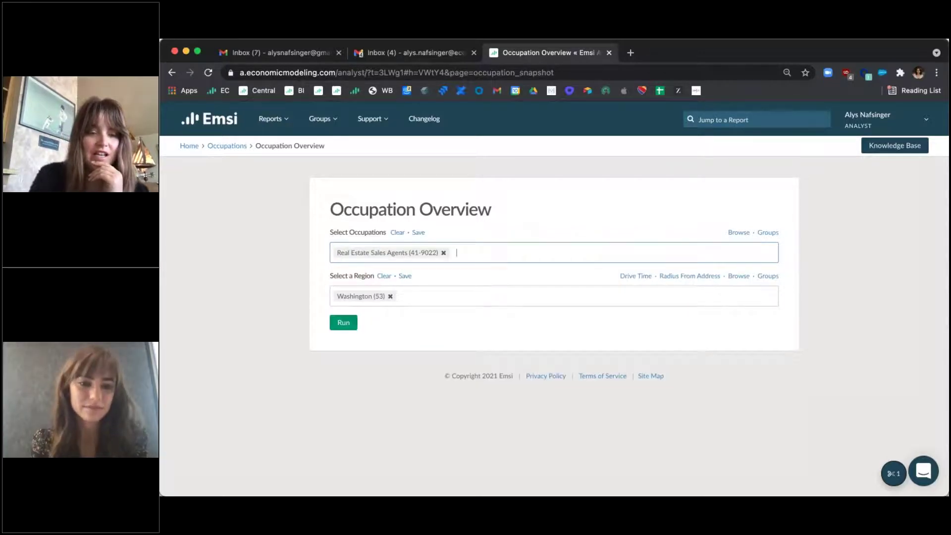
left_click(347, 323)
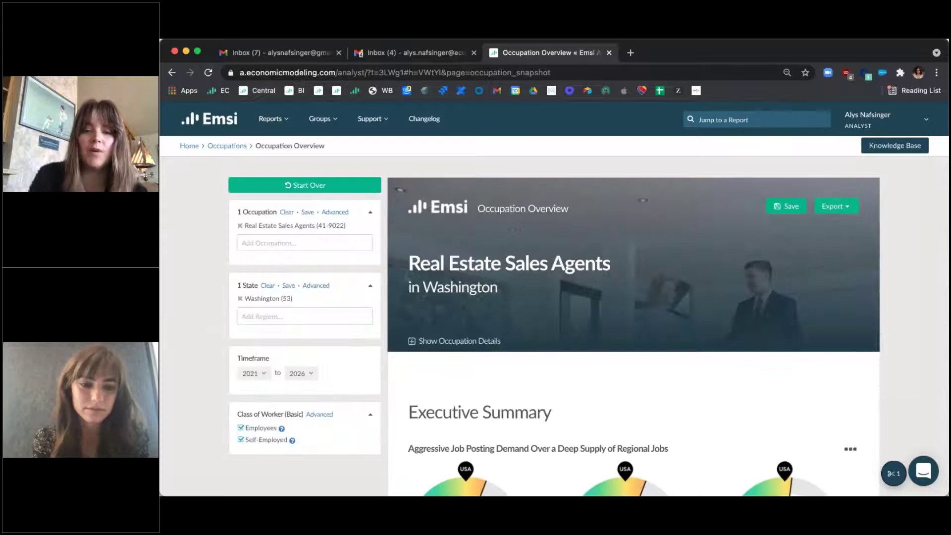
Look through the Washington report from the Executive Summary past Jobs, Job Posting Activity and Demographics to the training programs
scroll(588, 299, "down", 5)
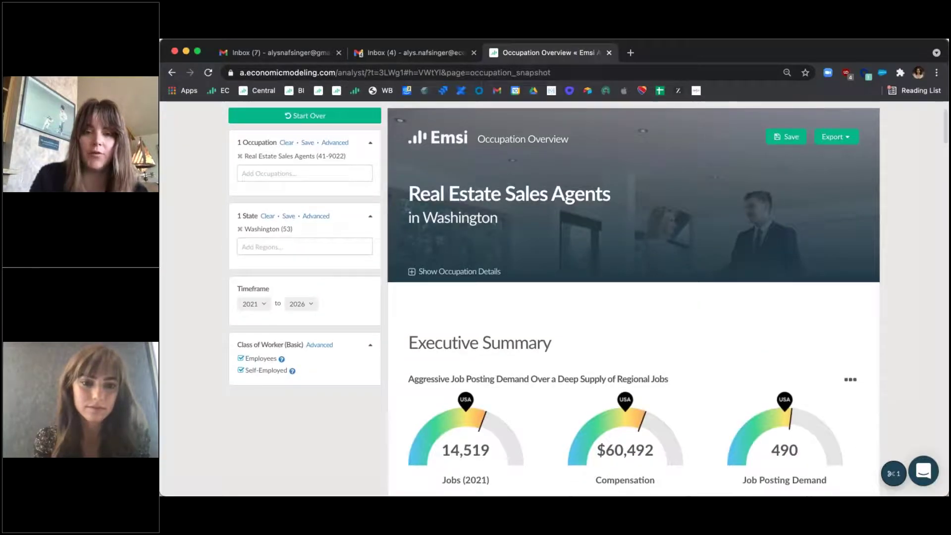
scroll(587, 299, "down", 4)
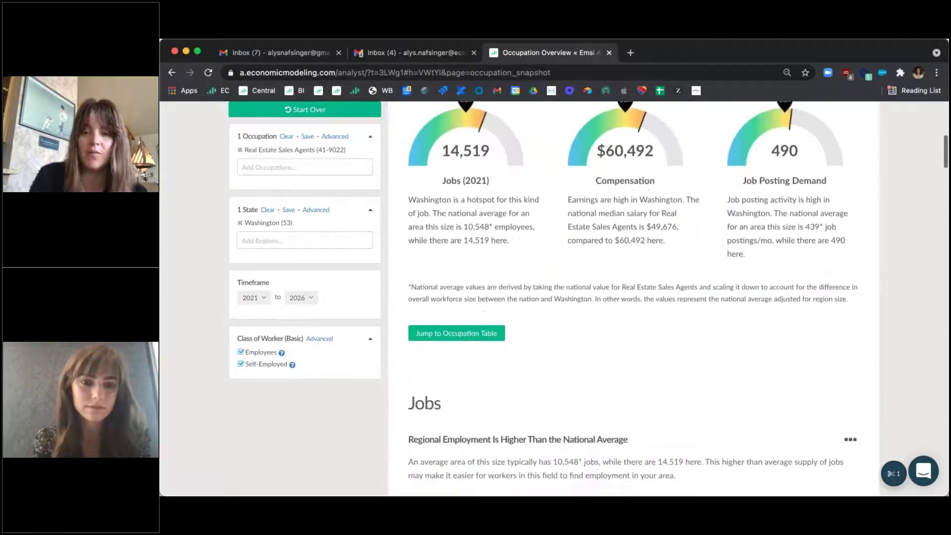
scroll(587, 299, "down", 20)
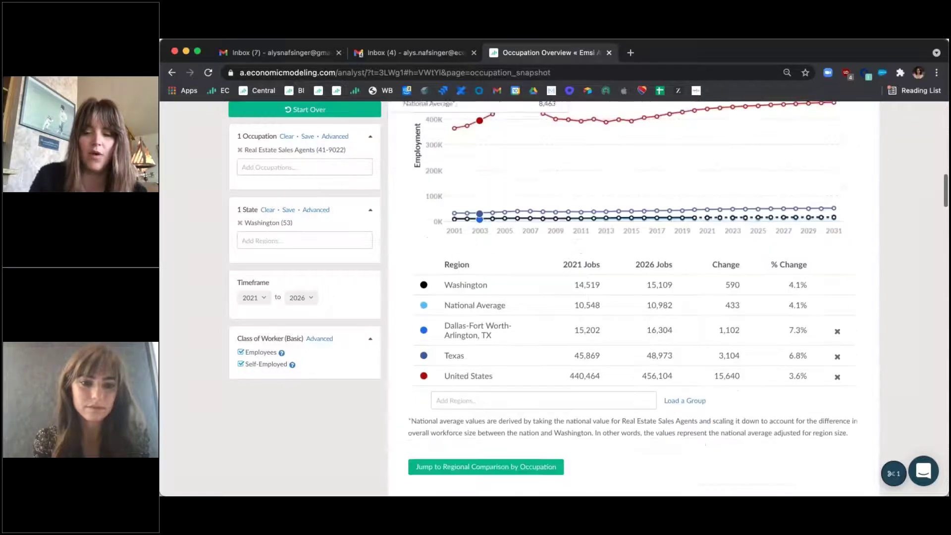
scroll(587, 299, "down", 20)
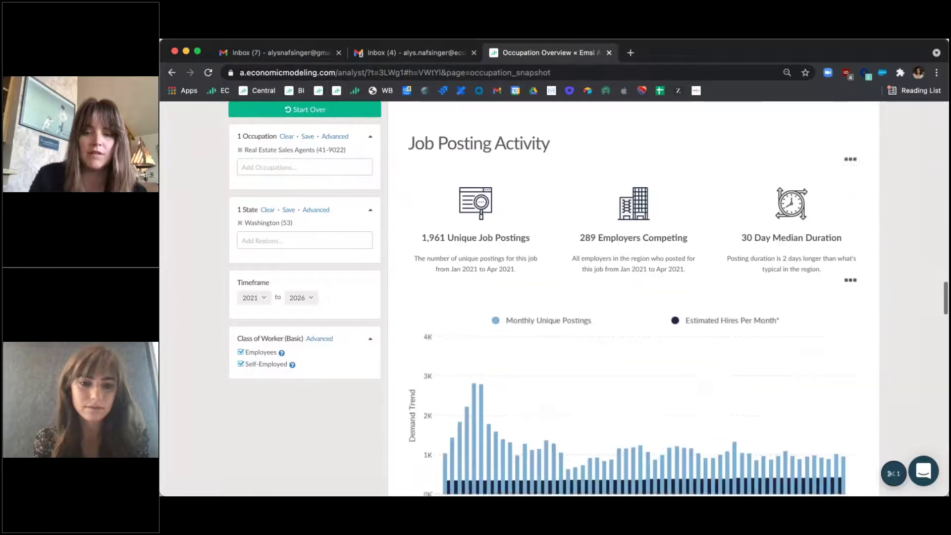
scroll(587, 298, "down", 20)
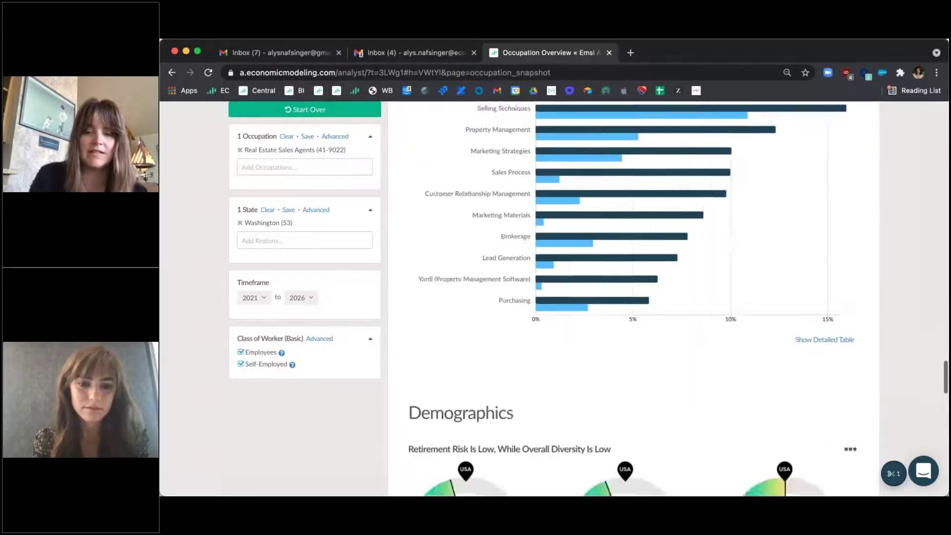
scroll(588, 299, "down", 12)
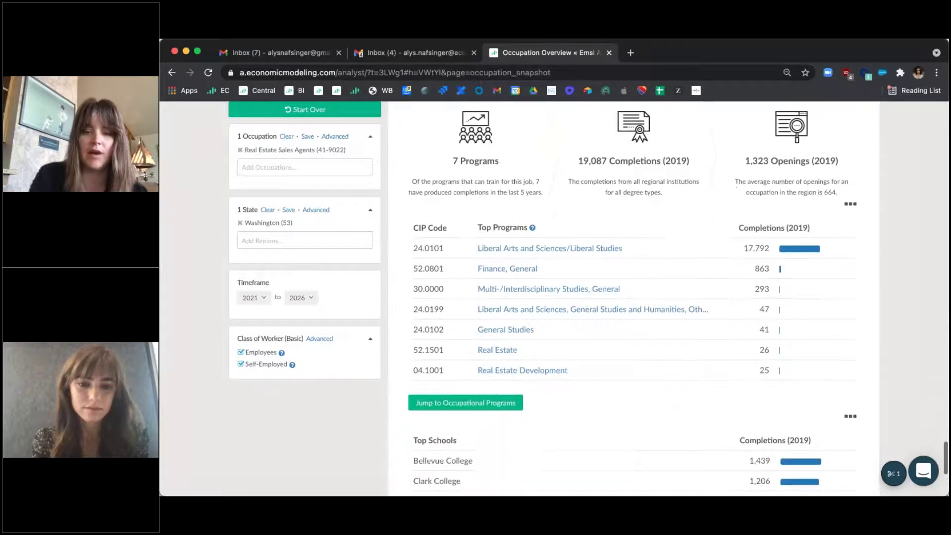
Examine the Top Programs and Top Schools tables with their 2019 completions
scroll(588, 298, "up", 3)
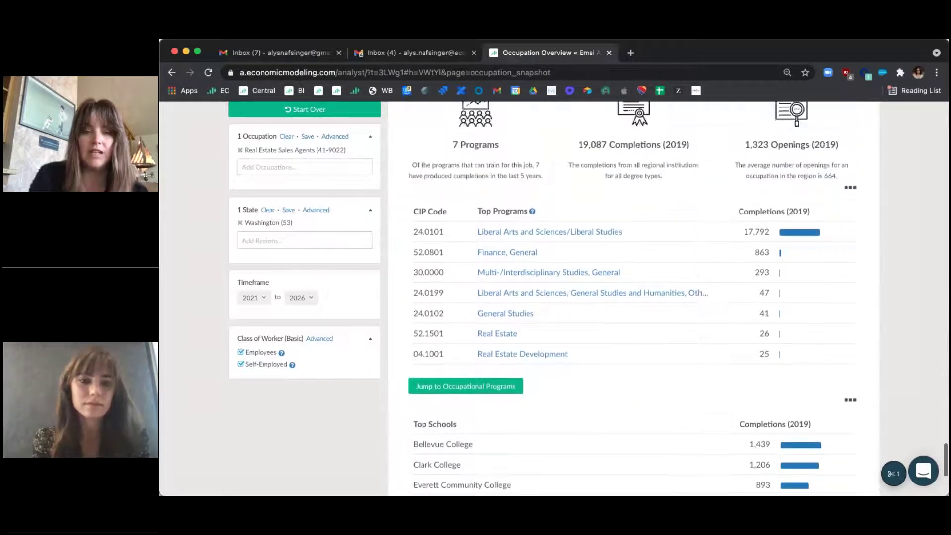
scroll(587, 299, "up", 2)
scroll(587, 299, "down", 3)
scroll(588, 298, "down", 3)
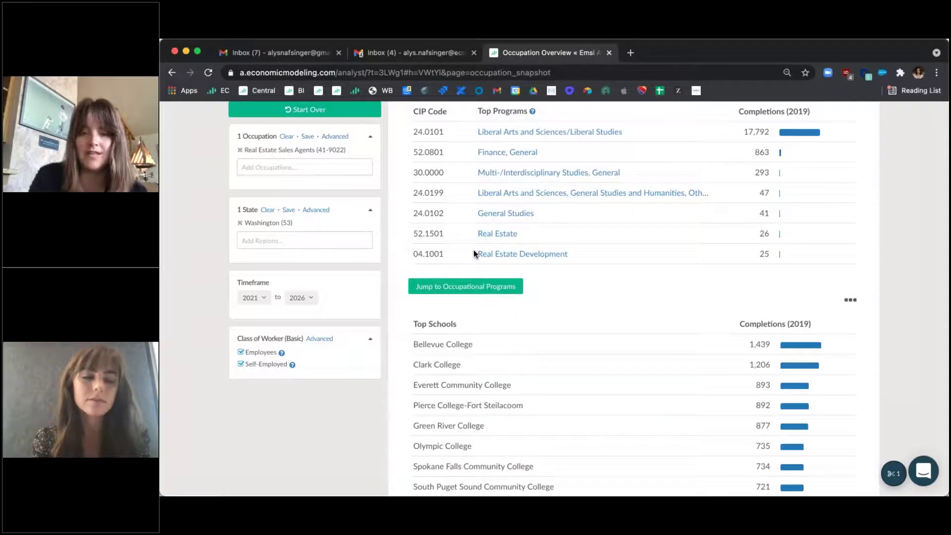
scroll(473, 249, "up", 1)
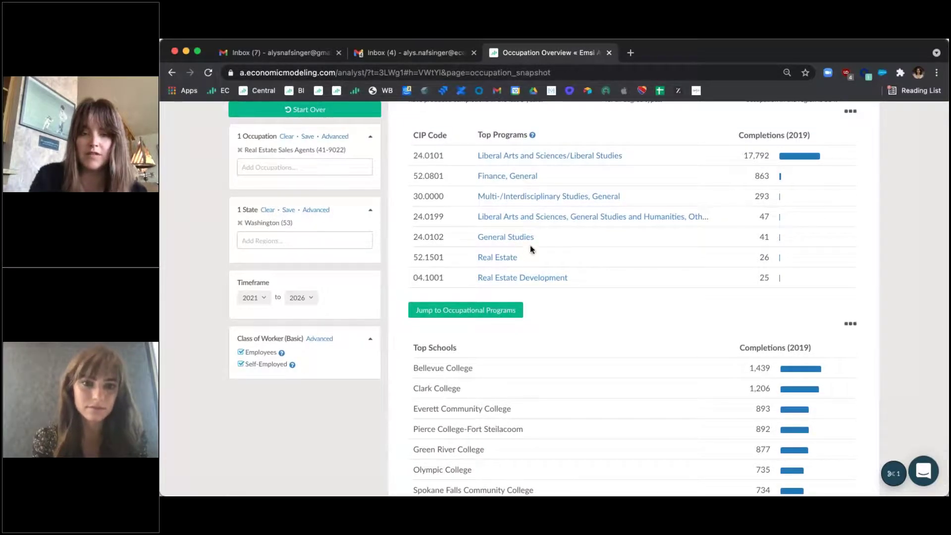
scroll(531, 256, "down", 2)
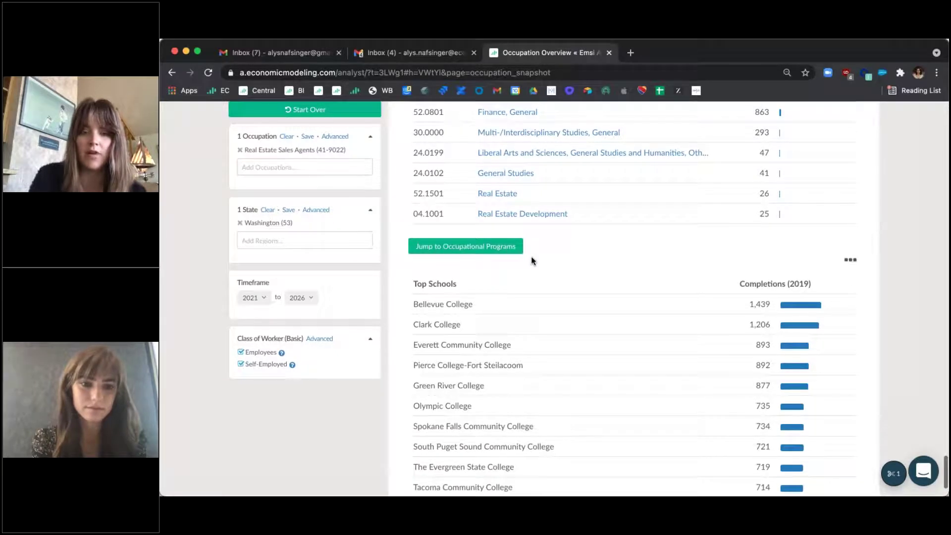
scroll(530, 245, "up", 3)
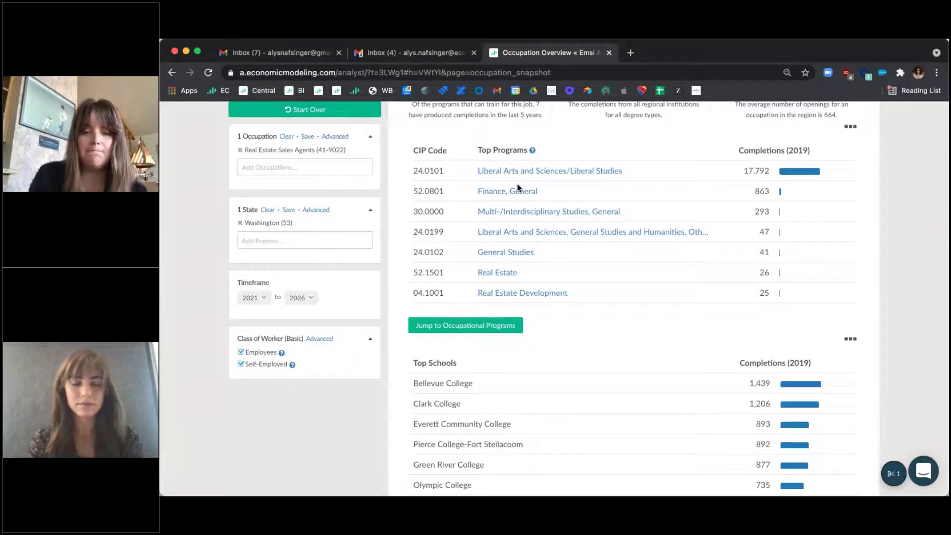
Open the Program Overview for the Real Estate program (52.1501) and review its completions by institution and regional trends
left_click(500, 272)
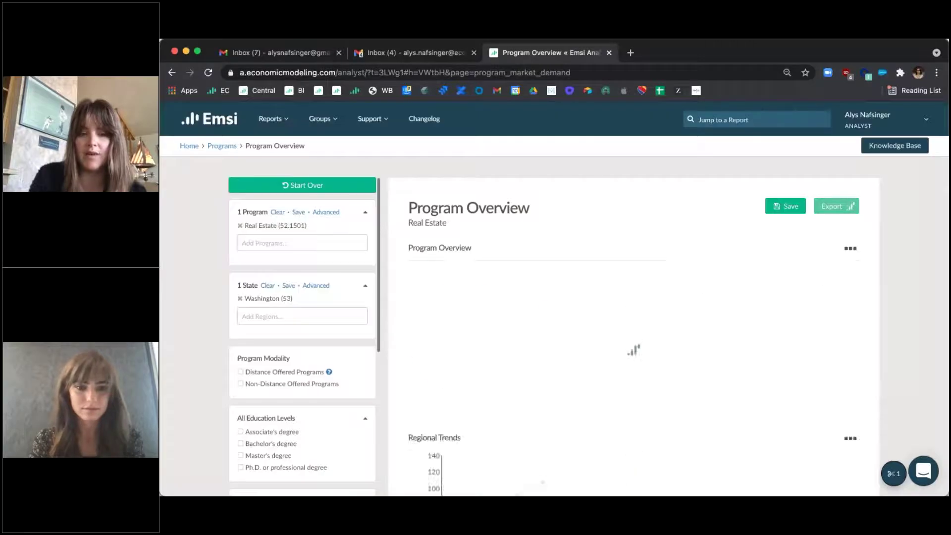
scroll(558, 298, "down", 3)
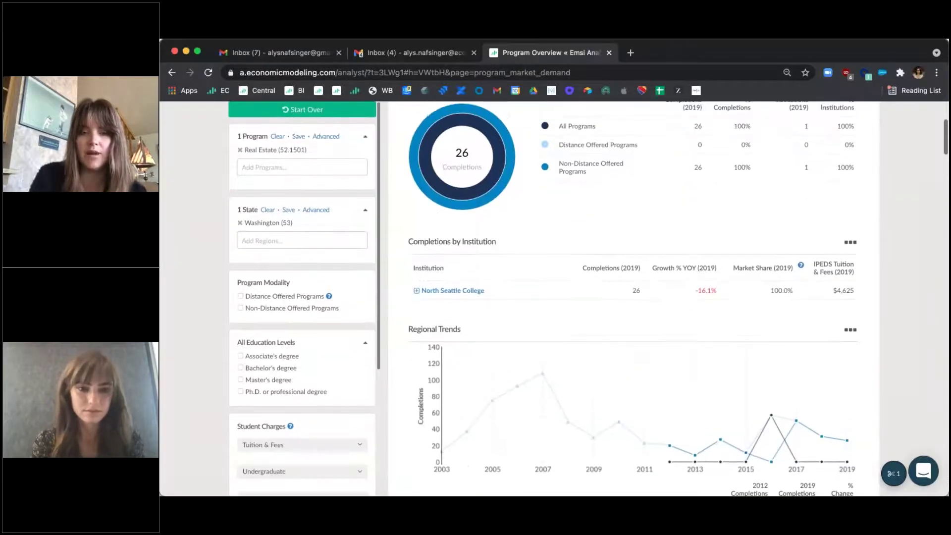
scroll(506, 241, "up", 4)
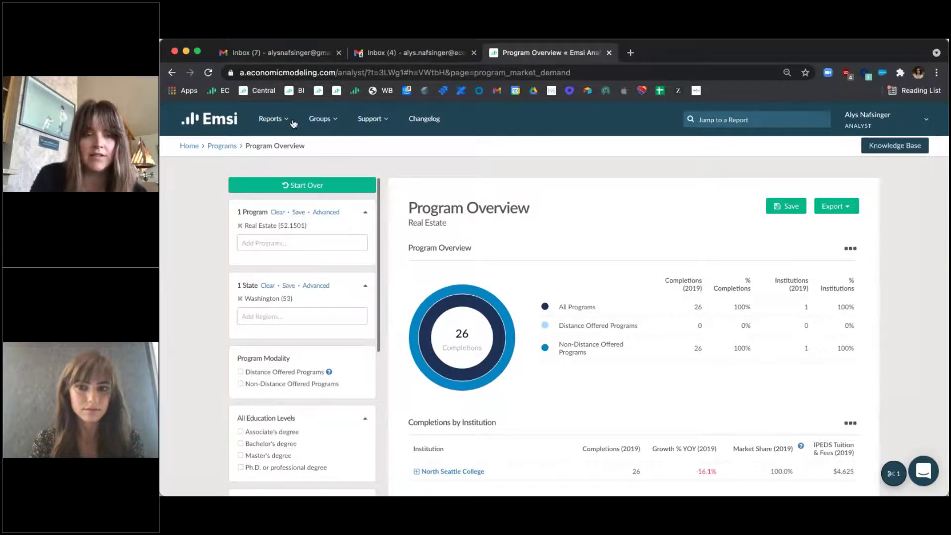
Open the Program to Occupation Mapping and look over the agriculture programs' mapped occupations and the available group types
left_click(336, 119)
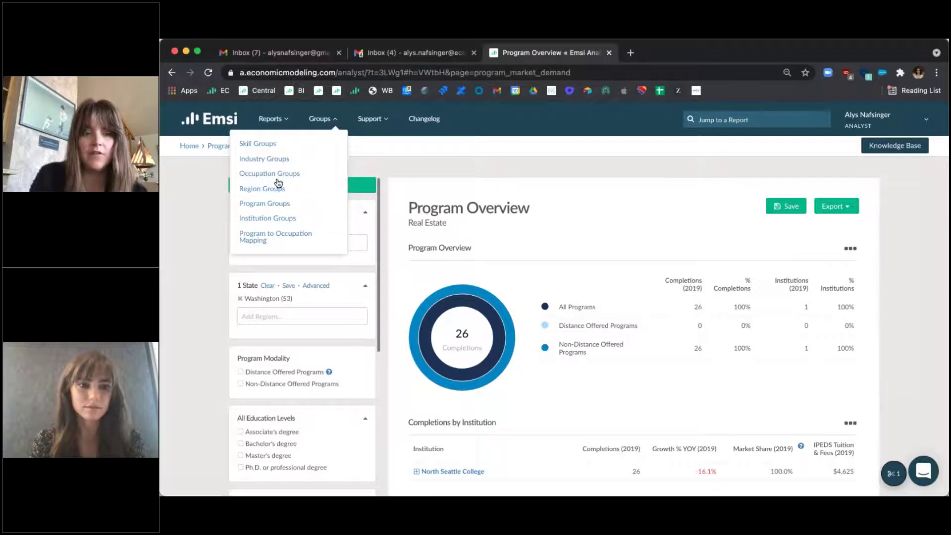
left_click(288, 242)
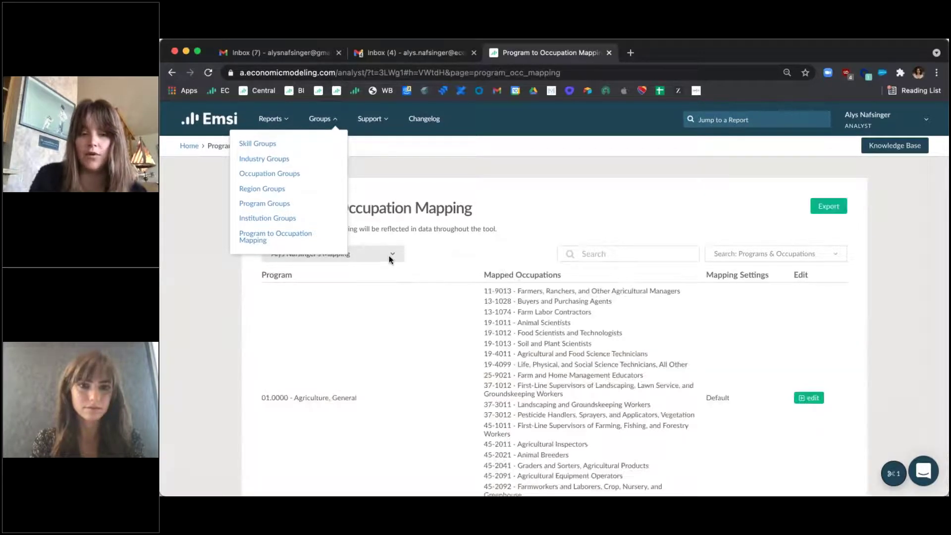
scroll(739, 318, "down", 2)
scroll(738, 318, "down", 2)
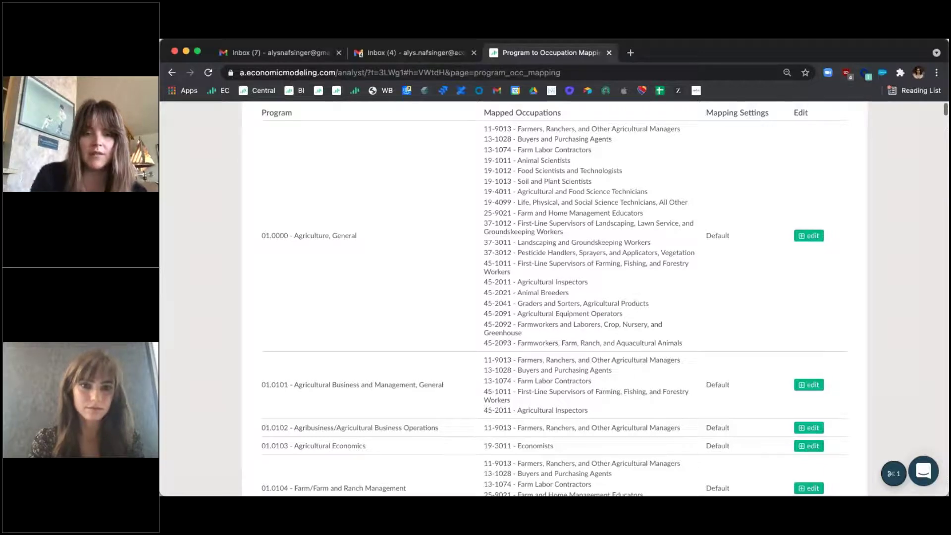
scroll(709, 247, "down", 5)
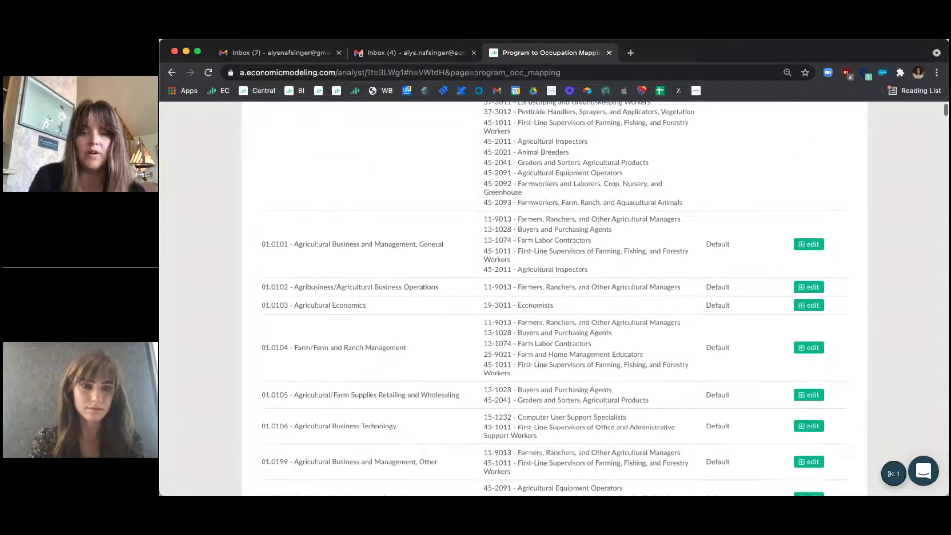
scroll(422, 327, "down", 2)
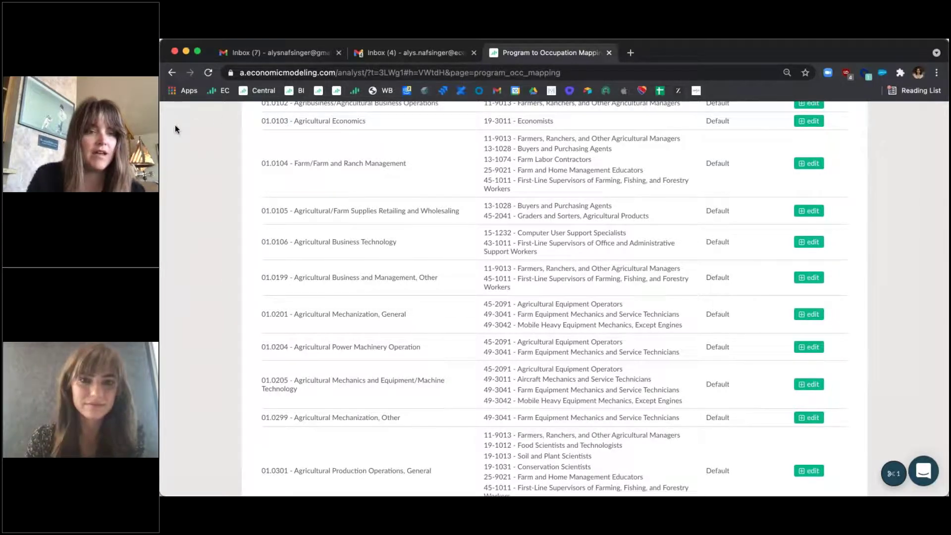
scroll(473, 237, "up", 10)
left_click(320, 119)
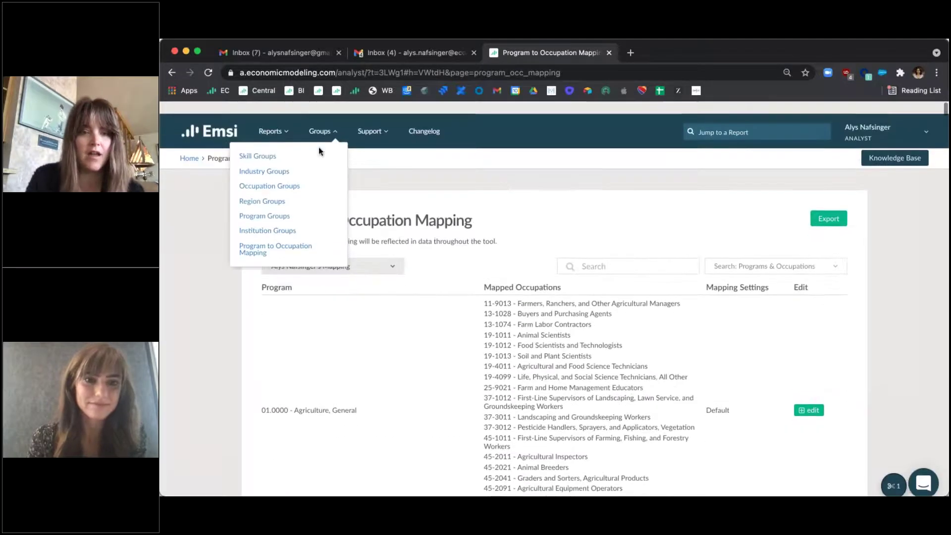
Return to the home page and review the account manager contact details, available applications, nation and datarun options
left_click(214, 119)
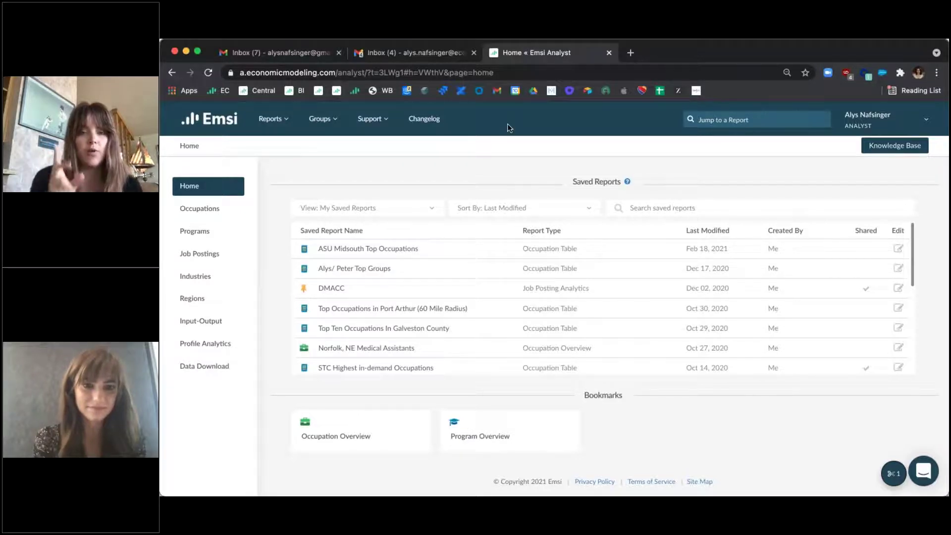
left_click(382, 121)
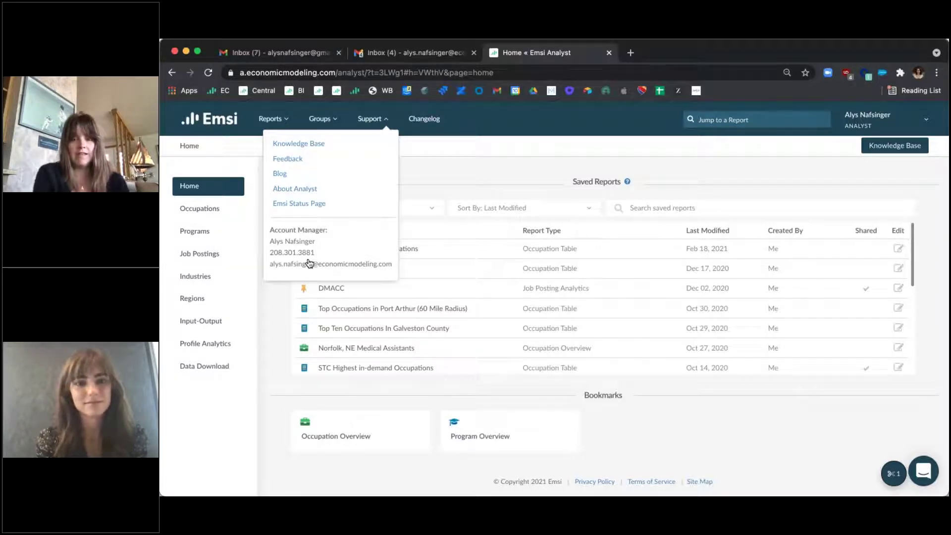
left_click(925, 121)
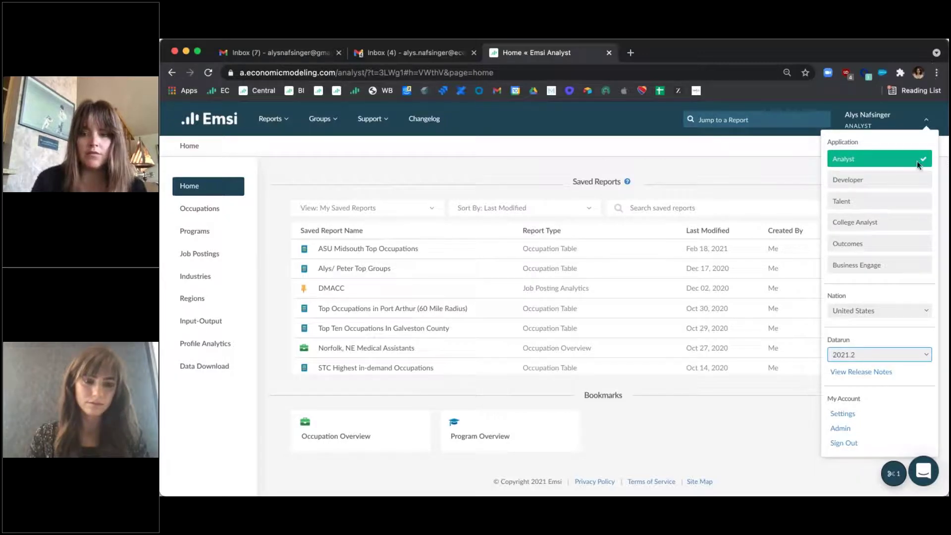
left_click(781, 190)
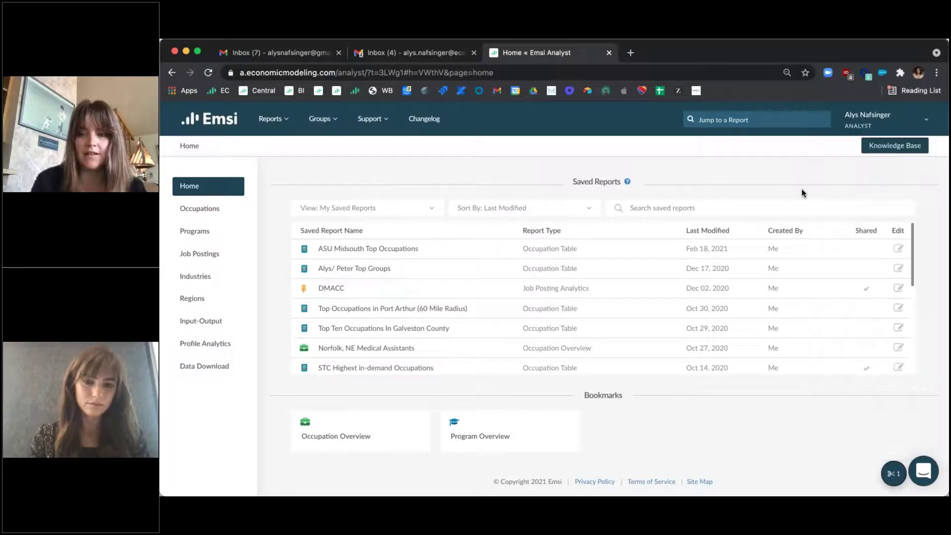
Check the edit option for the ASU Midsouth Top Occupations report and the view filters available for saved reports
left_click(899, 250)
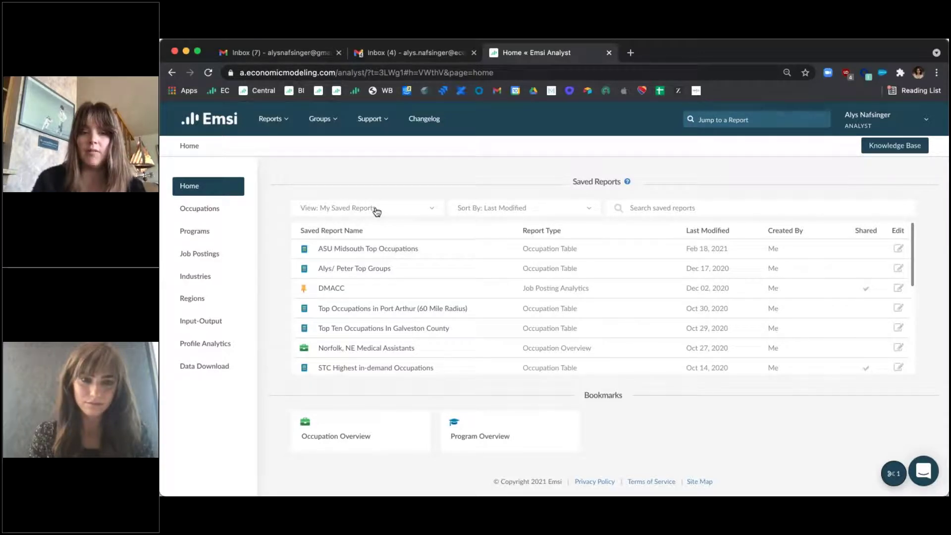
left_click(376, 212)
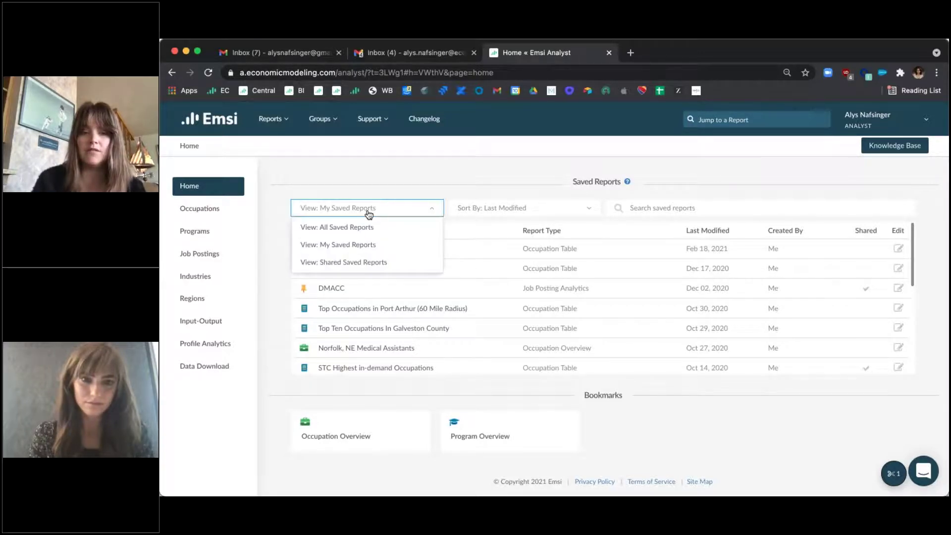
left_click(494, 172)
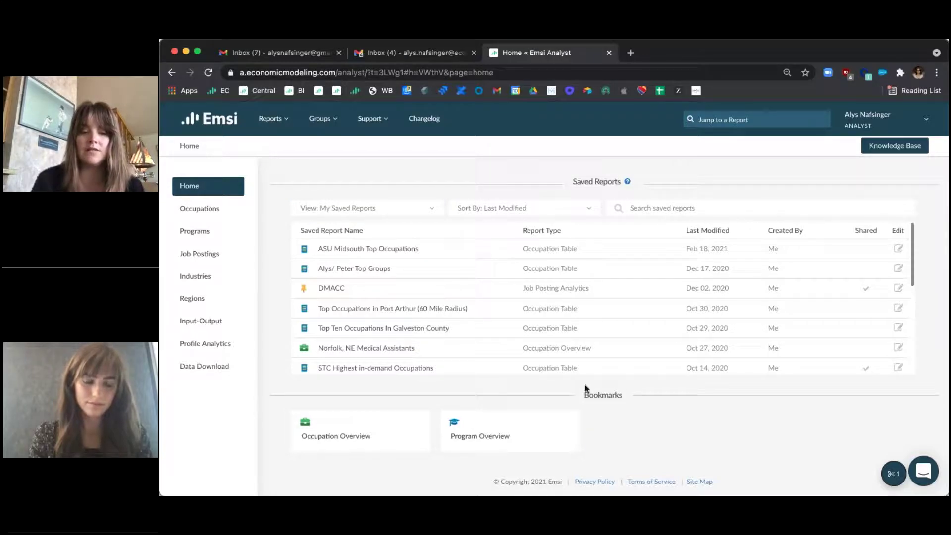
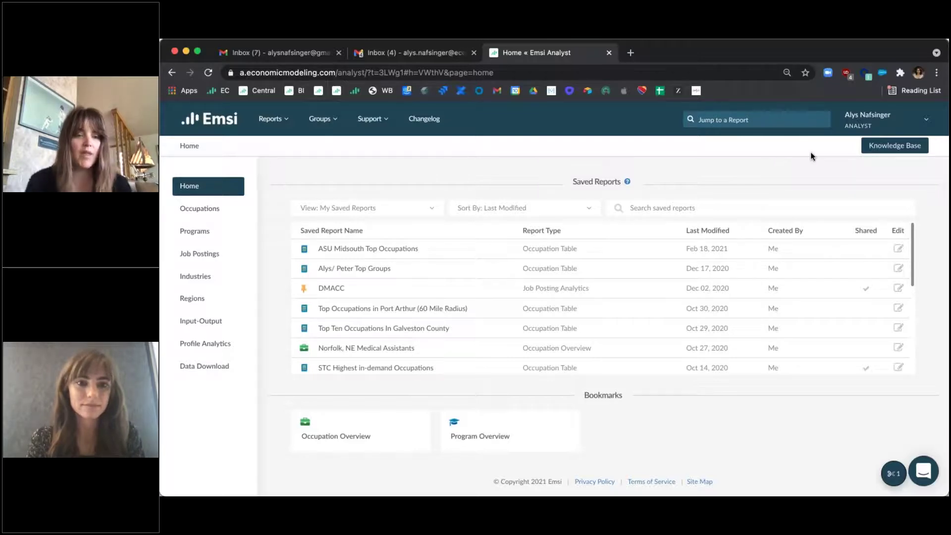
Look over the available reports in the Occupations, Programs and Industries categories
left_click(195, 210)
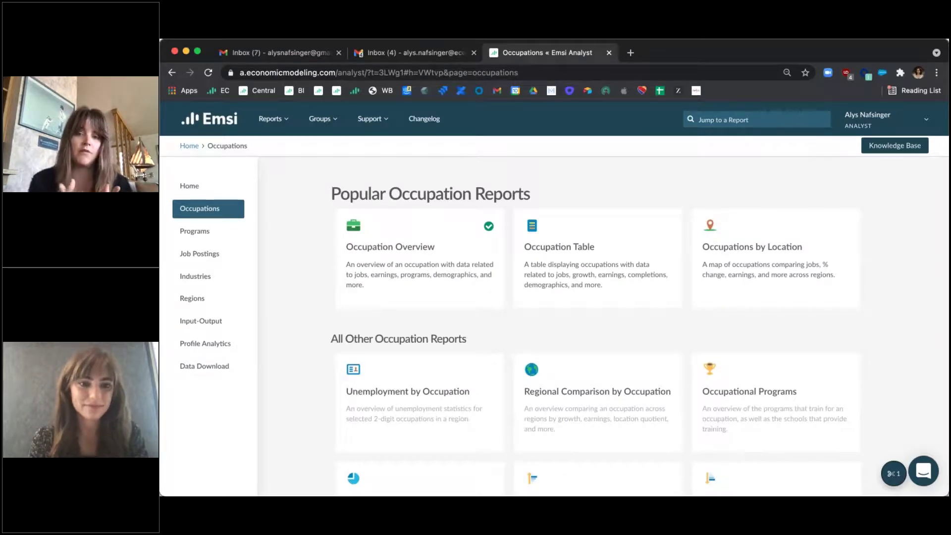
left_click(196, 237)
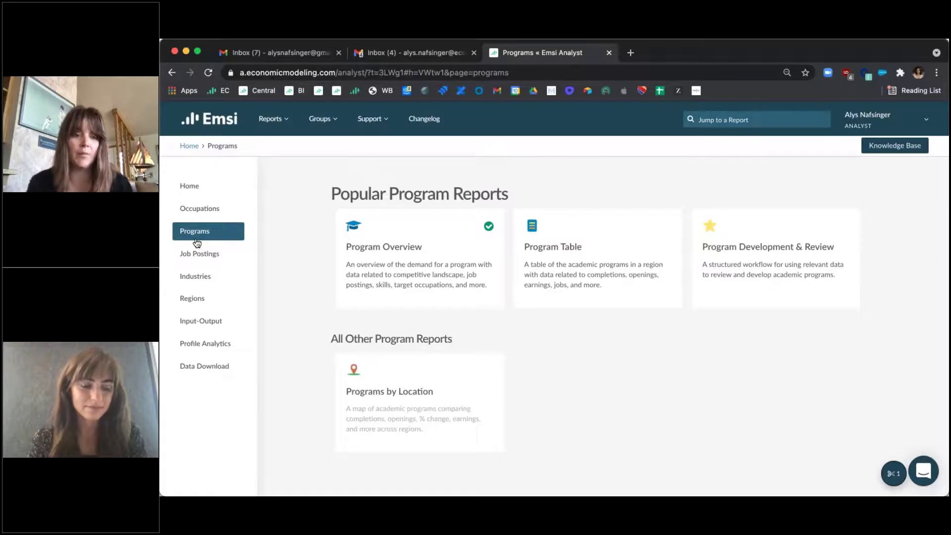
left_click(198, 279)
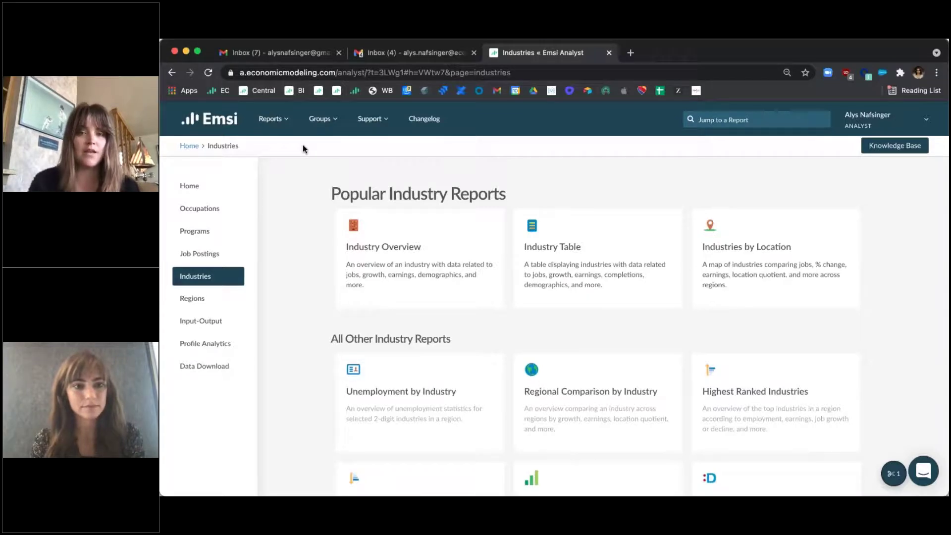
Review the group types, reopen the Program to Occupation Mapping, and return to the home page
left_click(331, 119)
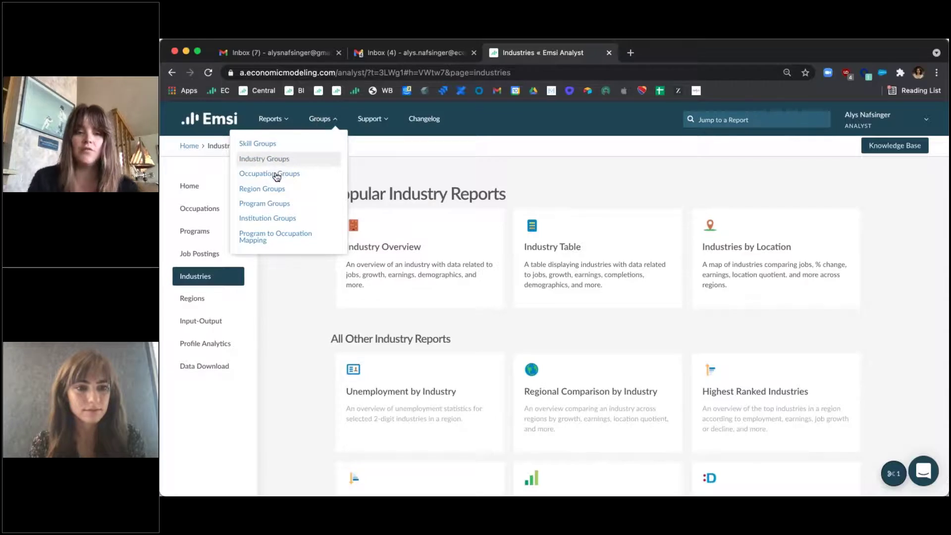
left_click(285, 241)
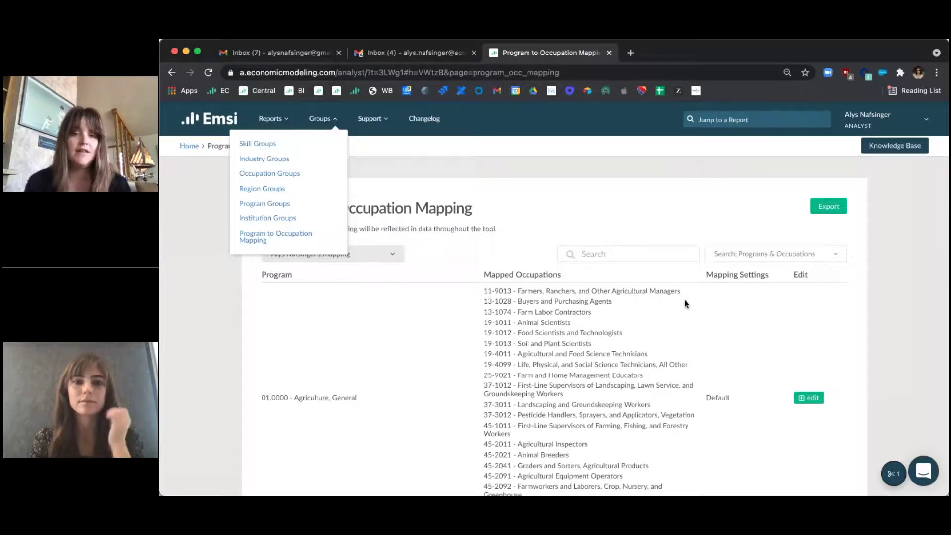
left_click(334, 118)
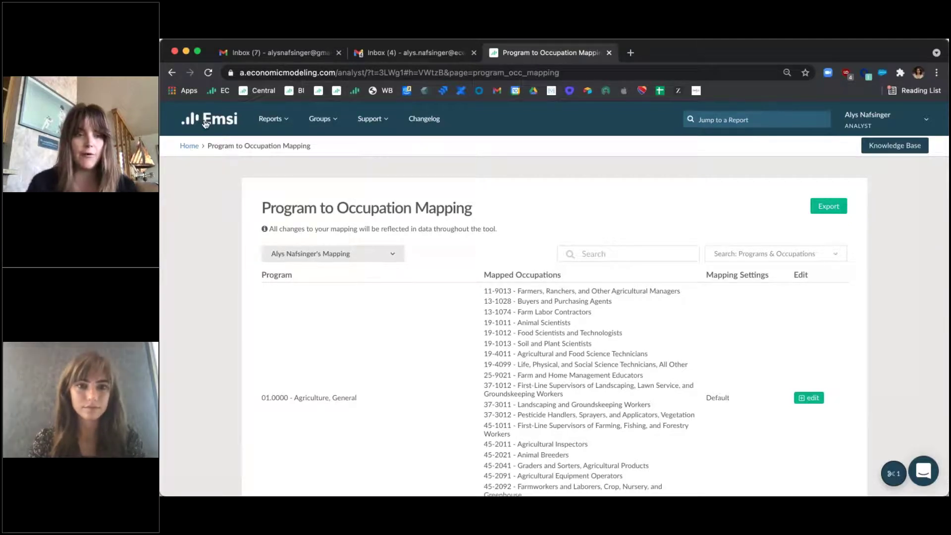
left_click(206, 122)
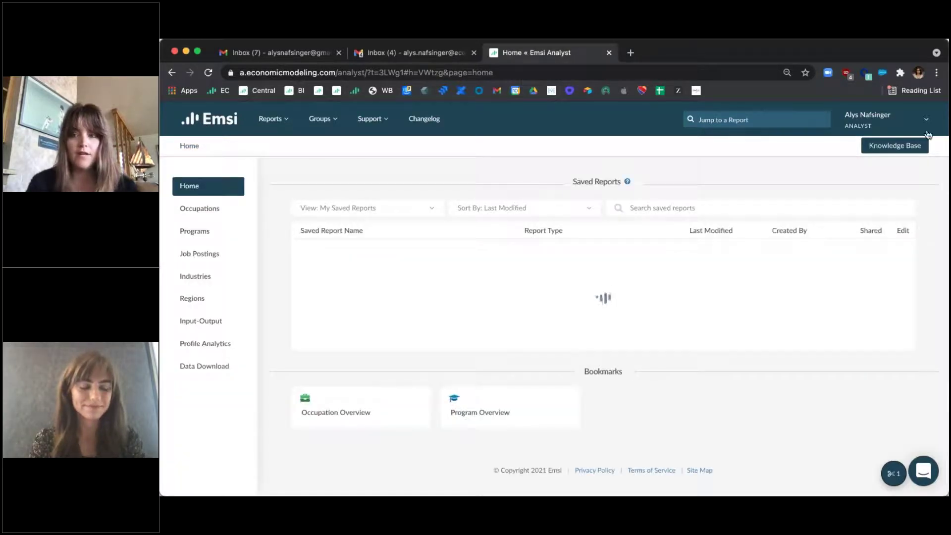
left_click(826, 143)
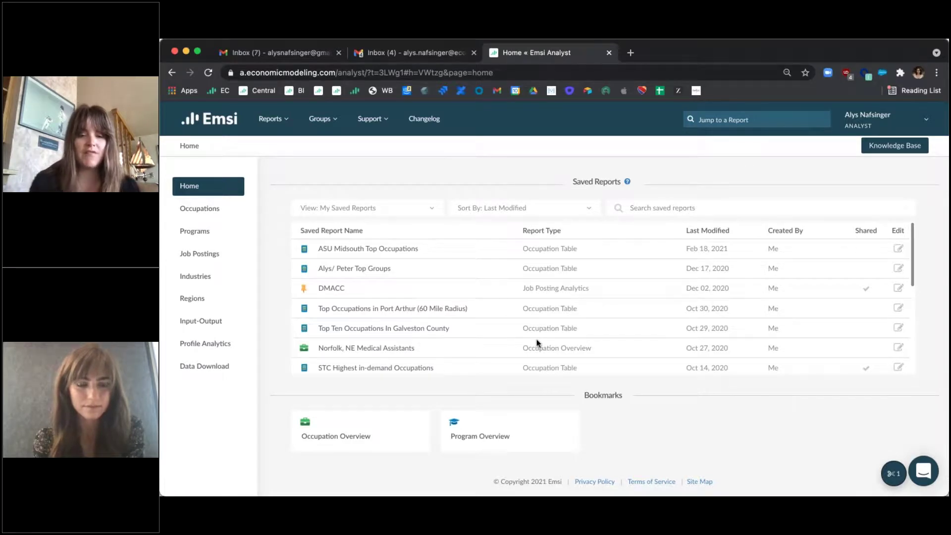
View the Occupation Overview setup, and go back through the home page to the Programs reports
left_click(200, 210)
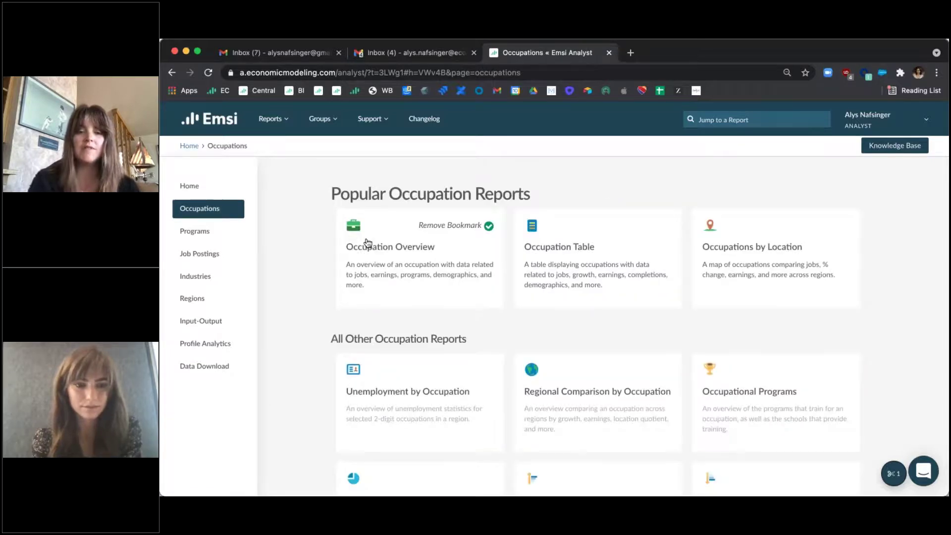
left_click(367, 243)
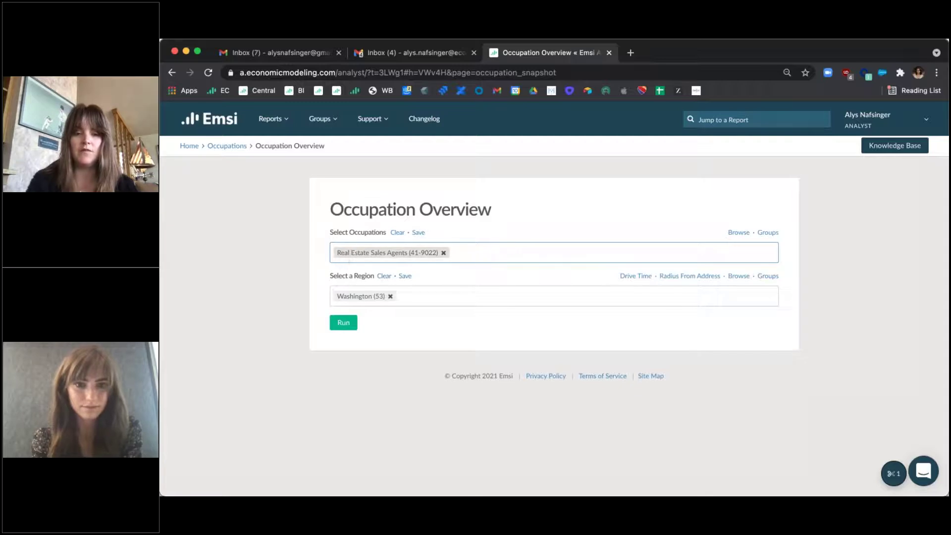
left_click(188, 145)
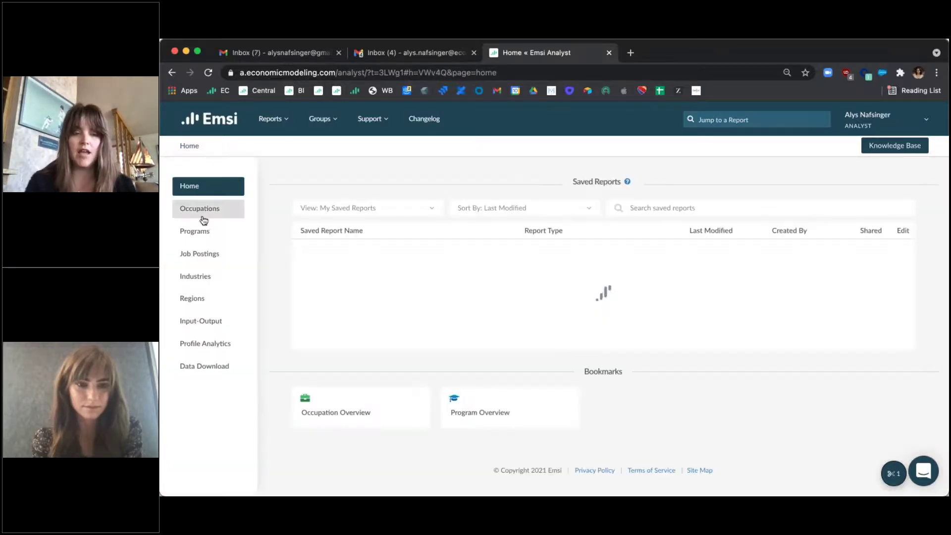
left_click(207, 235)
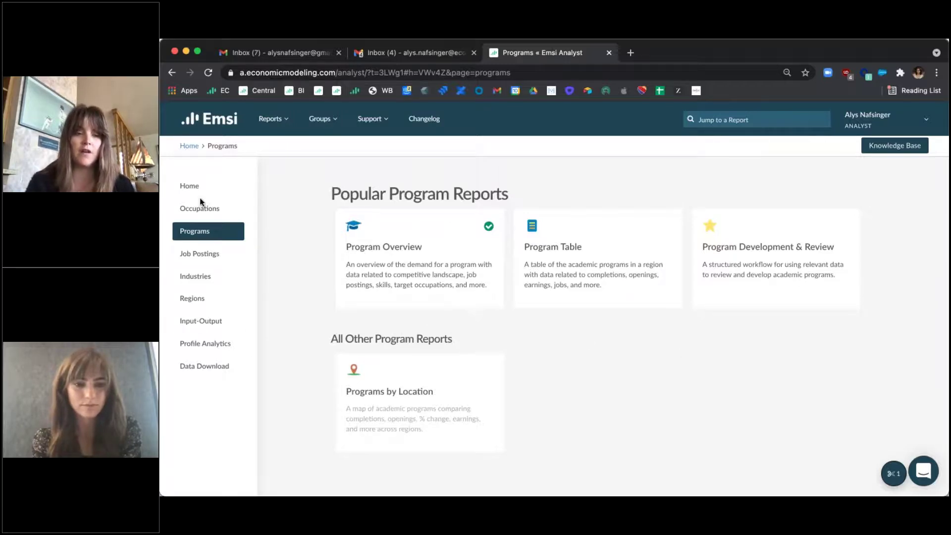
Open the Occupation Overview setup from the occupation reports and remove Real Estate Sales Agents (41-9022) from the selected occupations
left_click(211, 208)
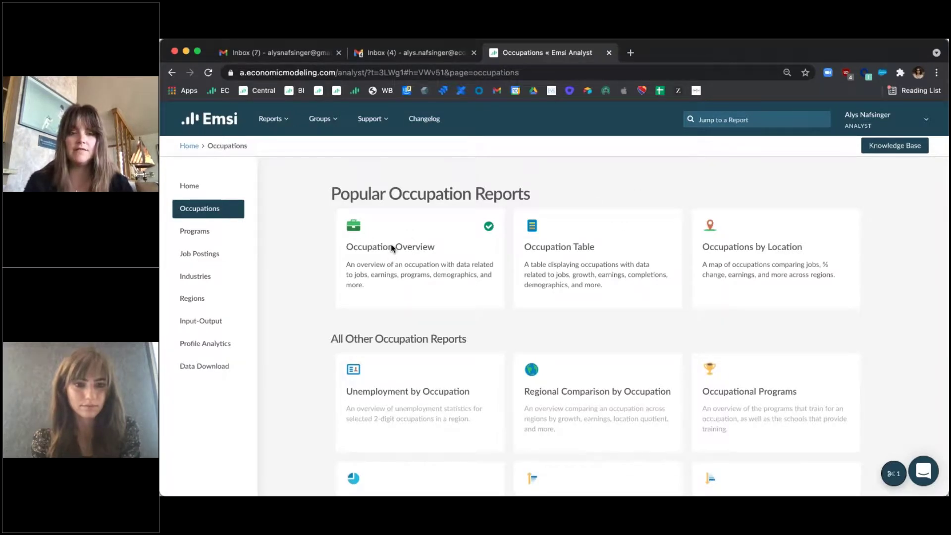
left_click(421, 258)
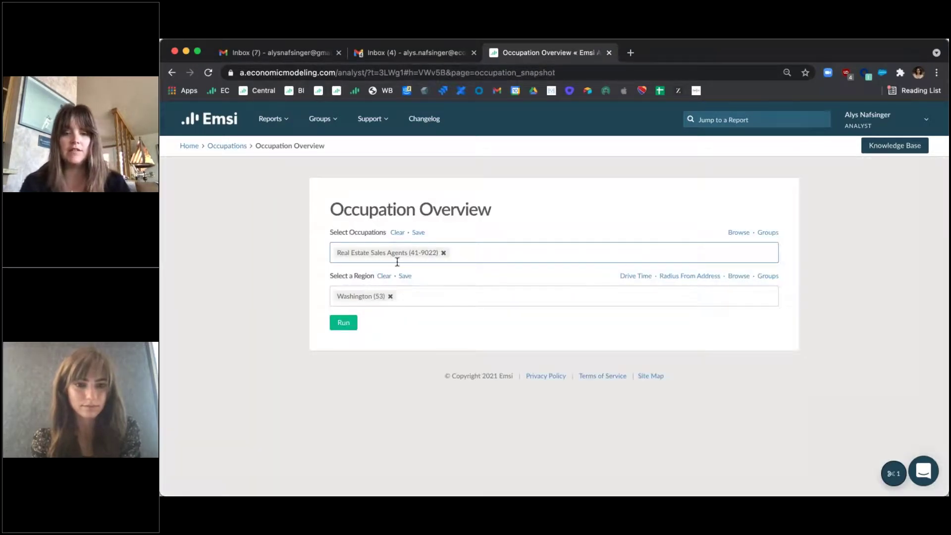
left_click(443, 252)
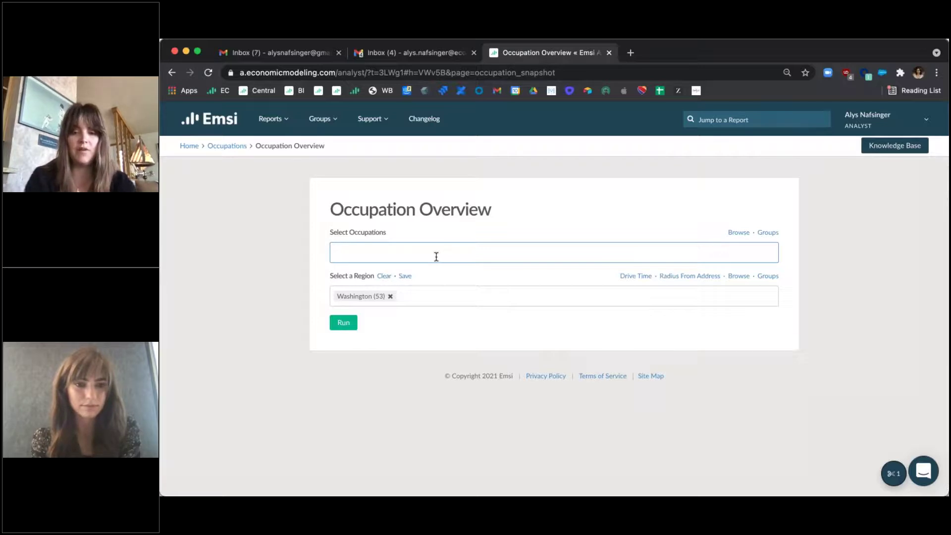
type("05-1")
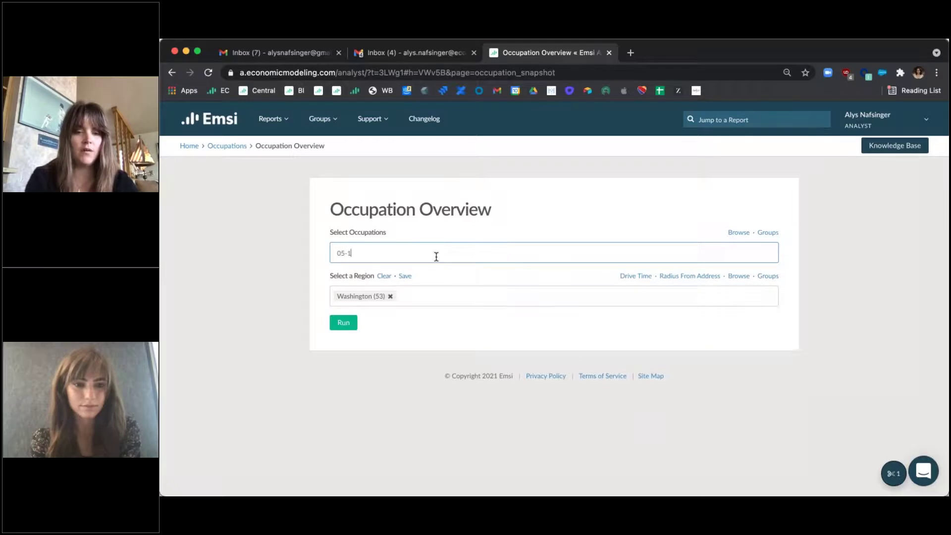
key("BackSpace")
key("BackSpace")
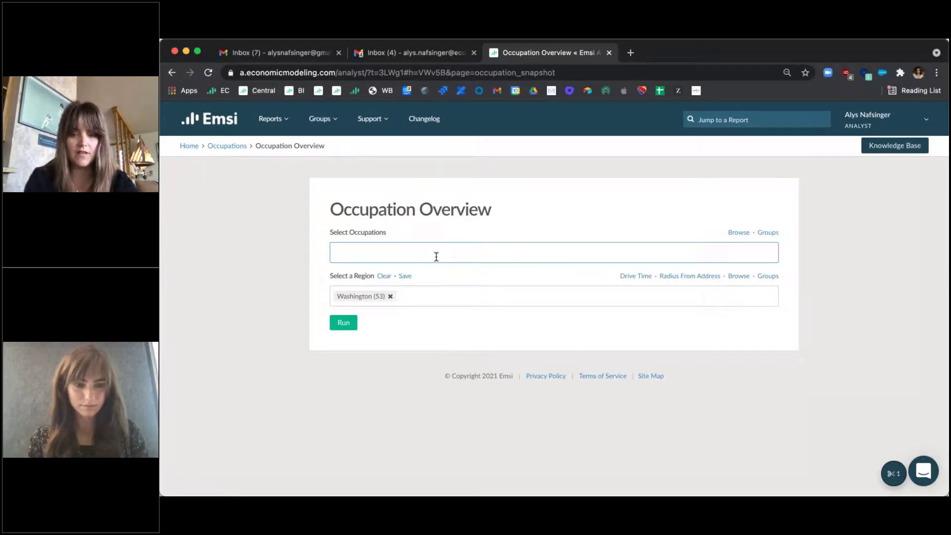
Search the occupations for "library", select Library Technicians (25-4031), and run the Occupation Overview for Washington
type("libra")
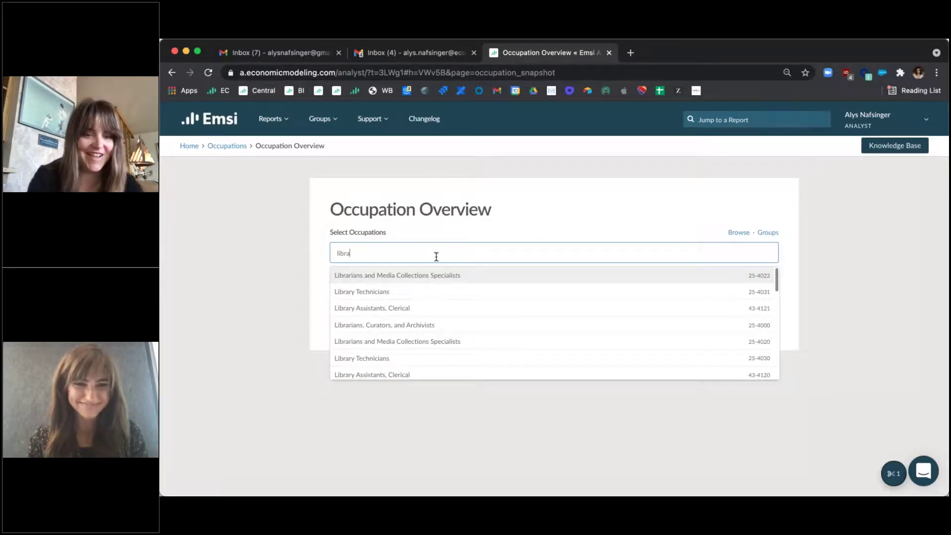
type("ry")
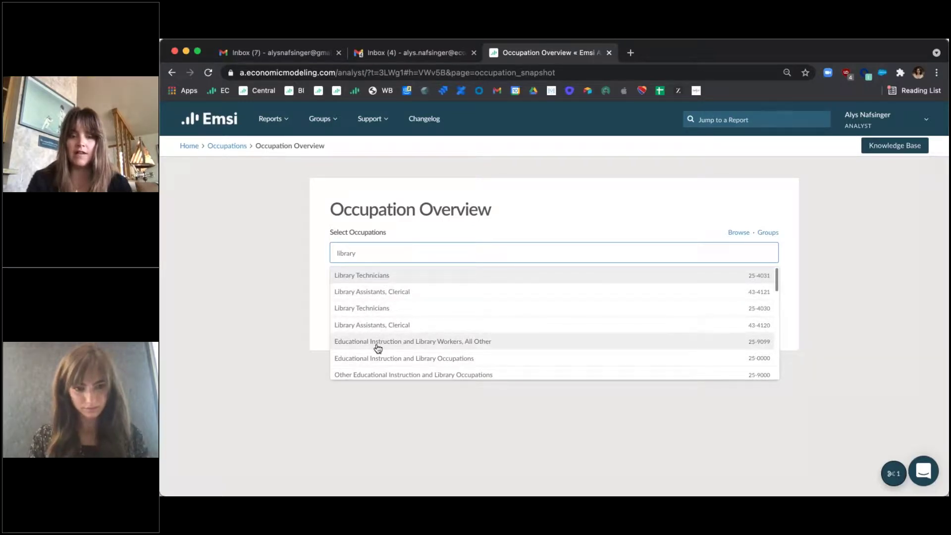
left_click(365, 275)
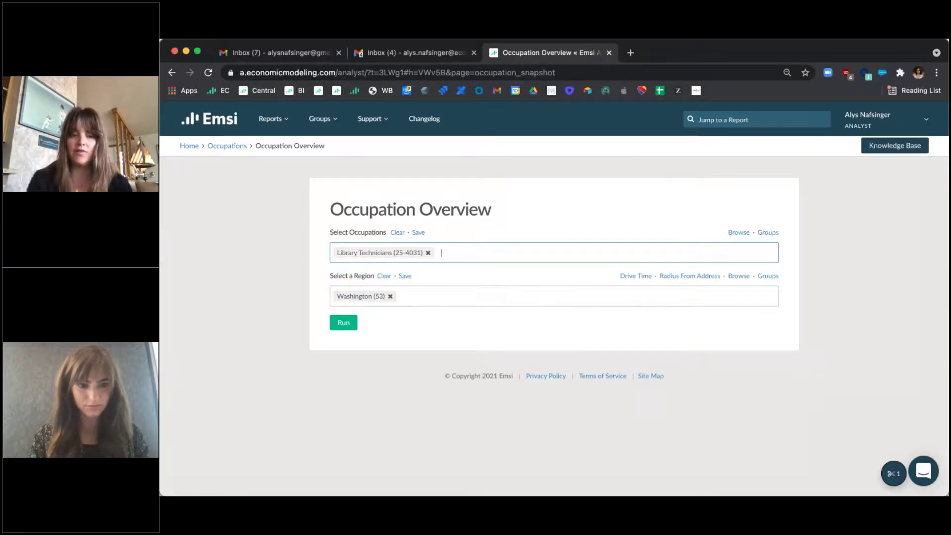
left_click(352, 323)
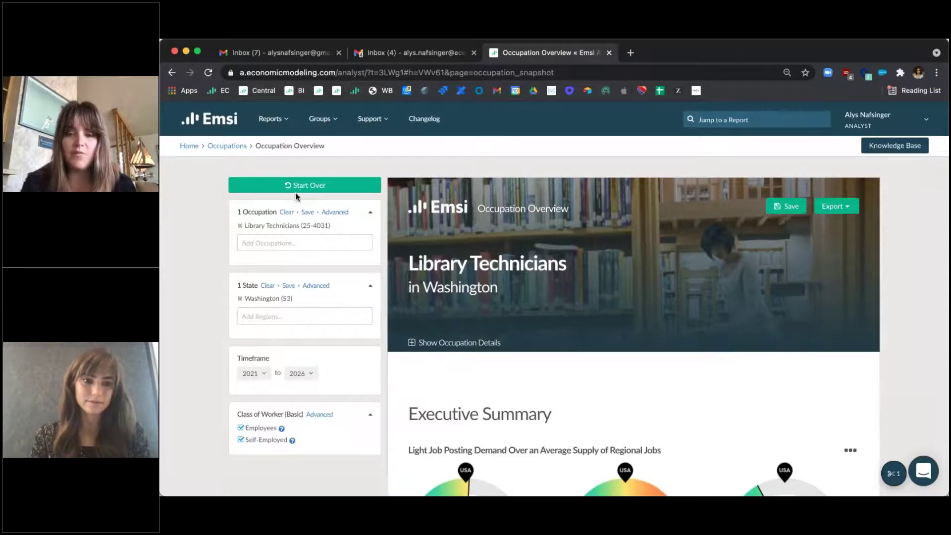
Go back to the home page and bookmark the Unemployment by Occupation report from the occupation reports
left_click(212, 119)
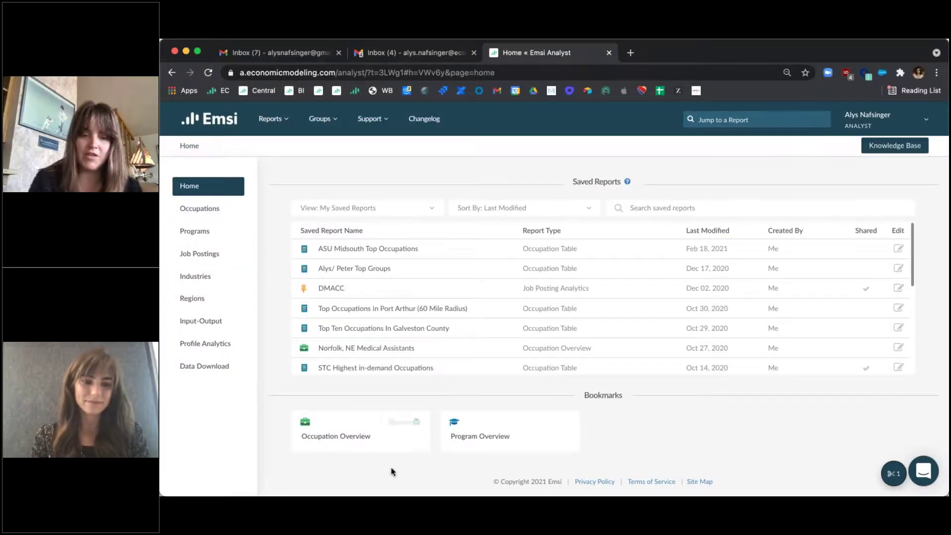
left_click(201, 208)
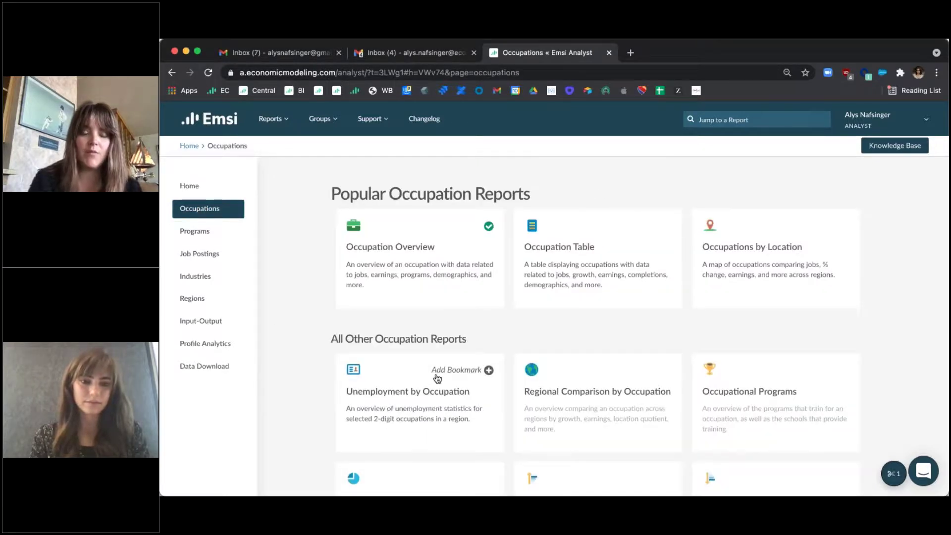
left_click(489, 373)
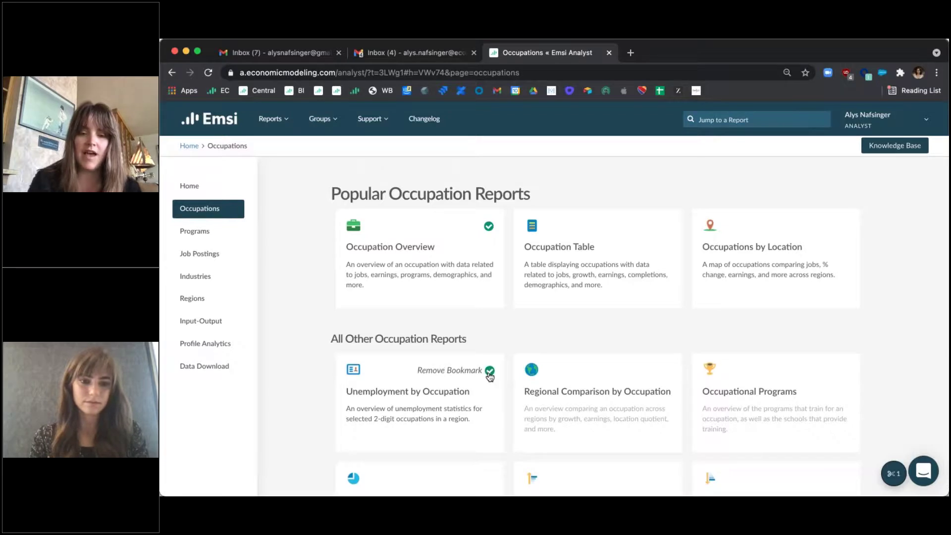
Return to the home page and remove the Unemployment by Occupation bookmark
left_click(188, 190)
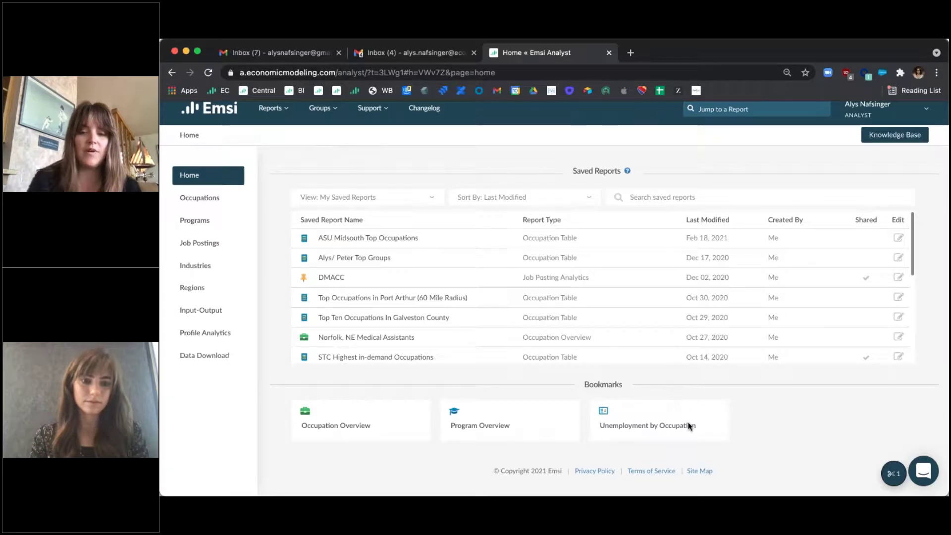
mouse_move(693, 417)
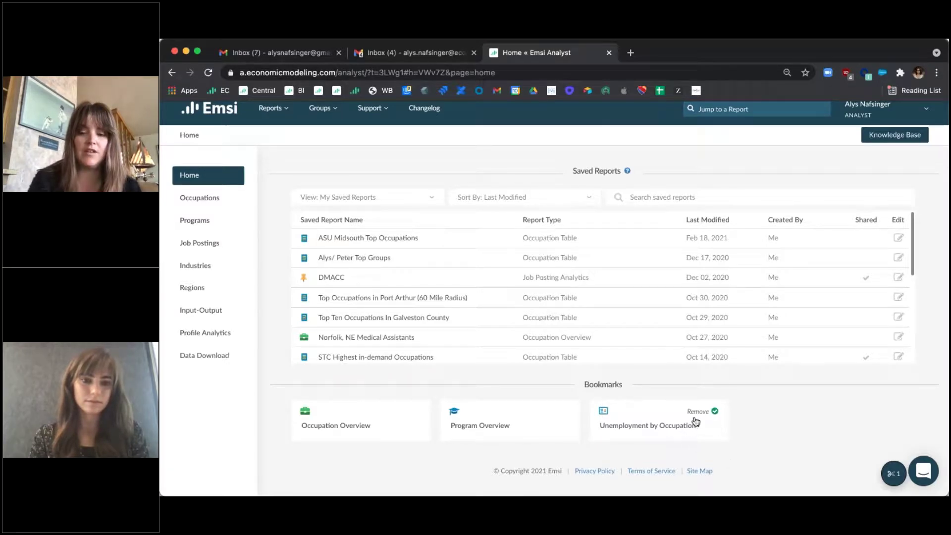
left_click(715, 413)
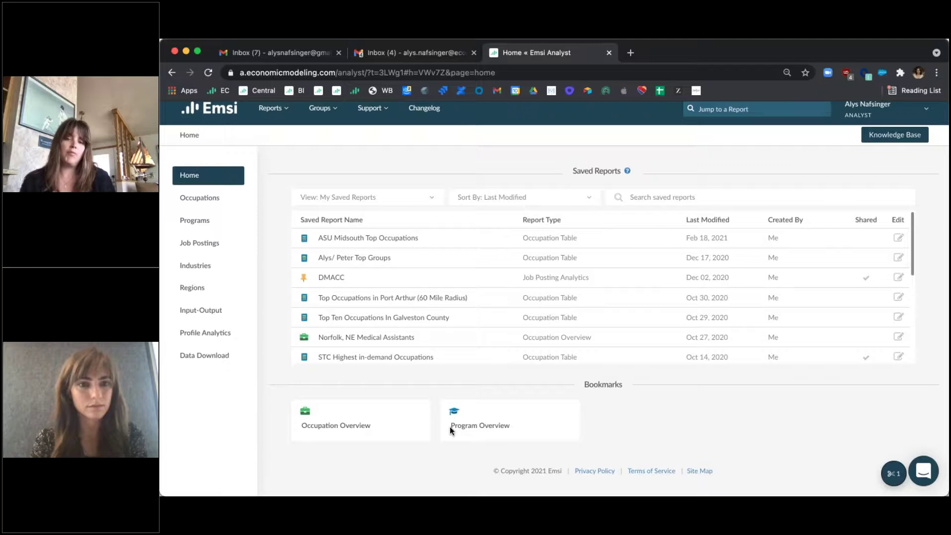
Open the Program Overview from the program reports, select Real Estate (52.1501), and run the report for Washington
left_click(195, 220)
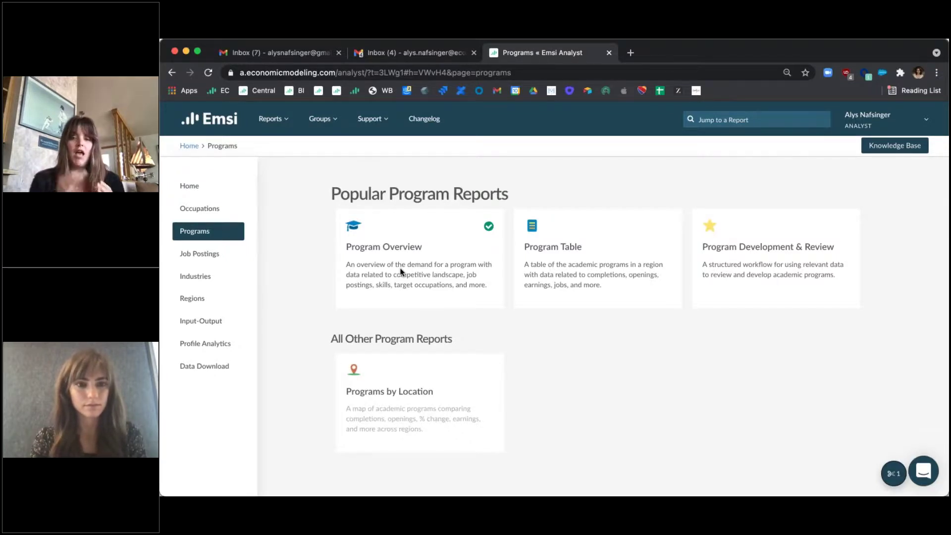
left_click(383, 249)
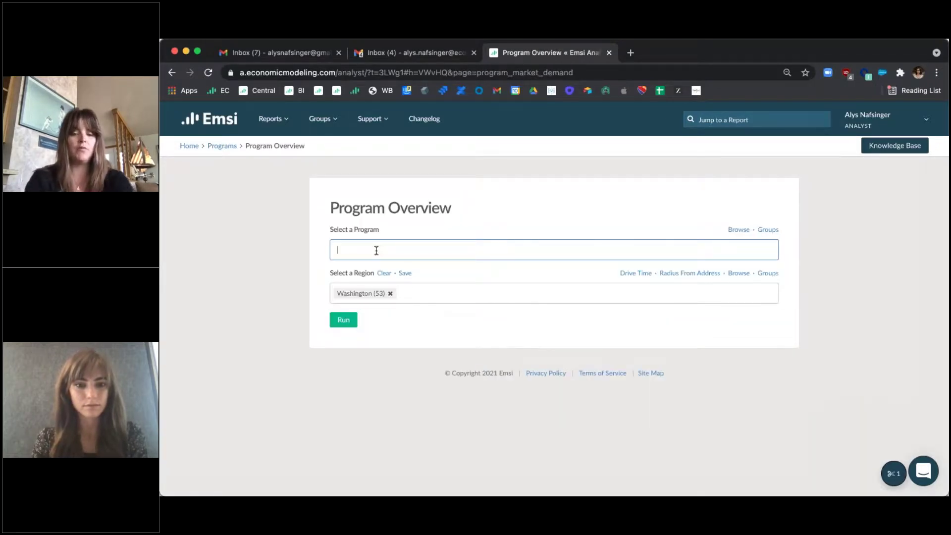
type("real estat")
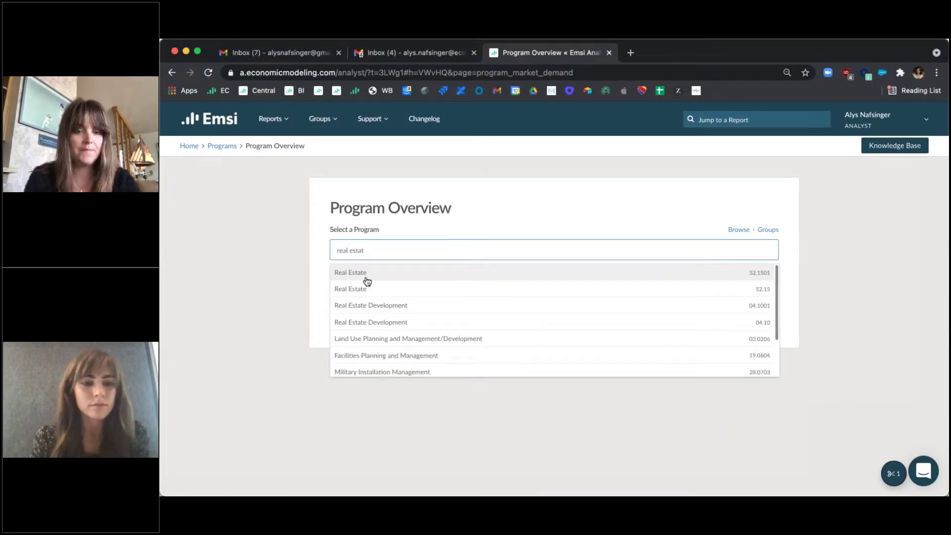
left_click(366, 275)
left_click(343, 321)
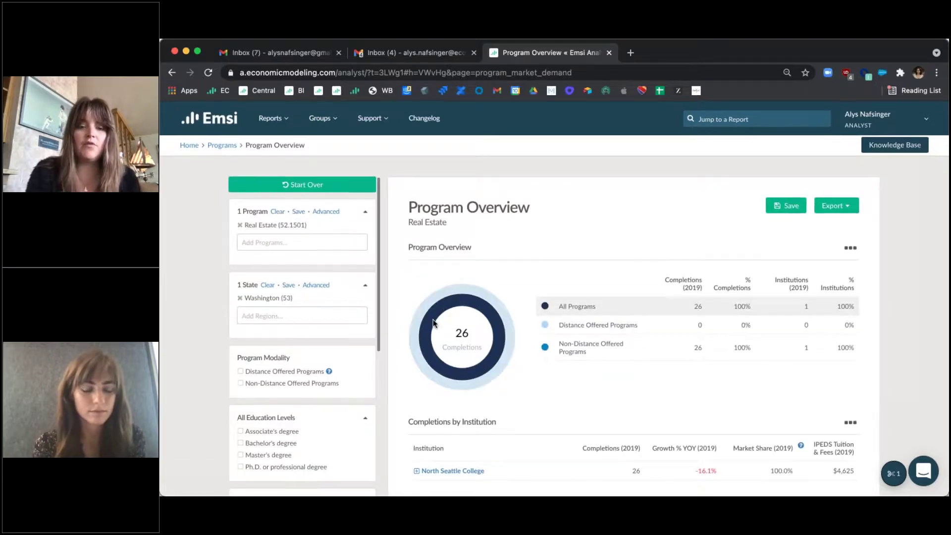
Examine North Seattle College's yearly completions by award level from the Completions by Institution table, and close the details
scroll(434, 322, "down", 3)
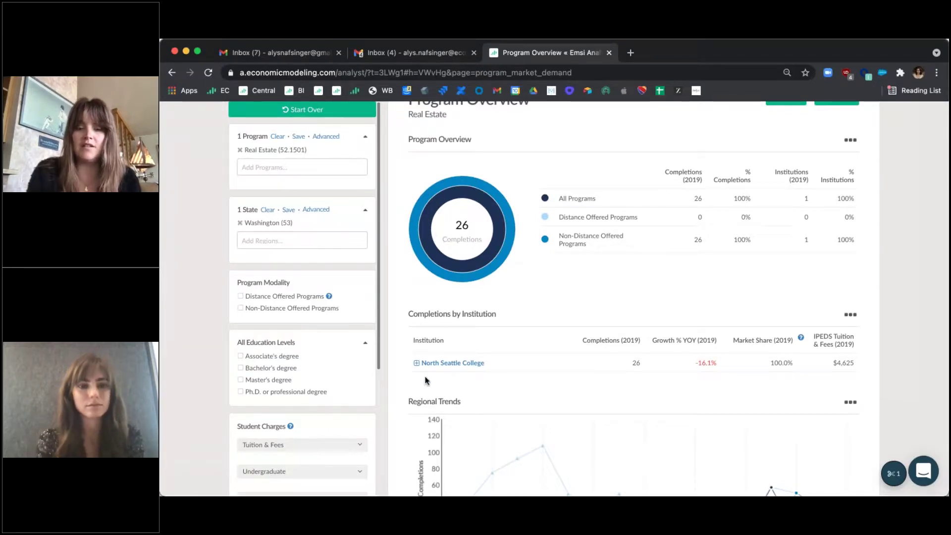
scroll(475, 355, "down", 3)
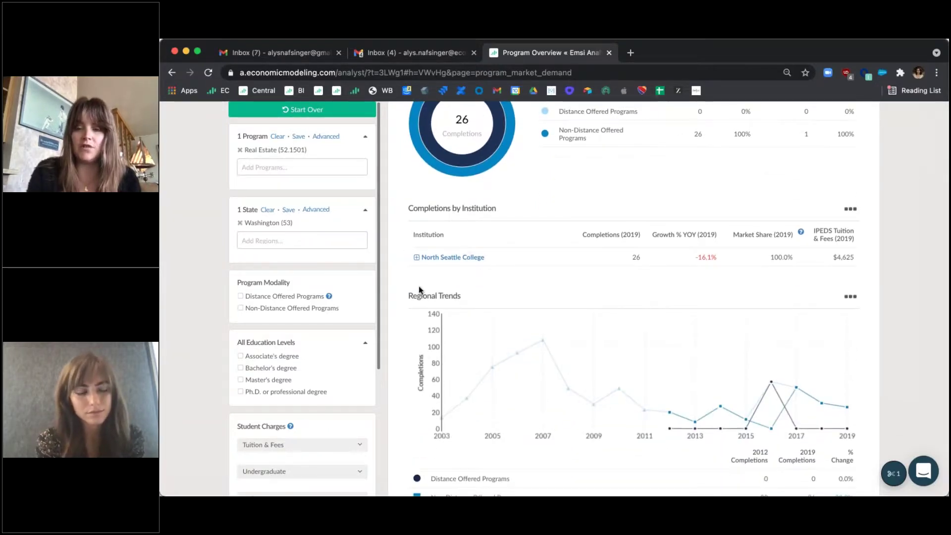
left_click(415, 258)
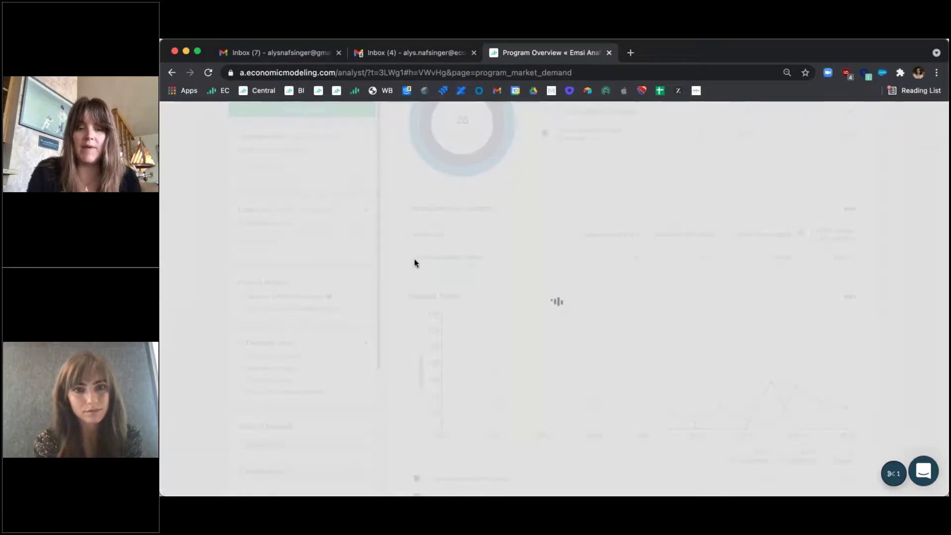
scroll(414, 403, "down", 4)
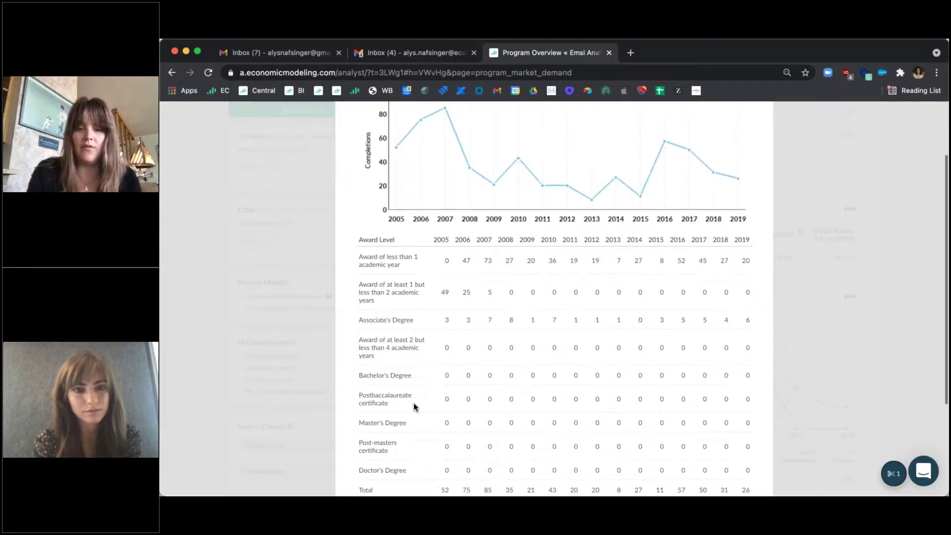
left_click(268, 329)
Examine the report's regional trends, completions by award level, similar programs and target occupations
scroll(455, 351, "down", 5)
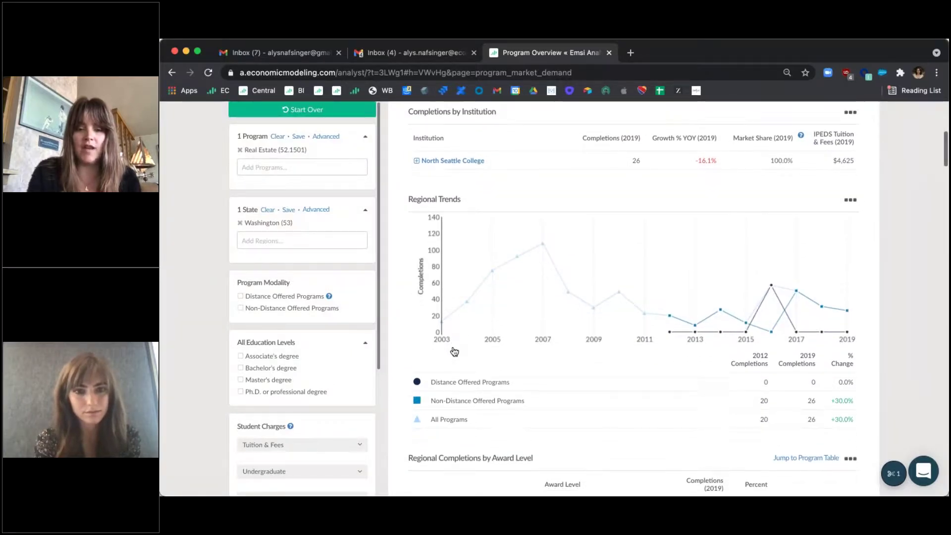
scroll(453, 351, "down", 3)
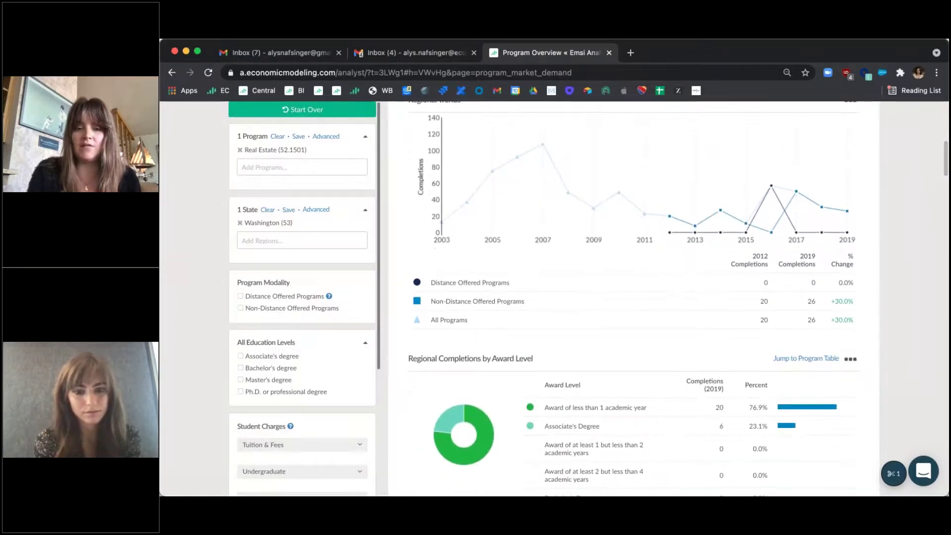
scroll(446, 291, "down", 5)
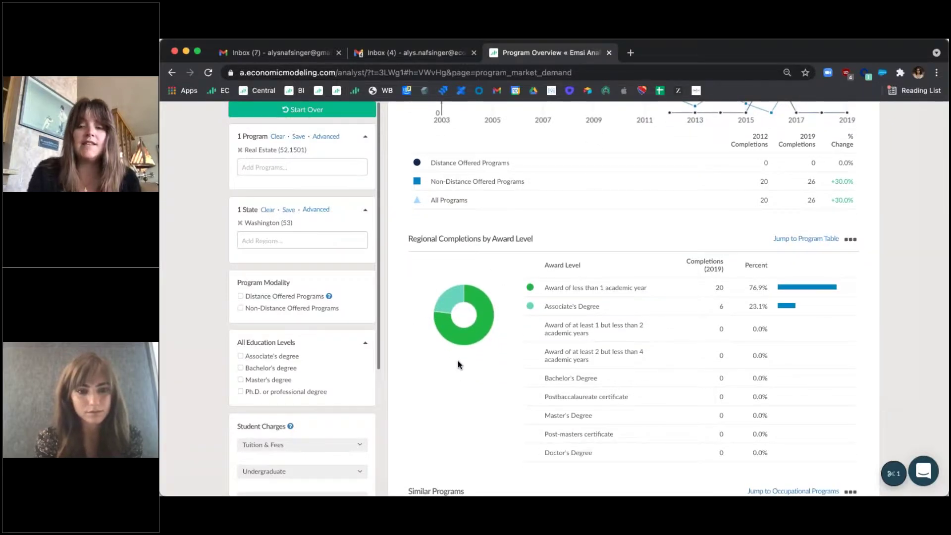
scroll(458, 364, "down", 10)
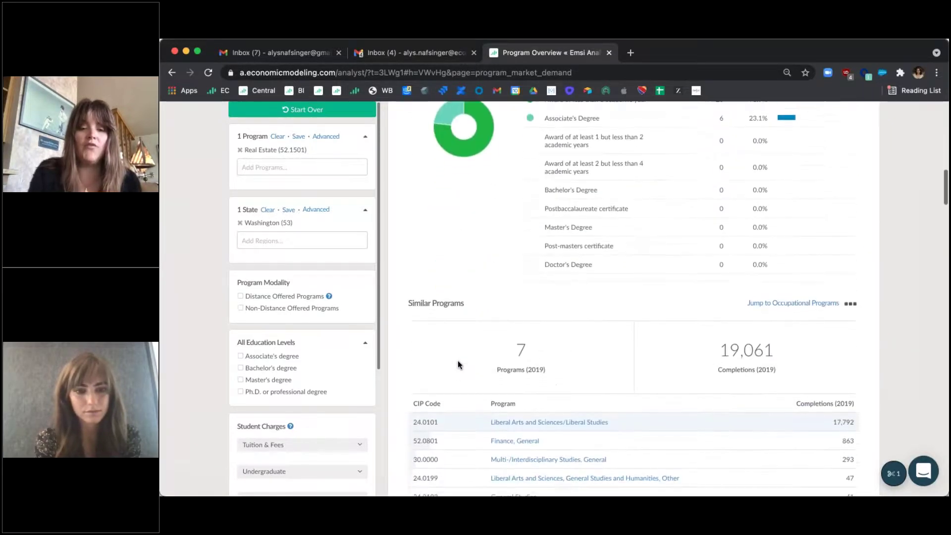
scroll(458, 361, "down", 1)
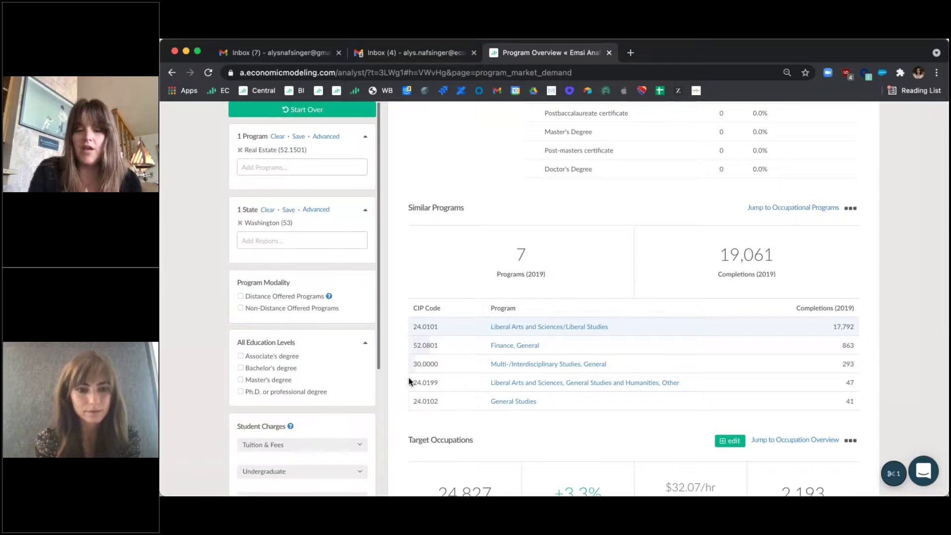
scroll(409, 381, "down", 4)
scroll(634, 297, "down", 2)
scroll(634, 297, "up", 2)
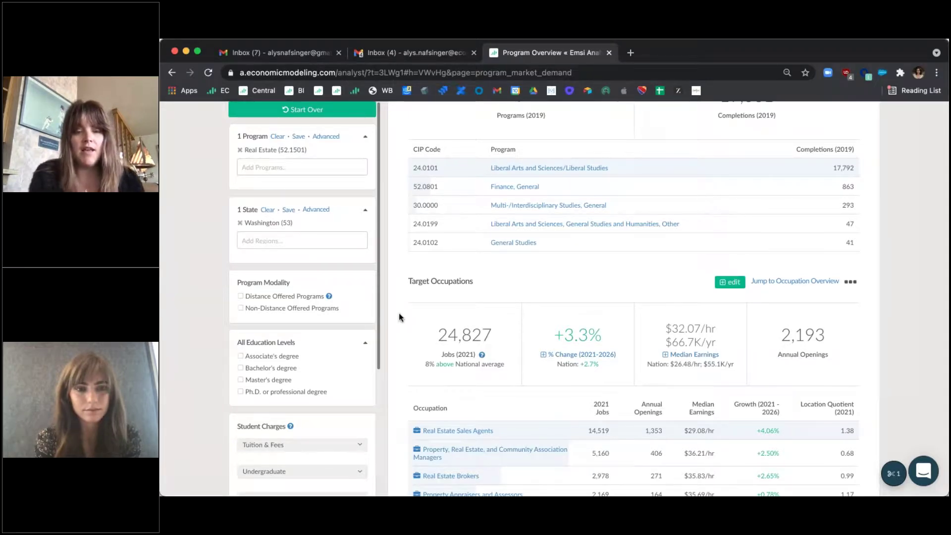
Return to the completions summary at the start of the report and review the sections through Similar Programs again
scroll(634, 297, "up", 15)
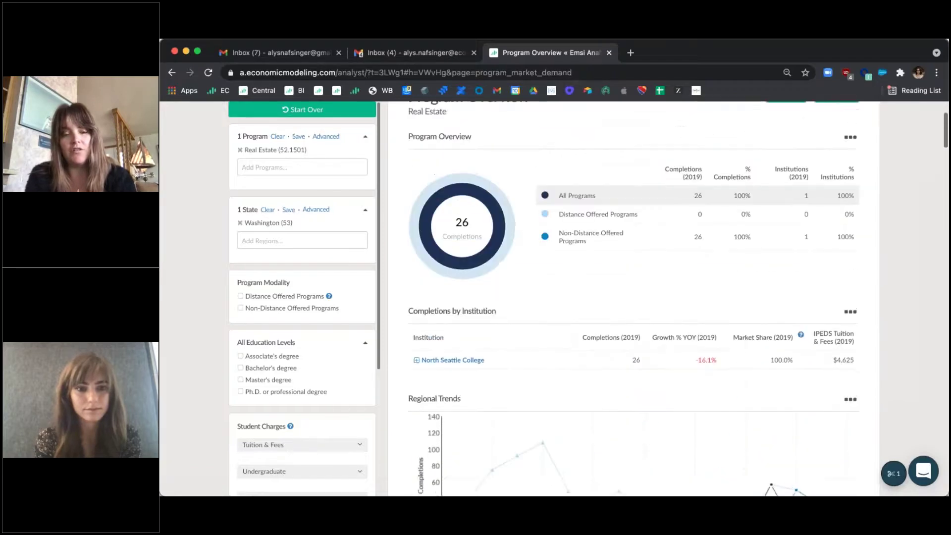
scroll(405, 365, "up", 3)
scroll(406, 365, "down", 3)
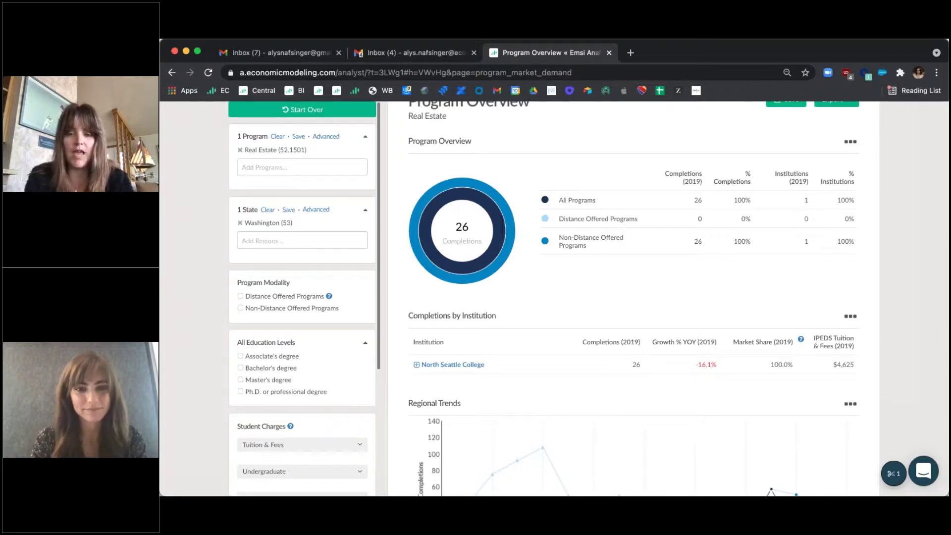
scroll(448, 448, "down", 5)
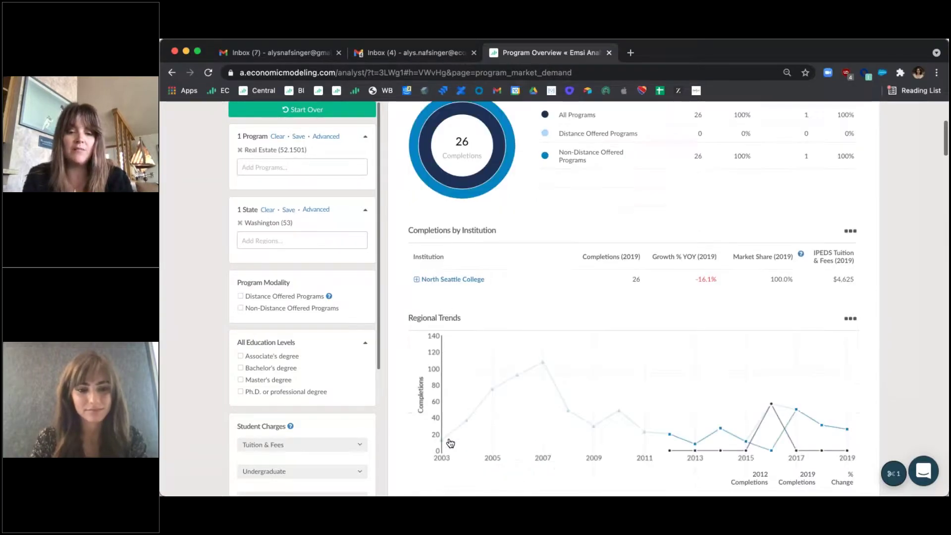
scroll(448, 448, "down", 7)
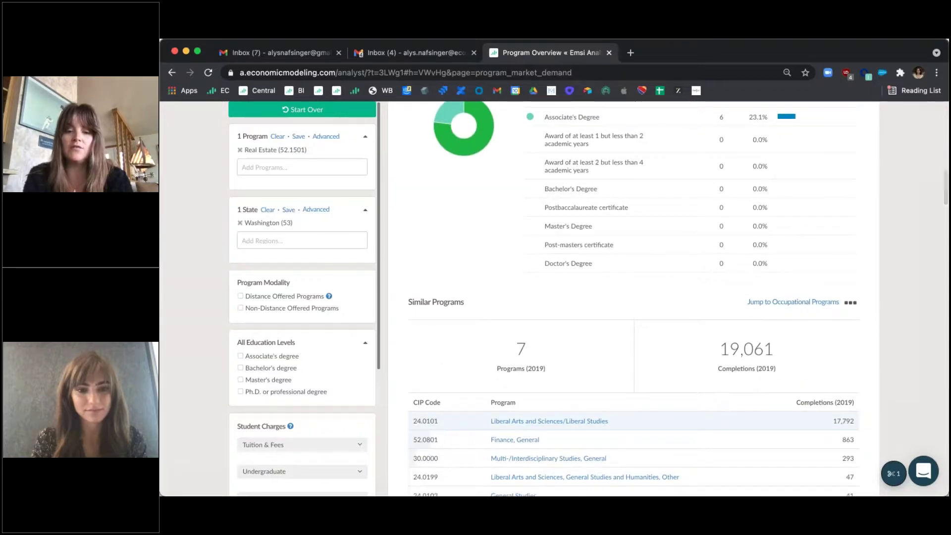
scroll(435, 450, "down", 1)
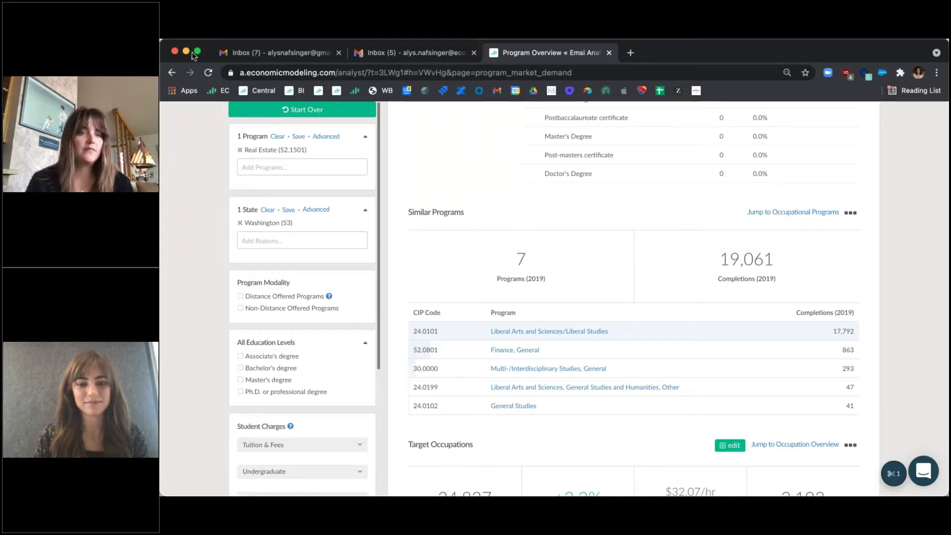
Close both e-mail inbox tabs, leaving only the Program Overview report open
left_click(338, 54)
left_click(338, 54)
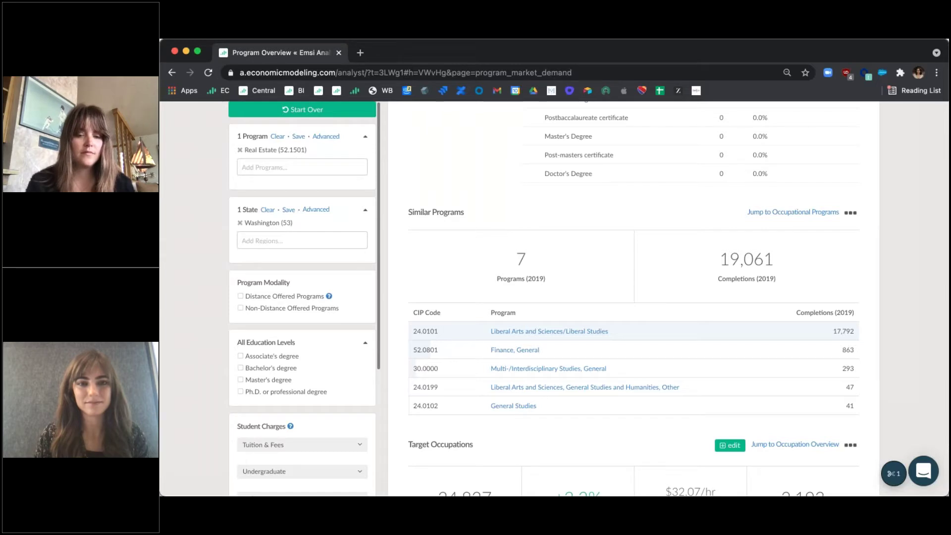